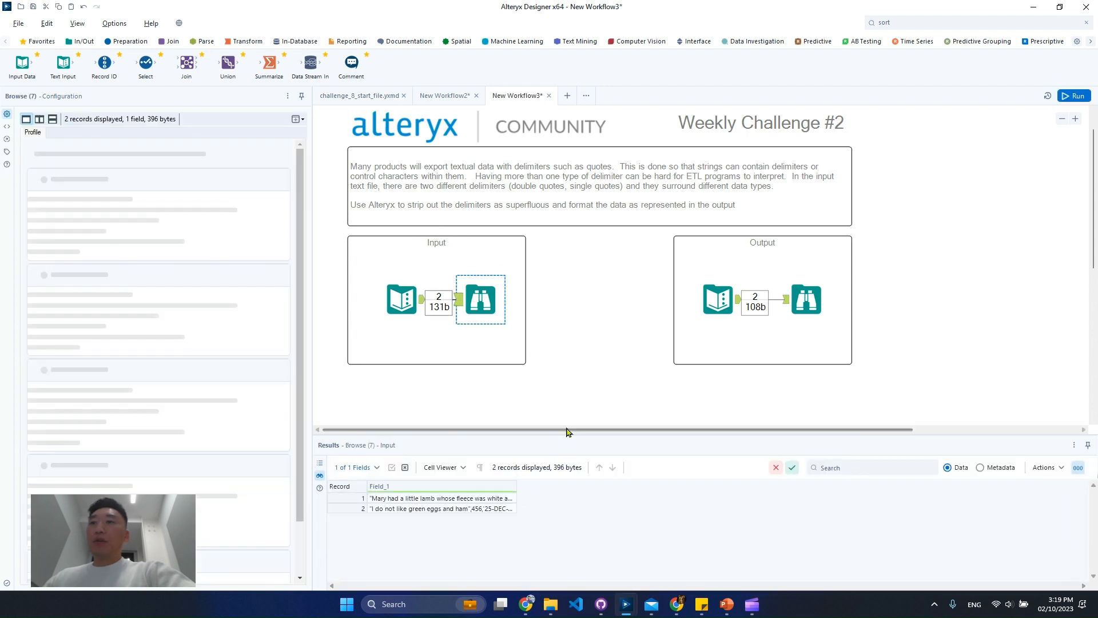
Enlarge the results area, widen the Field_1 column and examine the delimited records of the Input Browse tool
drag(584, 439, 596, 328)
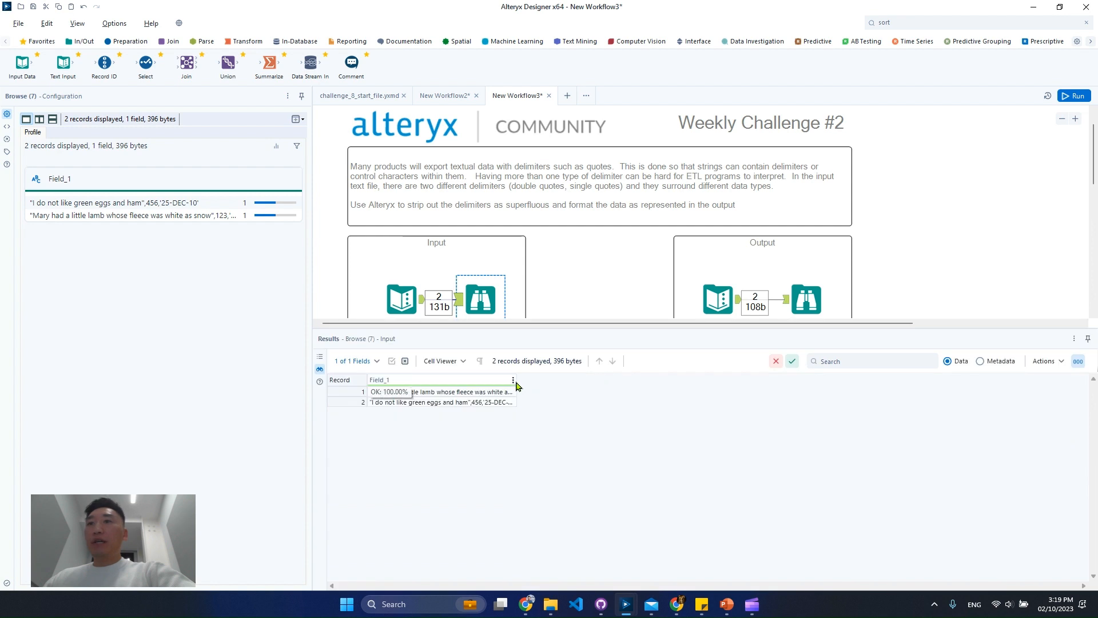
drag(516, 386, 889, 400)
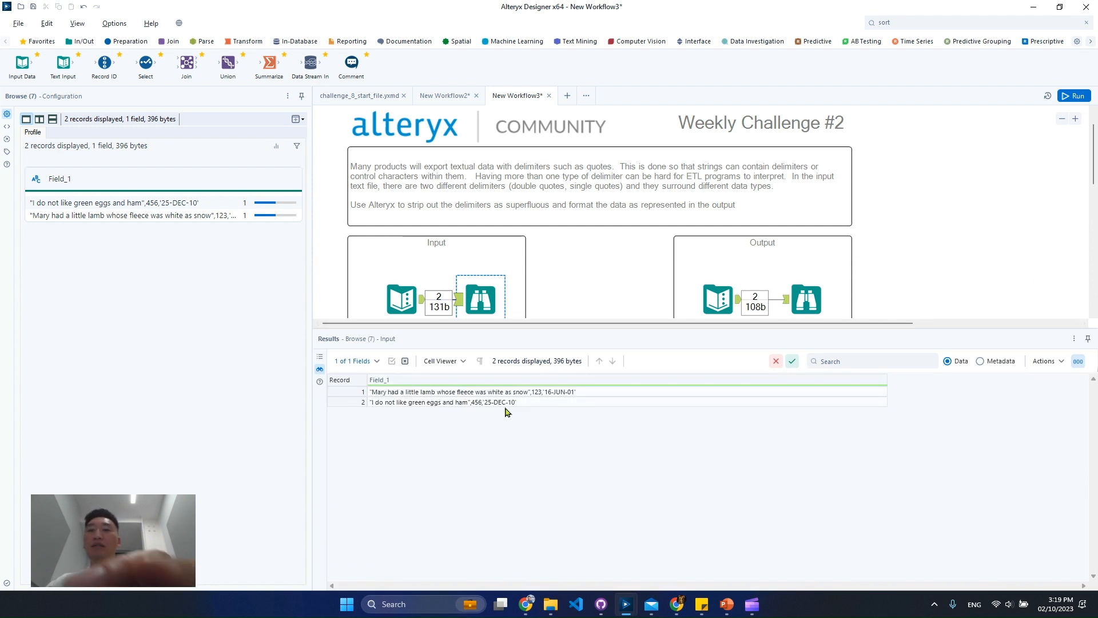
click(486, 403)
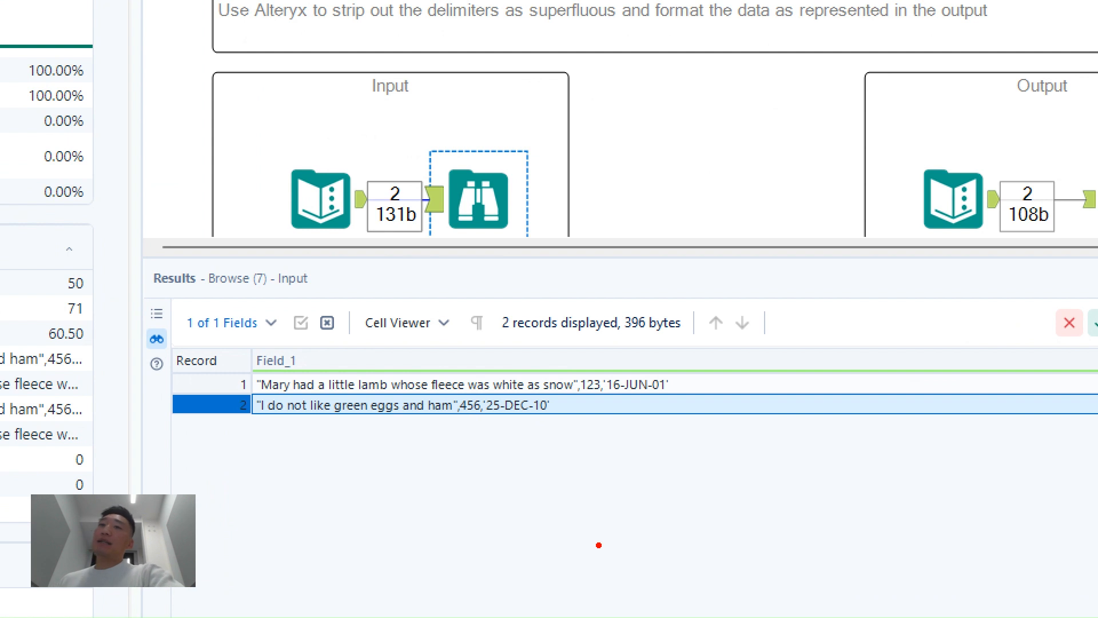
key(Escape)
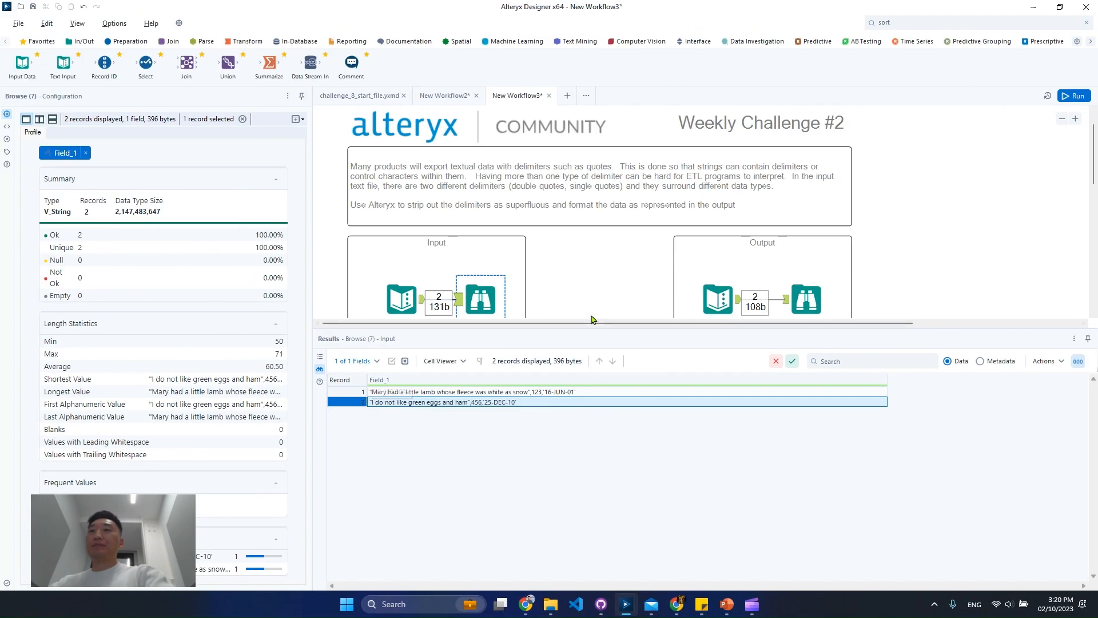
Show the Output Browse tool's data, widen the Poem column and examine the Poem, Poem_ID and Poem_Read_Date values
click(595, 299)
click(833, 297)
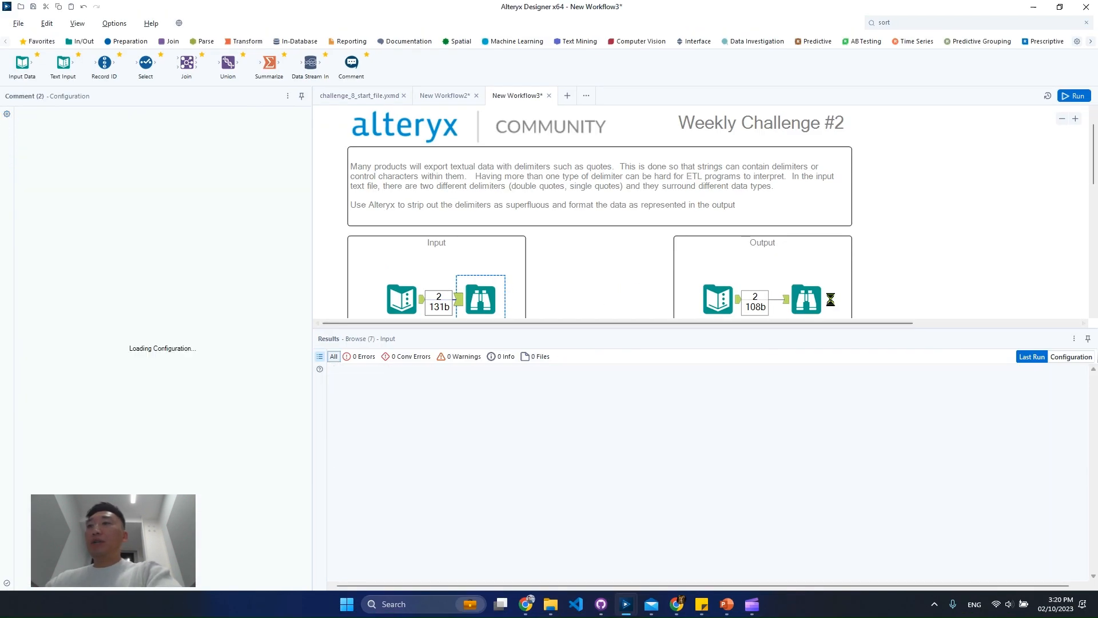
click(812, 299)
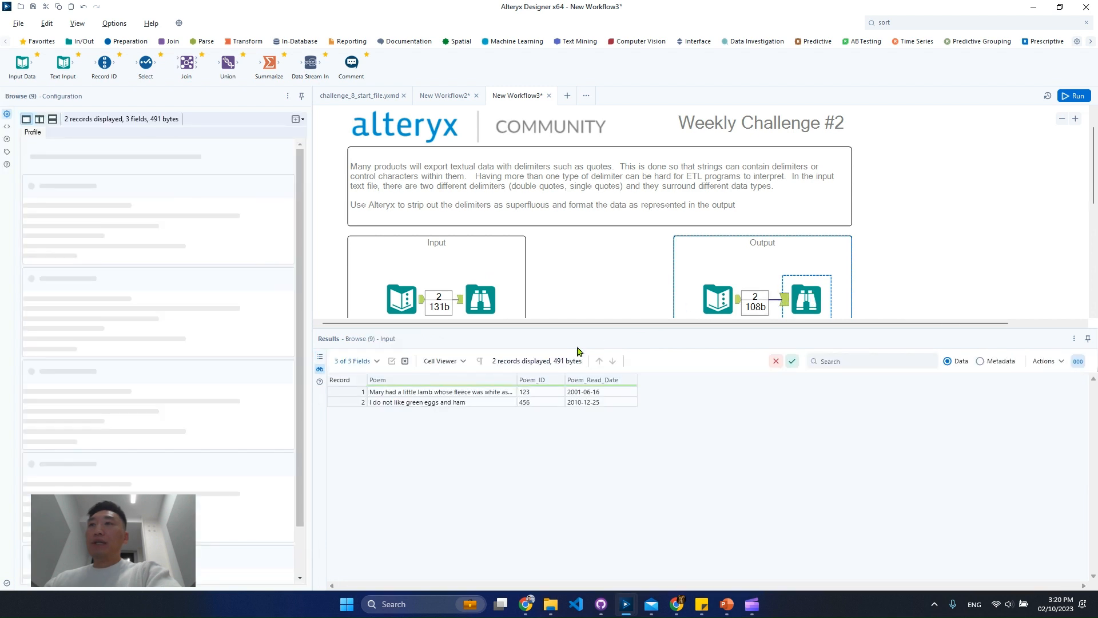
drag(518, 382, 615, 382)
drag(513, 395, 553, 426)
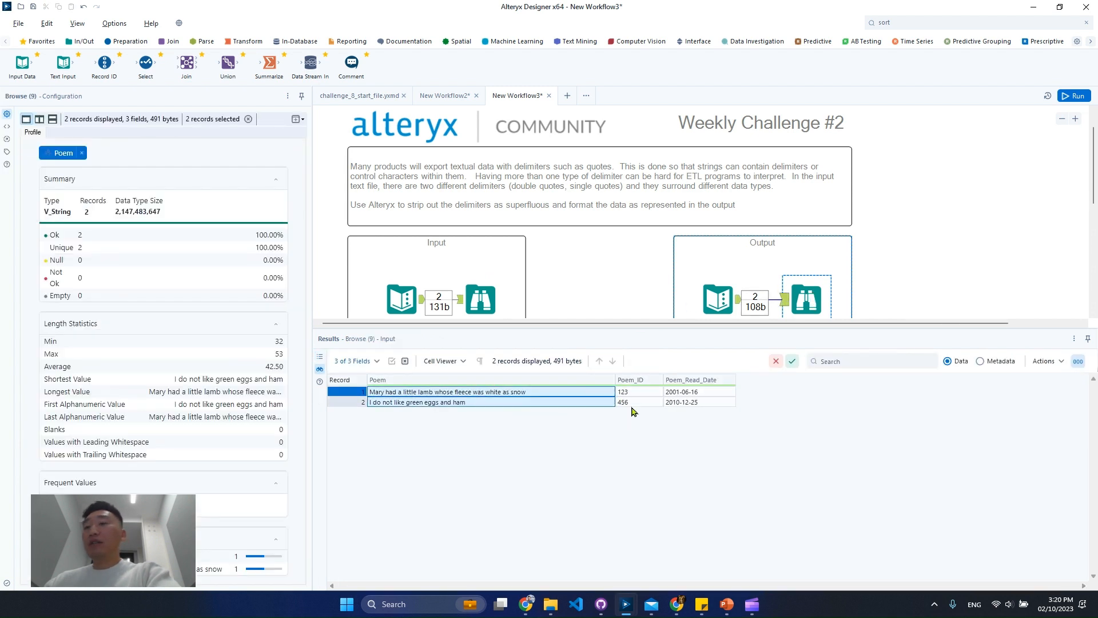
drag(630, 393, 635, 402)
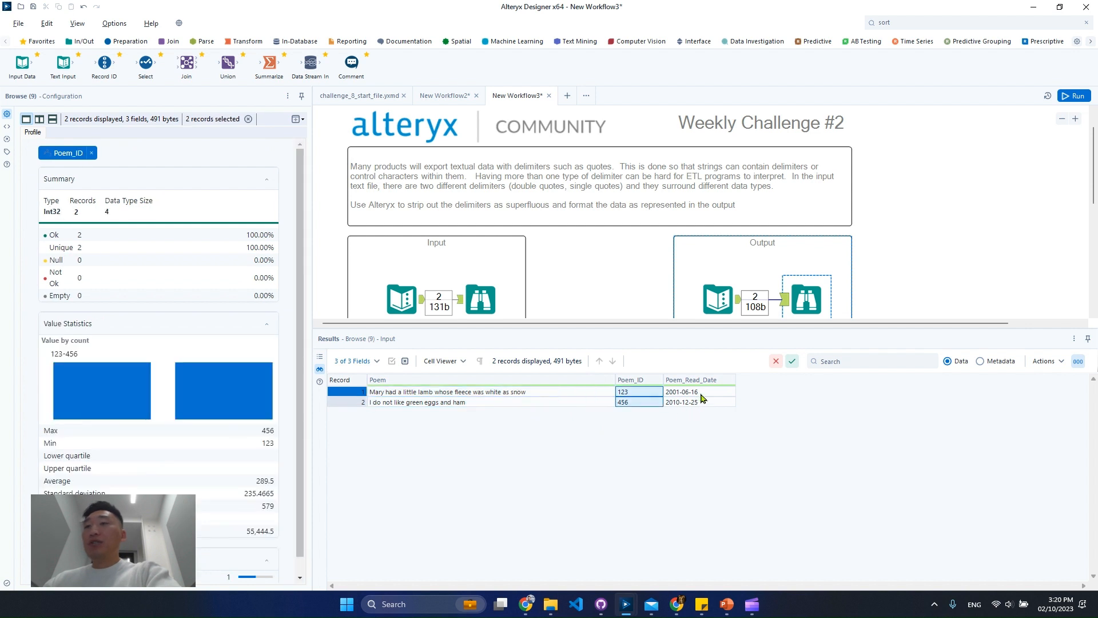
drag(702, 397, 705, 407)
Check the data types of the expected output fields in the metadata and return to the data view
click(1001, 362)
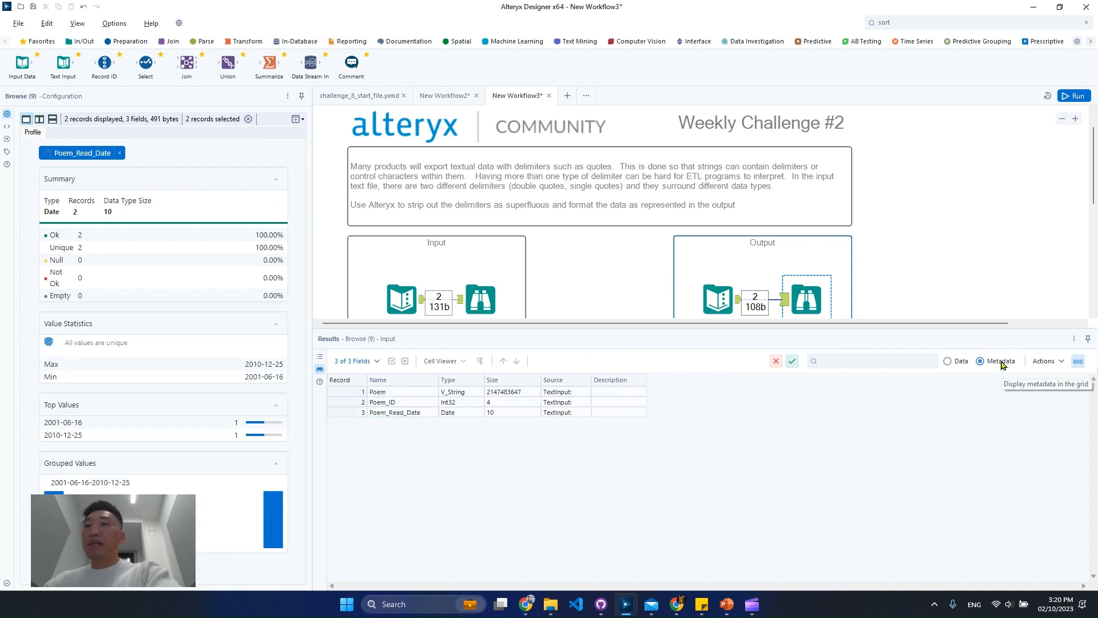
click(418, 412)
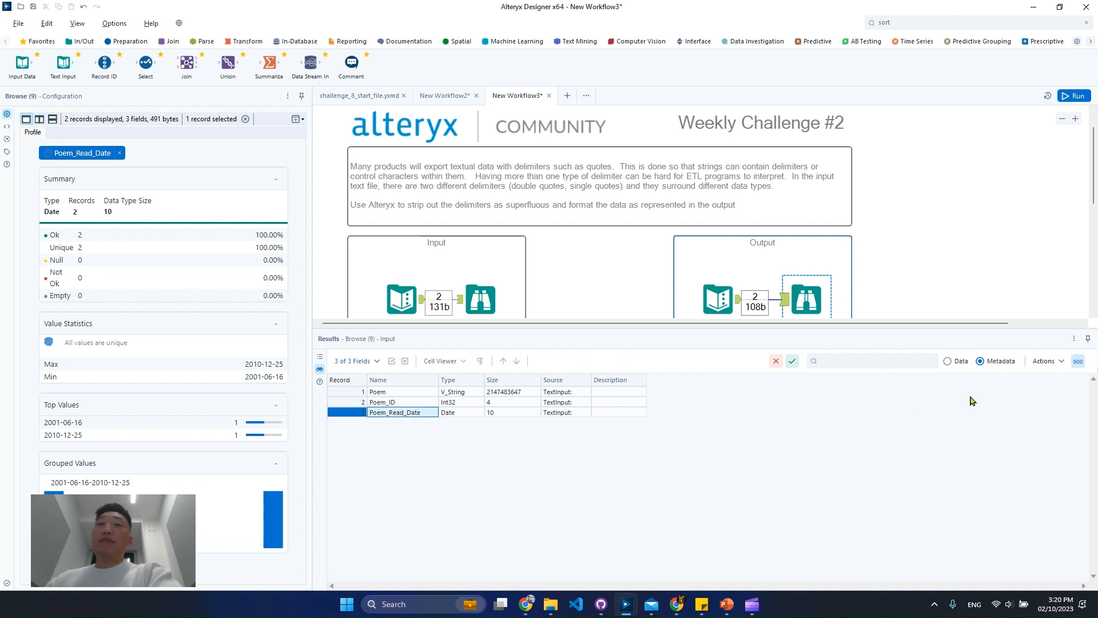
click(950, 363)
Paste the copied parsing tool chain below the containers and connect the Input container's Text Input tool to its first Text To Columns tool
scroll(622, 245, down, 2)
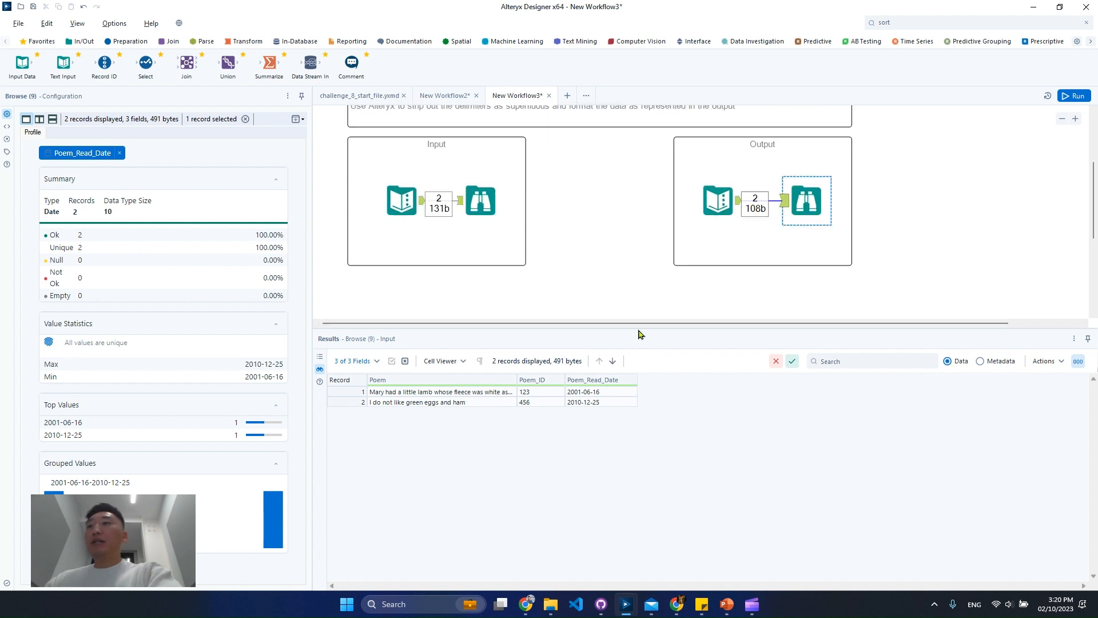
drag(639, 328, 639, 350)
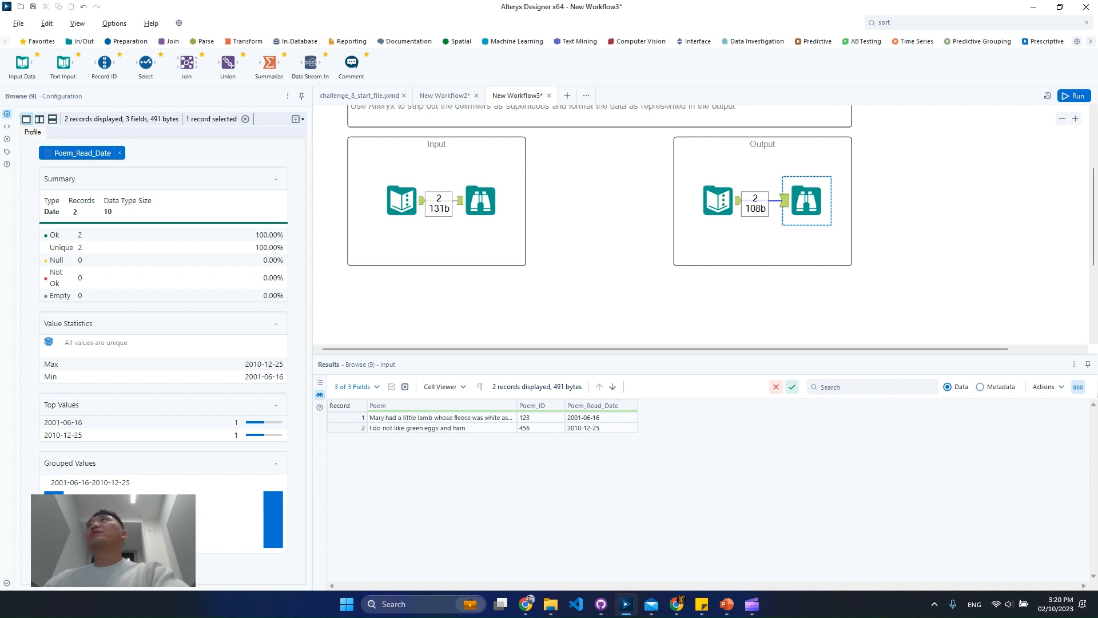
click(650, 295)
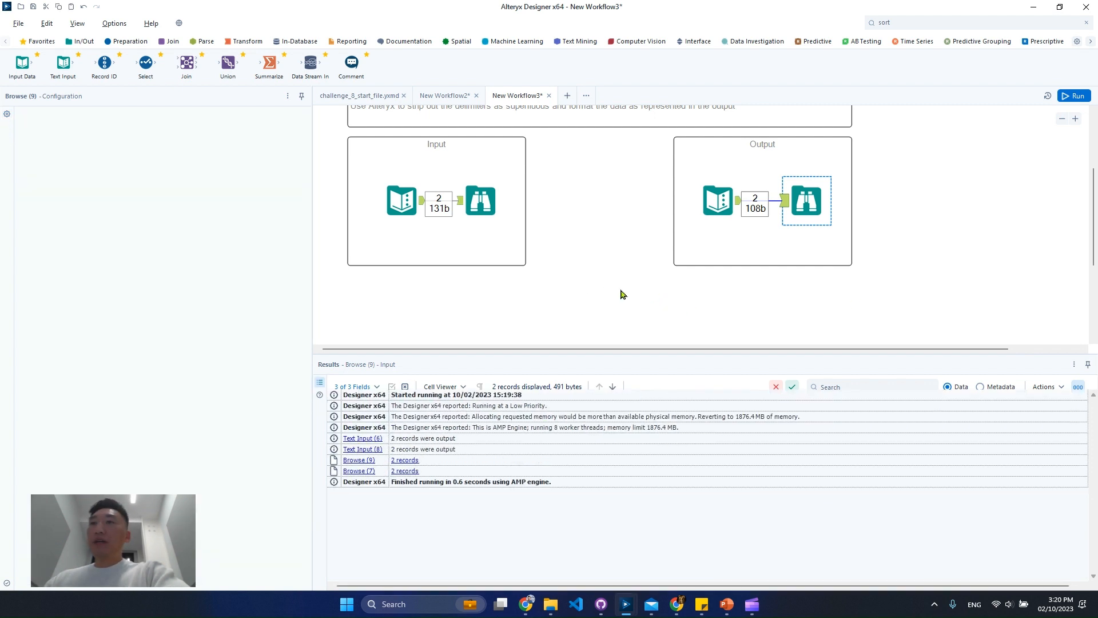
right_click(624, 295)
click(599, 294)
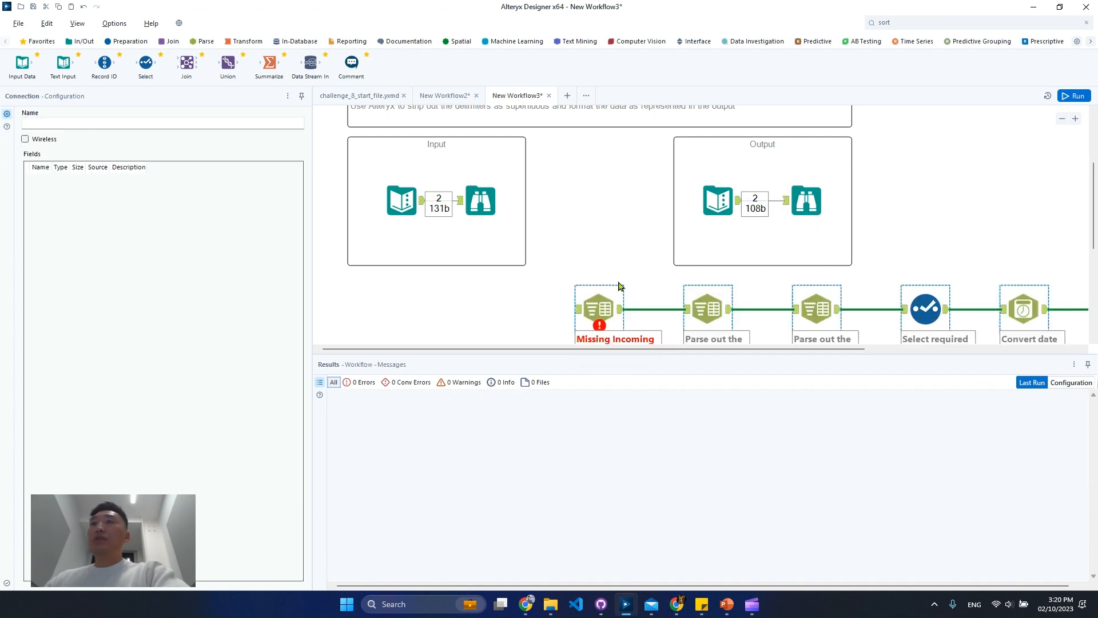
drag(423, 201, 593, 310)
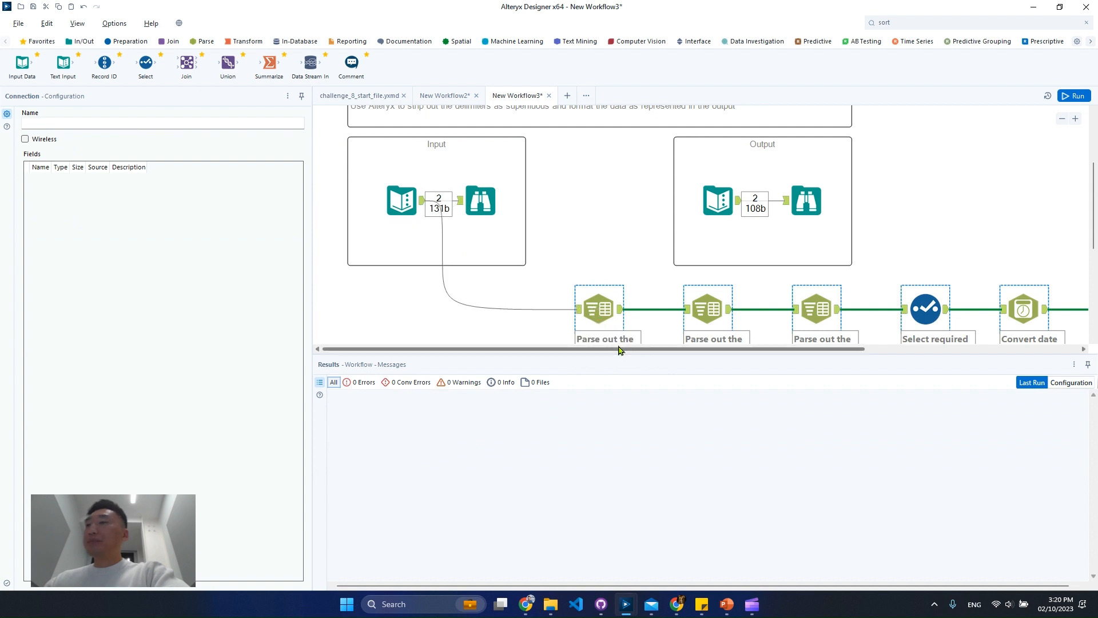
Move the pasted tool chain closer beneath the Input container and run the workflow
click(1062, 118)
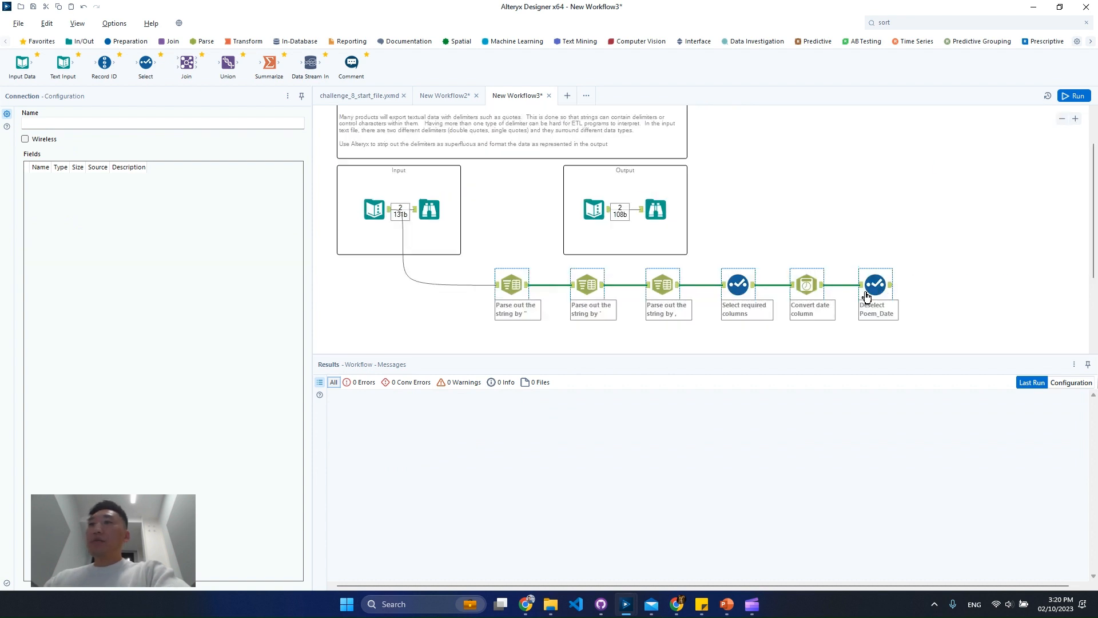
drag(867, 295, 806, 290)
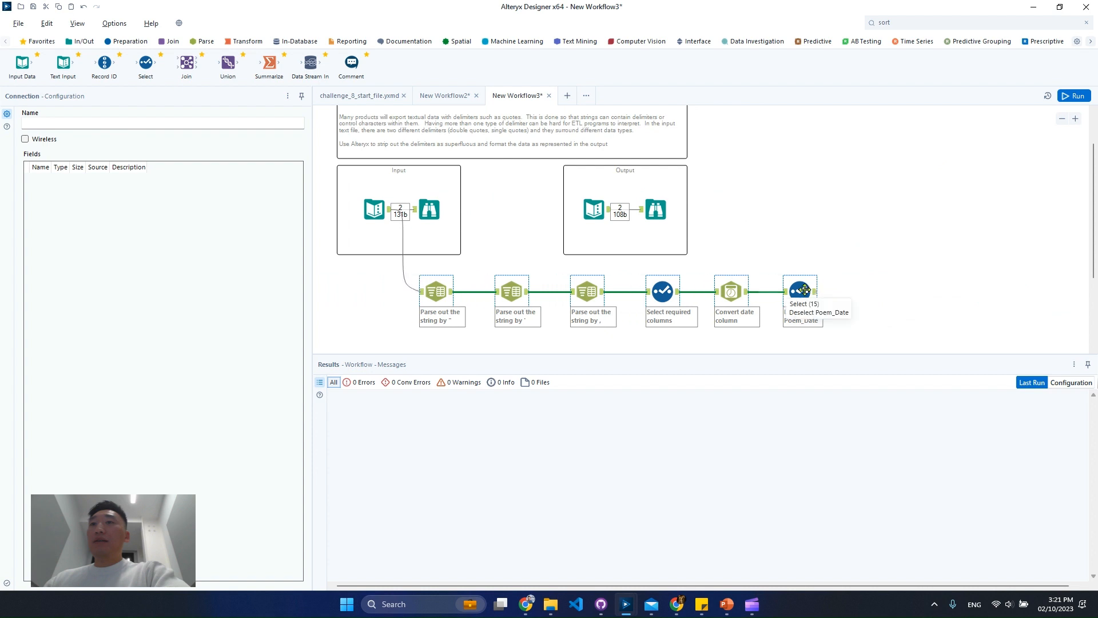
click(1087, 96)
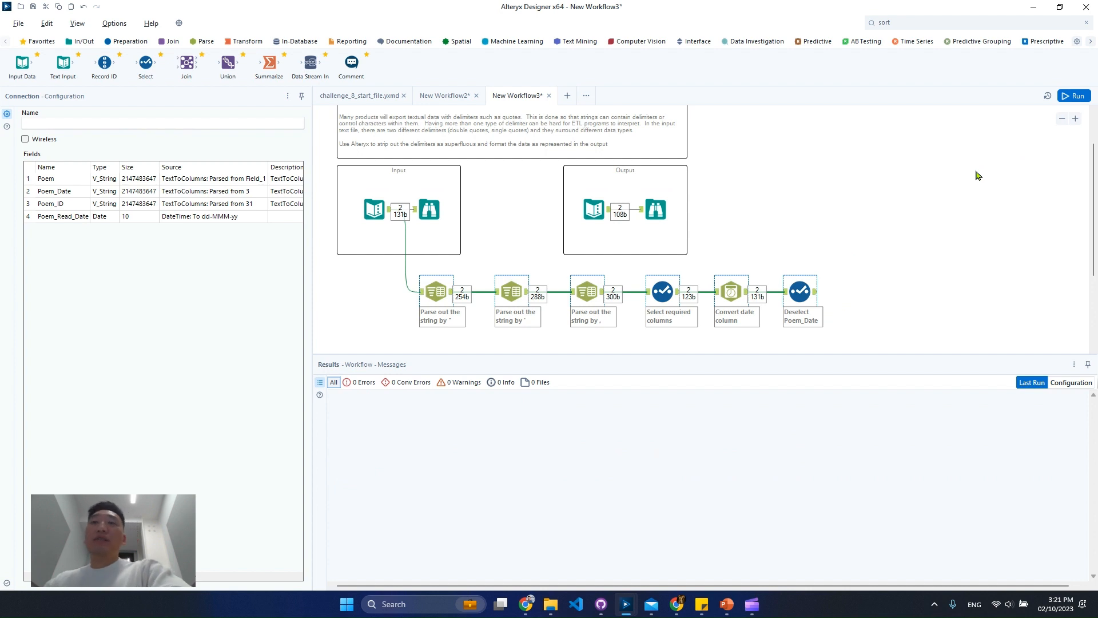
Show the Input Browse tool's data again and widen the Field_1 column to read the full strings
click(511, 270)
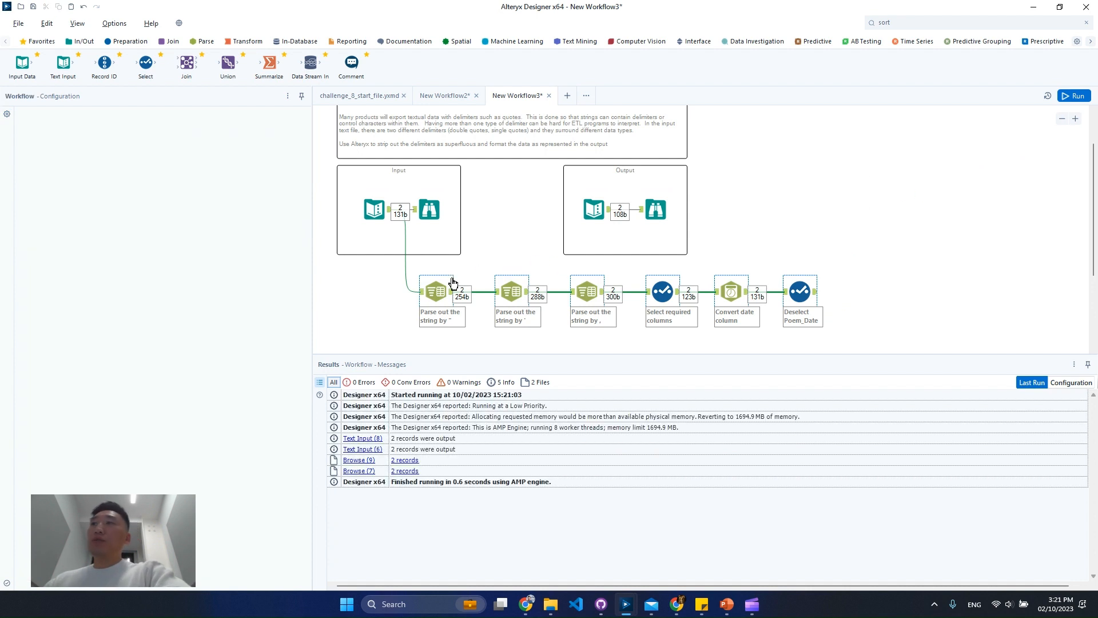
click(1074, 119)
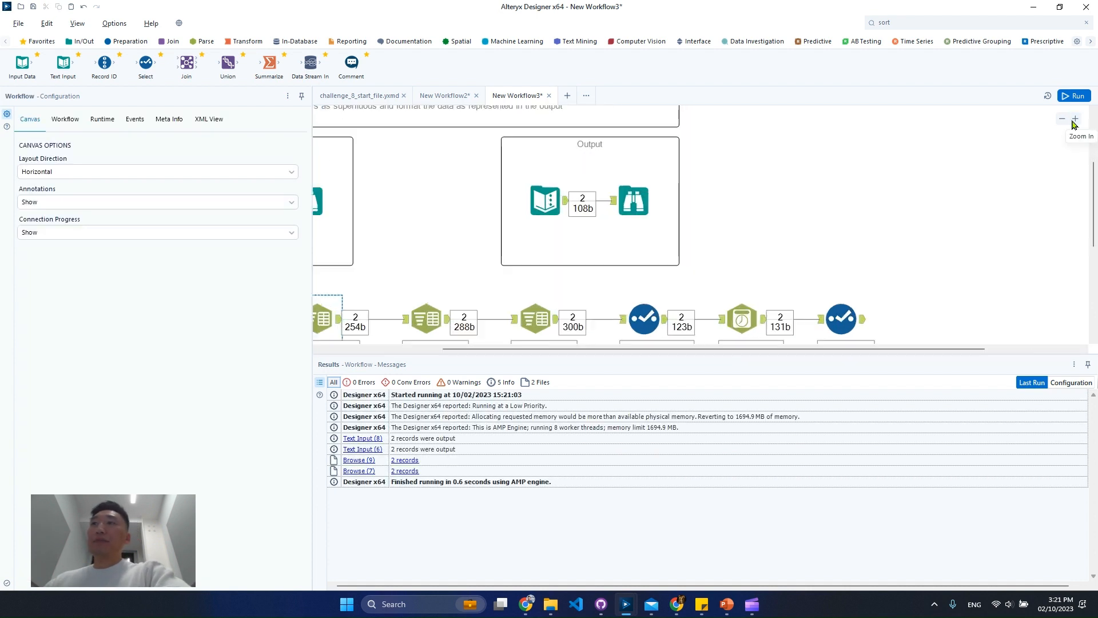
drag(483, 349, 359, 349)
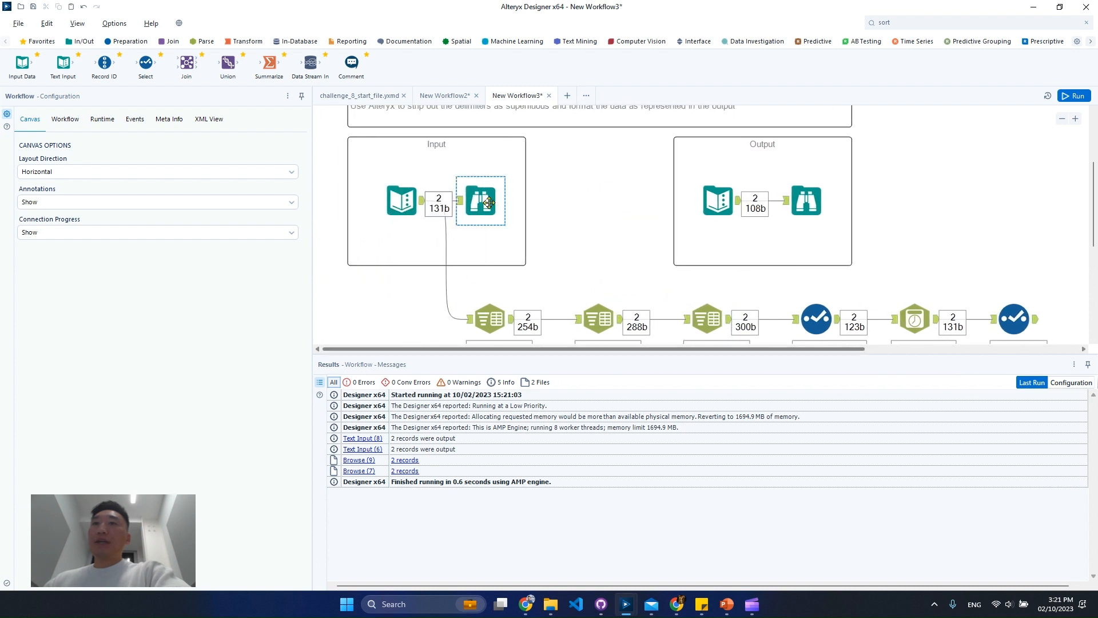
click(488, 203)
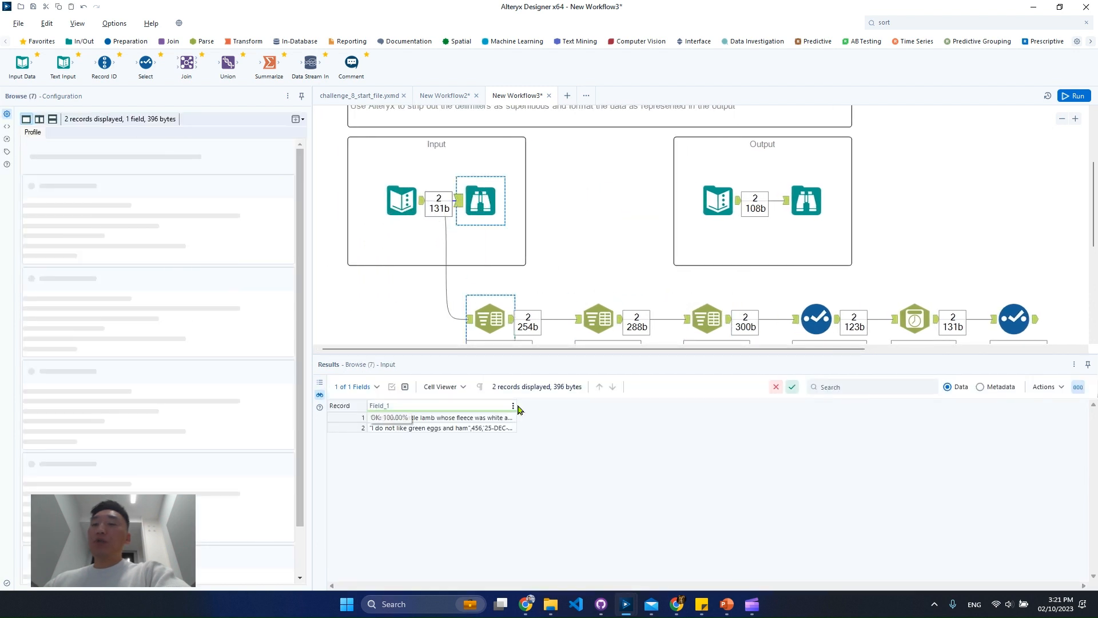
double_click(516, 404)
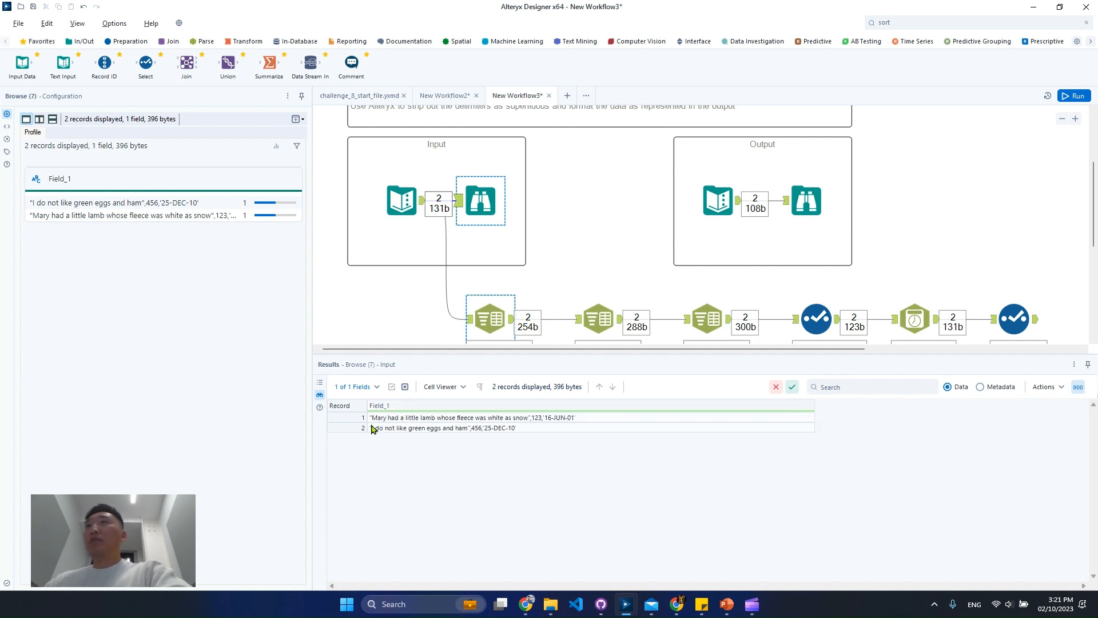
Review the first Text To Columns tool's double-quote delimiter and examine columns 1 and 3 of its output
scroll(574, 283, down, 3)
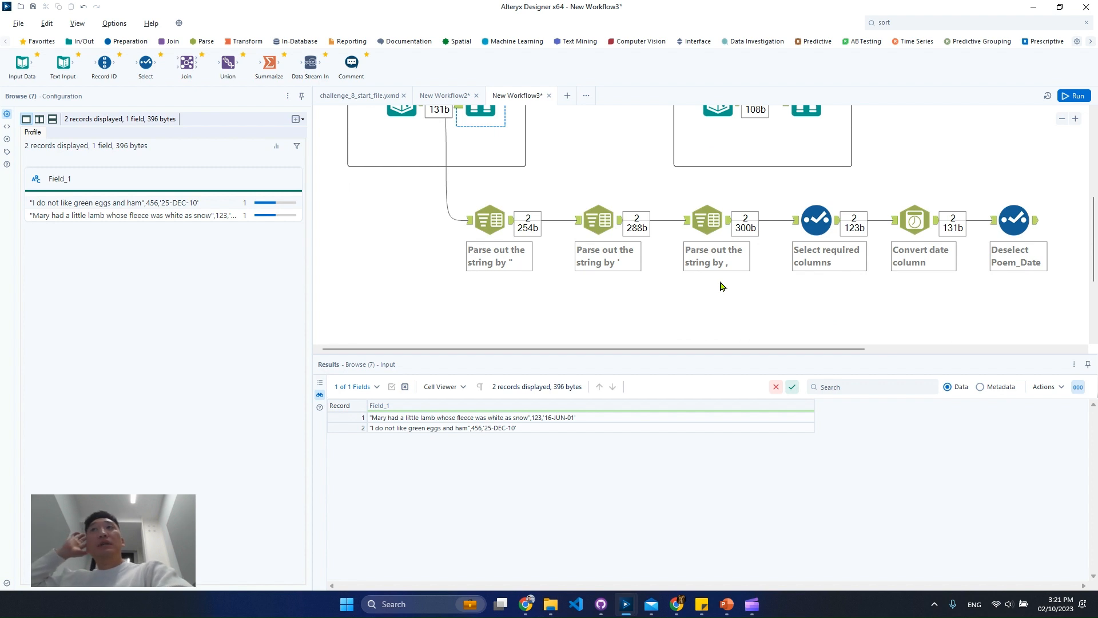
click(498, 227)
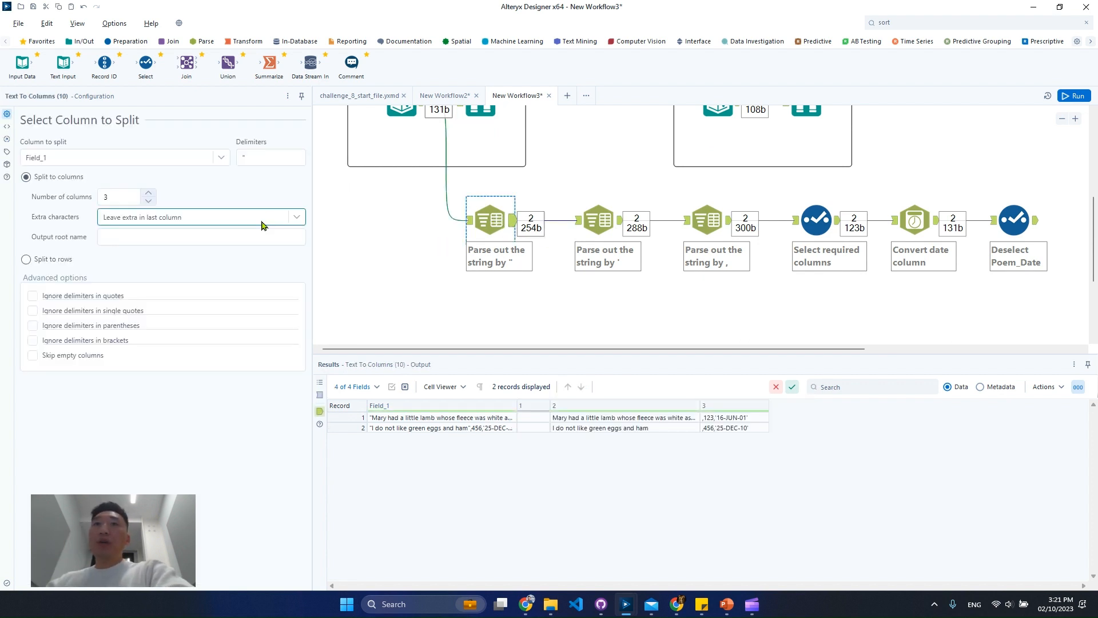
click(285, 158)
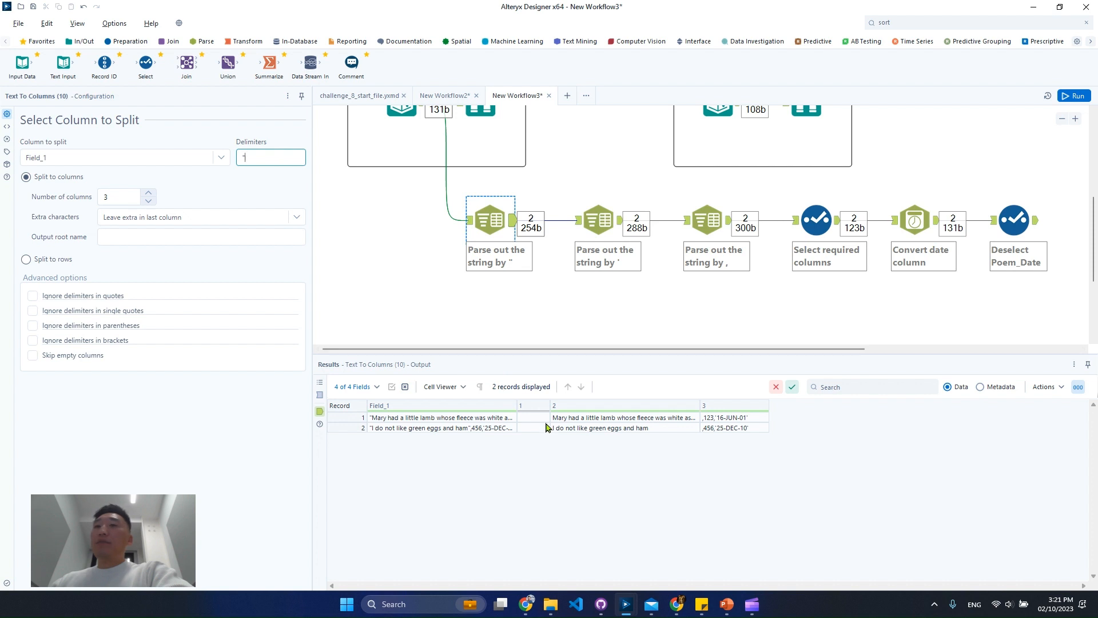
drag(546, 423, 545, 438)
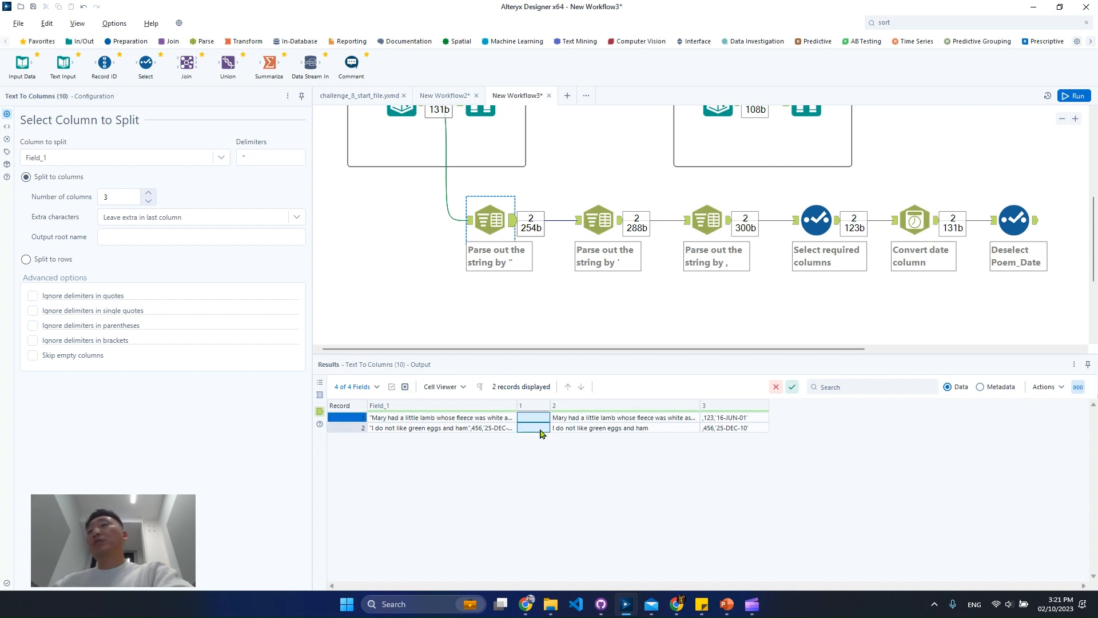
drag(722, 418, 724, 429)
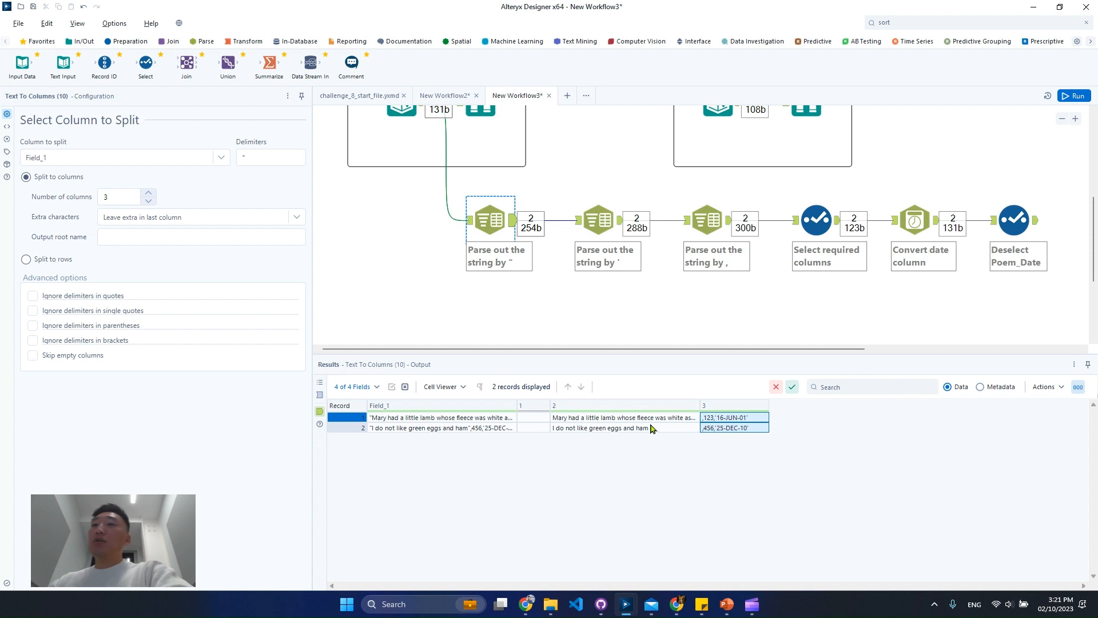
Review the Text To Columns tools that split by single quote and by comma, examining output columns 31 and 312
click(606, 253)
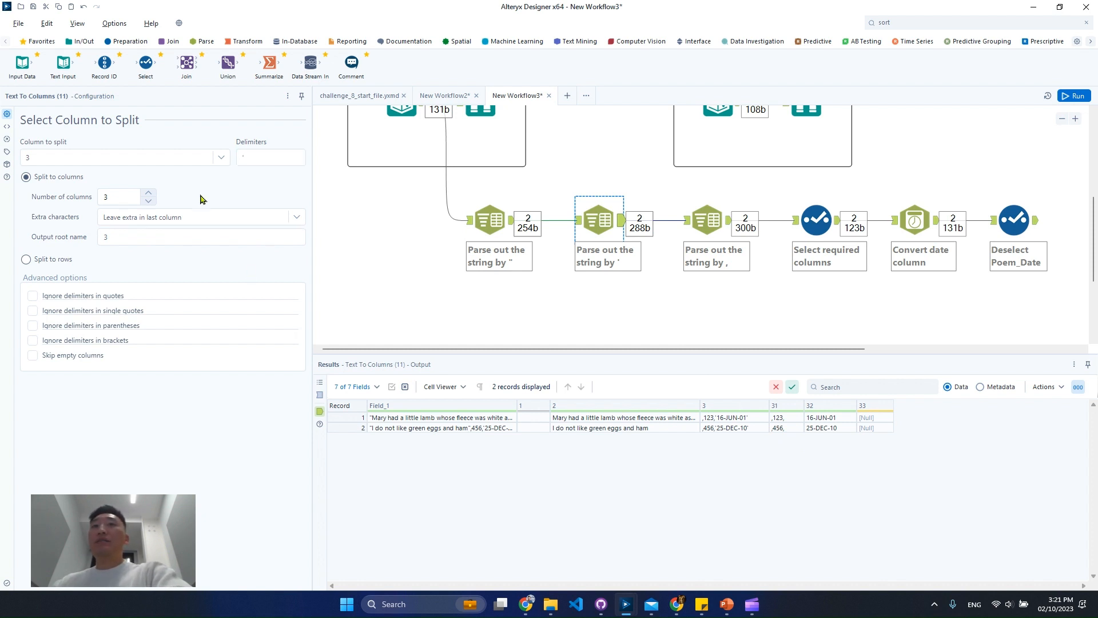
drag(781, 416, 785, 429)
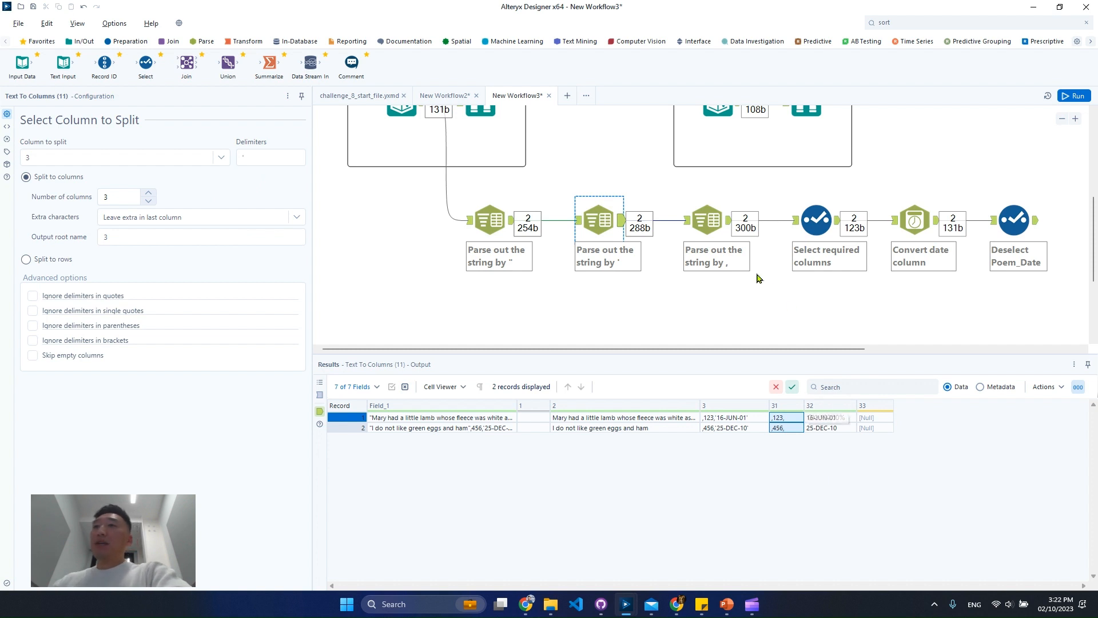
click(722, 228)
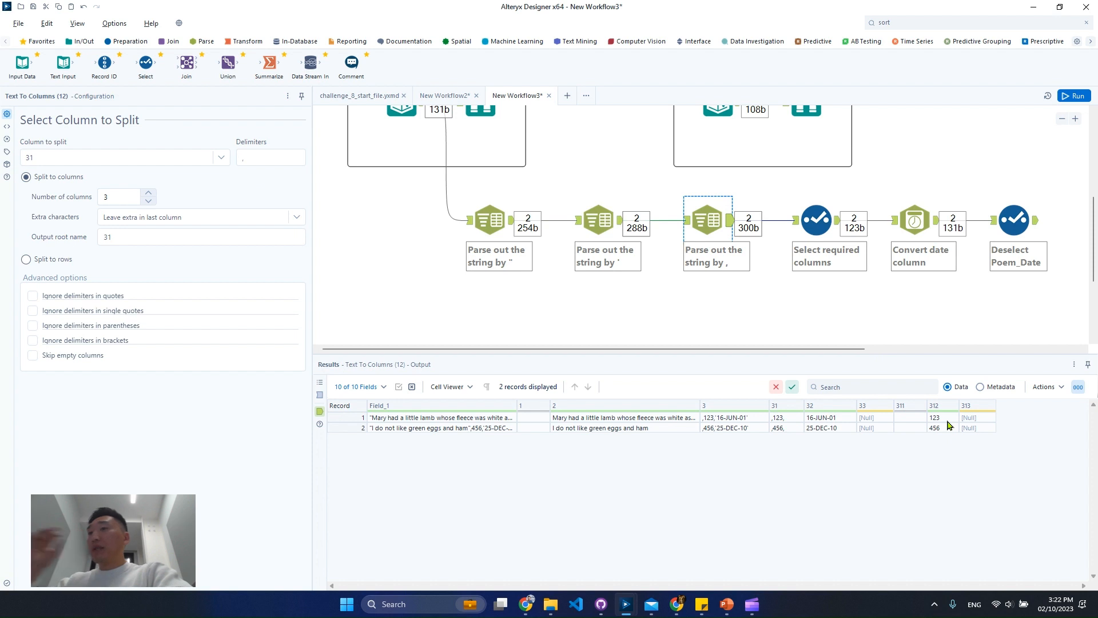
drag(948, 422, 953, 439)
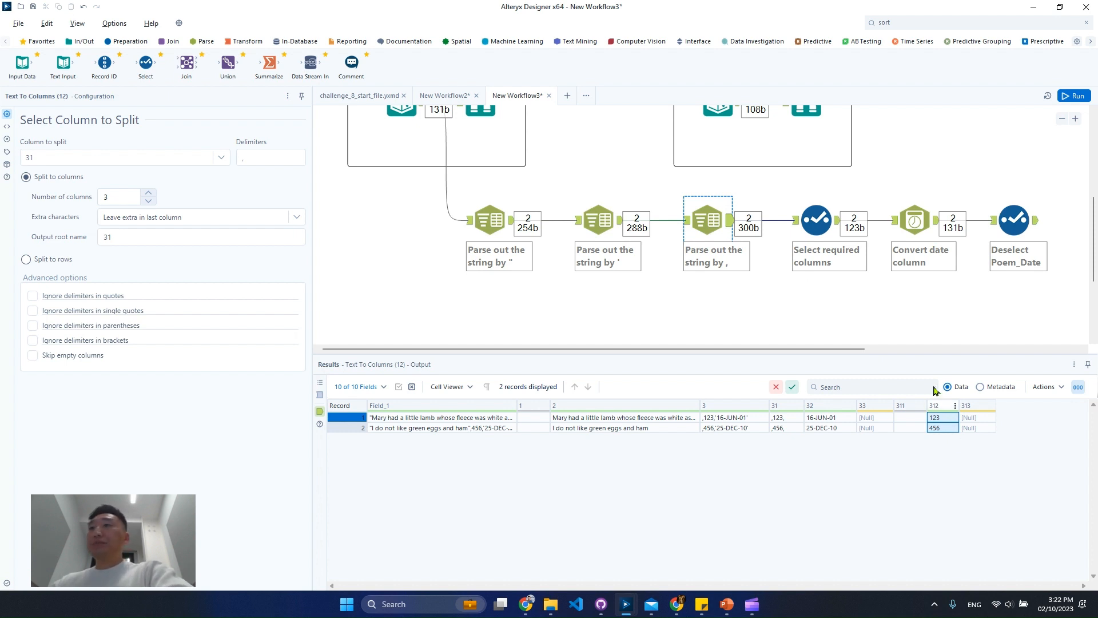
Review the Select tool's kept and renamed fields, its Poem_Date output, and the DateTime tool's date conversion settings
click(830, 229)
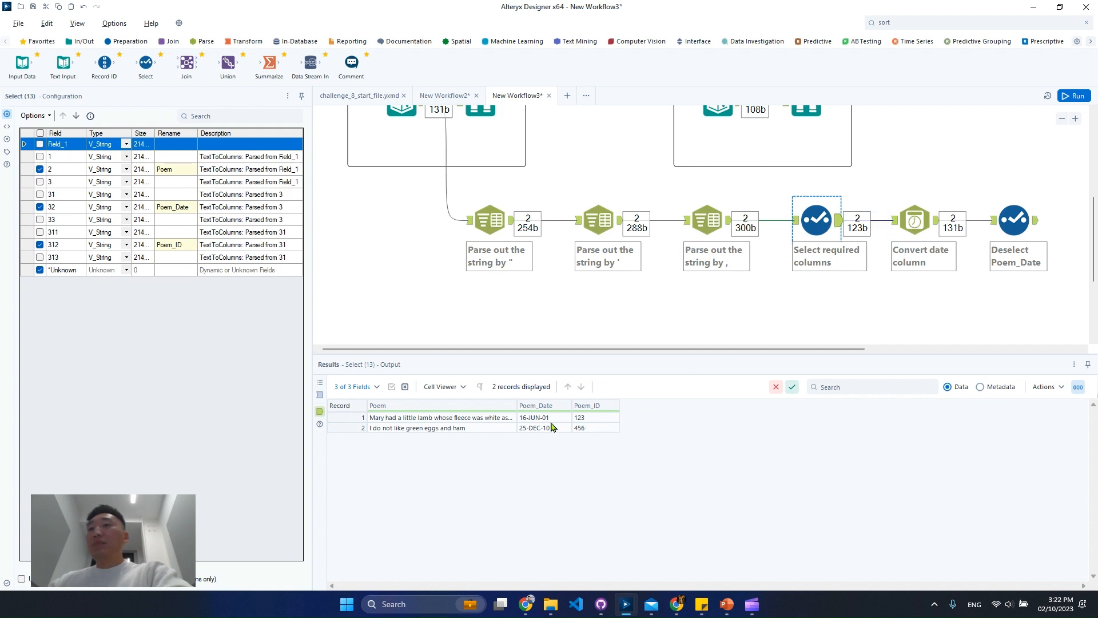
drag(551, 419, 552, 435)
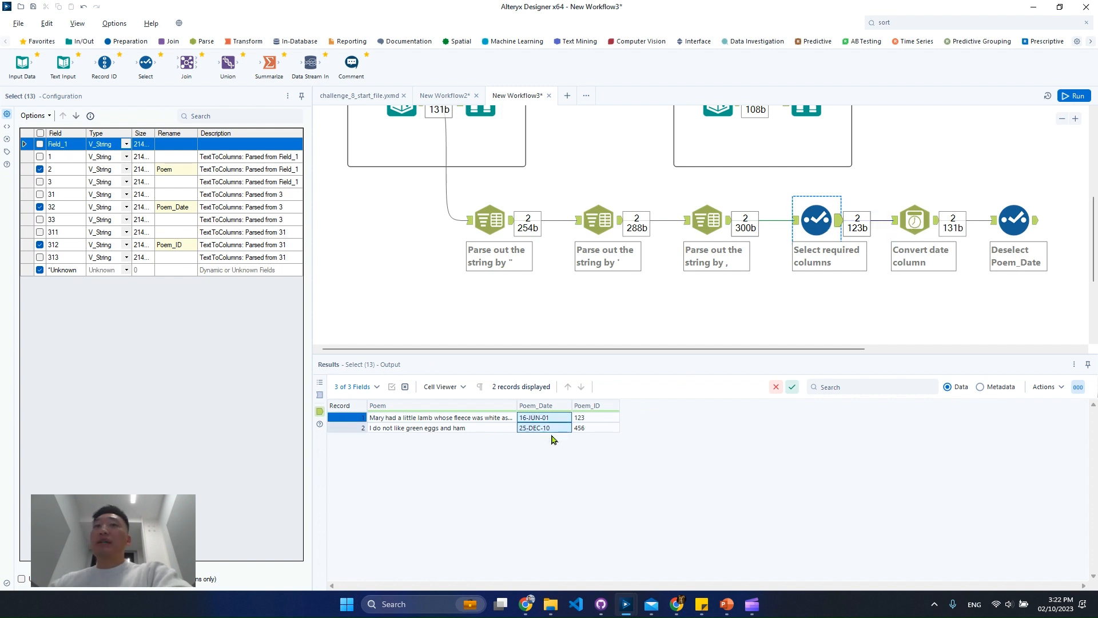
click(930, 248)
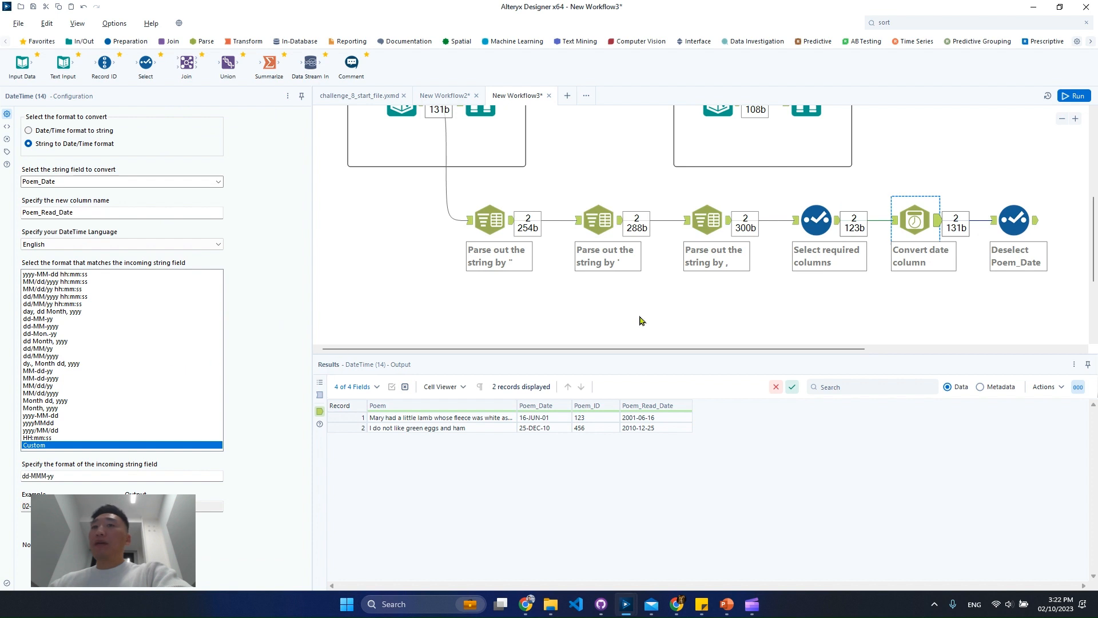
Review the final Select tool's field selection and its output data
click(1025, 221)
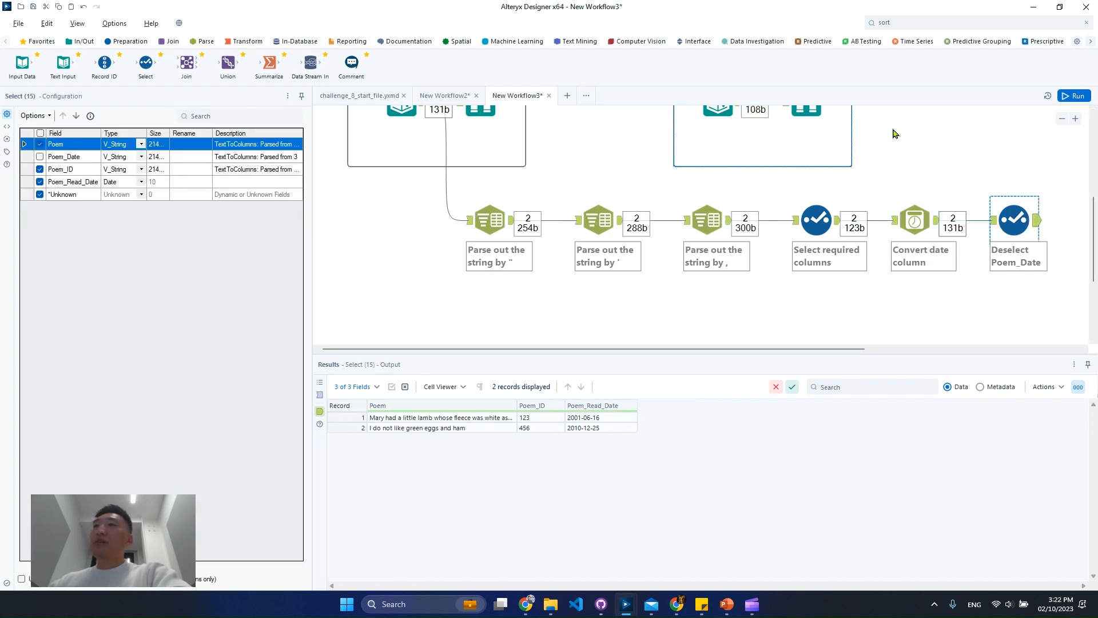
click(1062, 118)
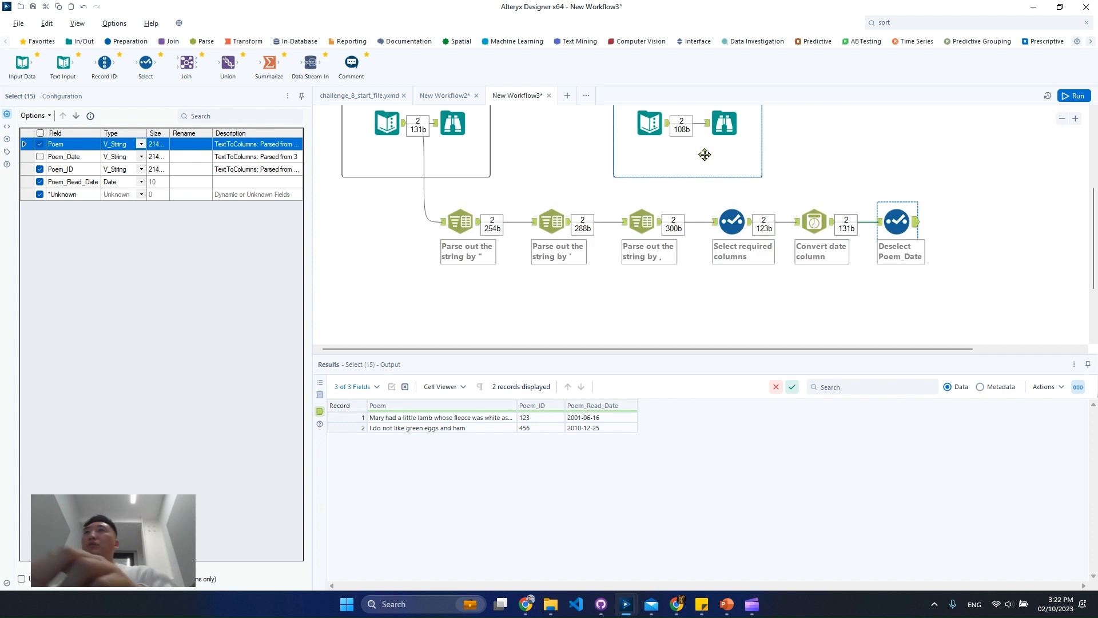
Add a Text To Columns tool below the double-quote parsing tool, connect the first Text Input to it, and check its incoming Field_1 data
click(204, 44)
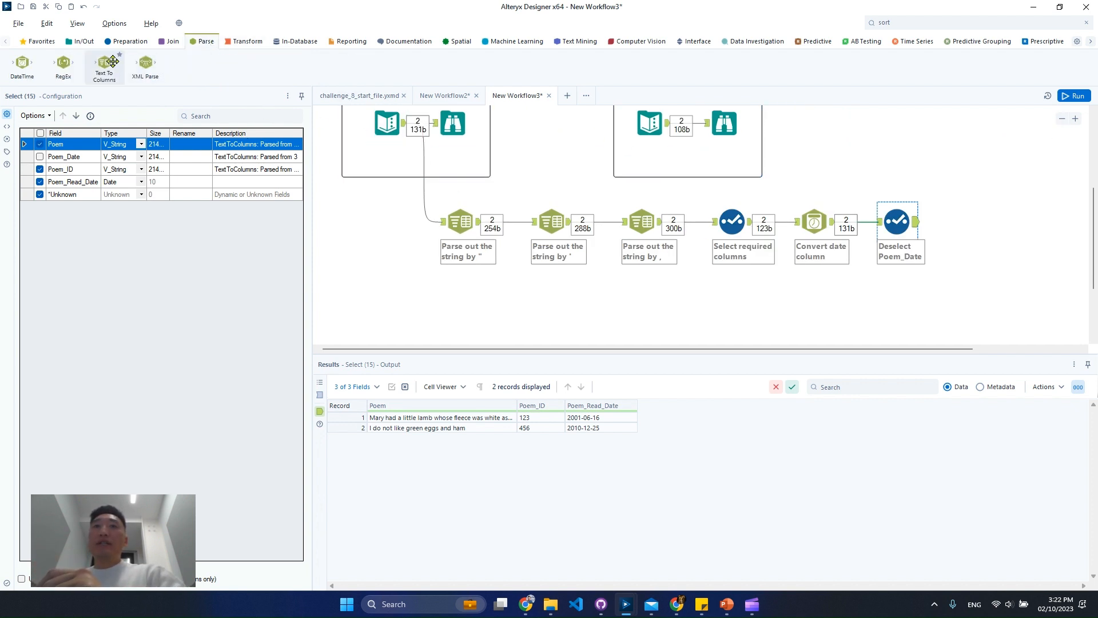
drag(113, 62, 470, 297)
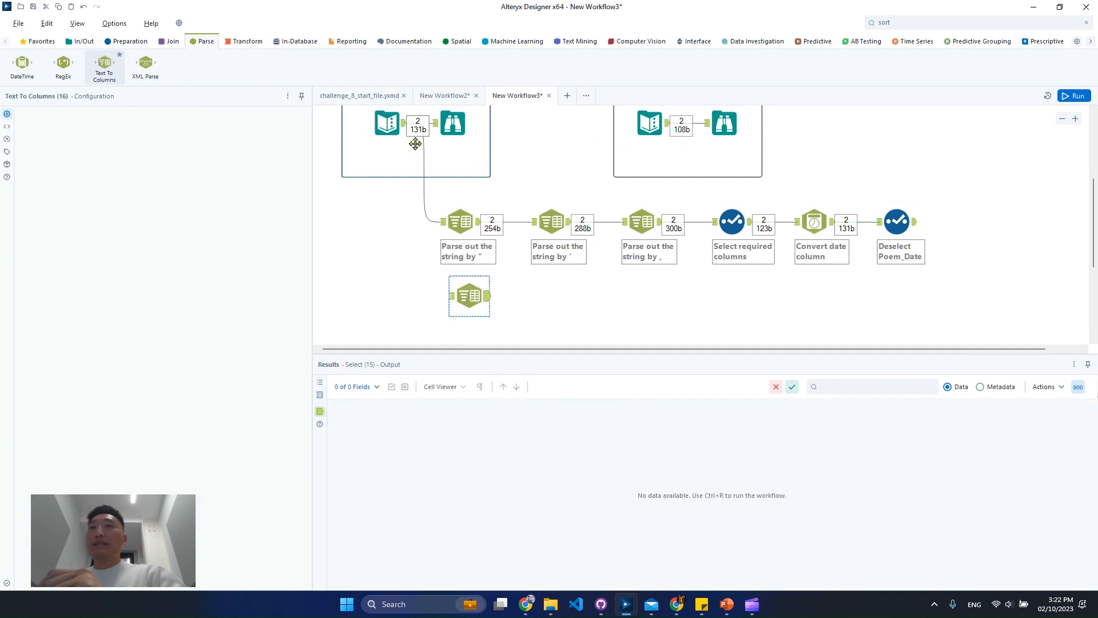
drag(404, 124, 458, 298)
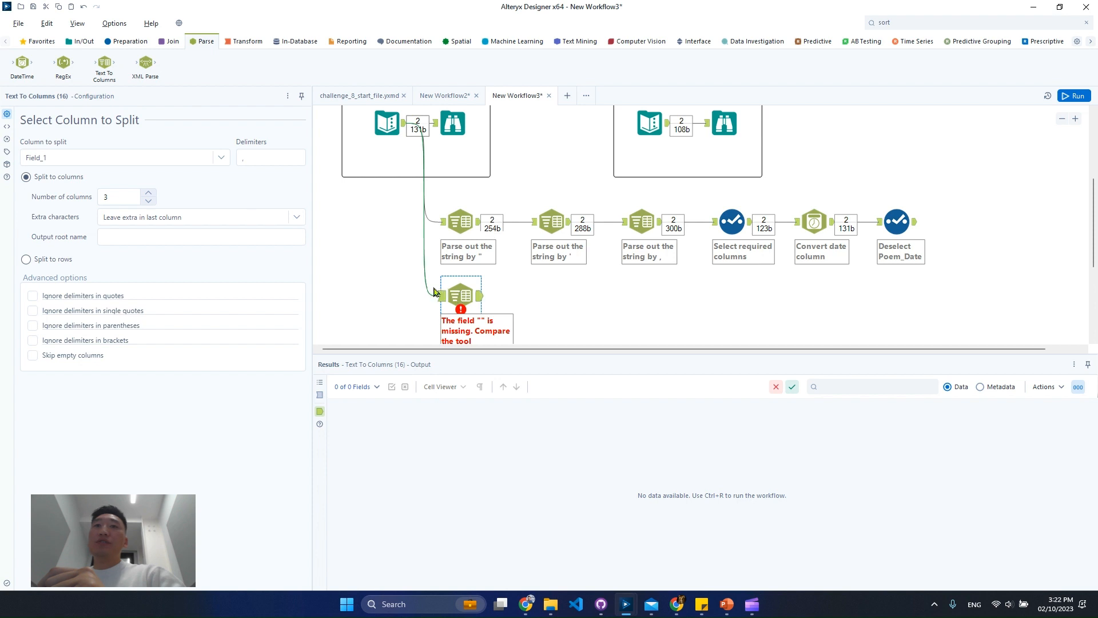
click(255, 158)
click(444, 296)
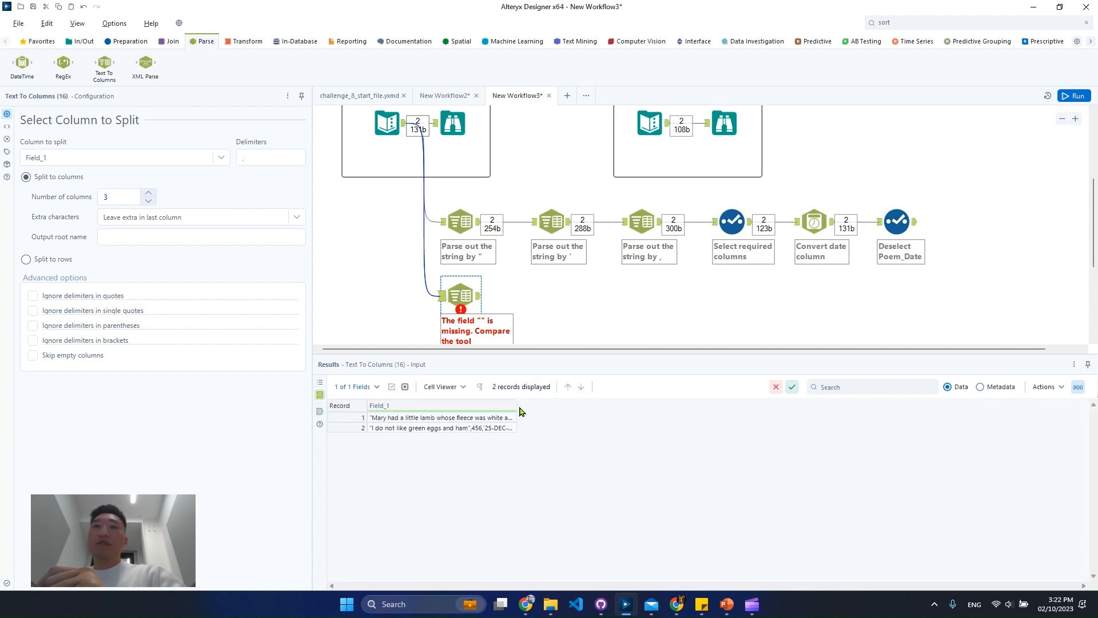
Run the workflow and examine the new Text To Columns tool's output columns 1, 2 and 3 along with their metadata
click(1076, 96)
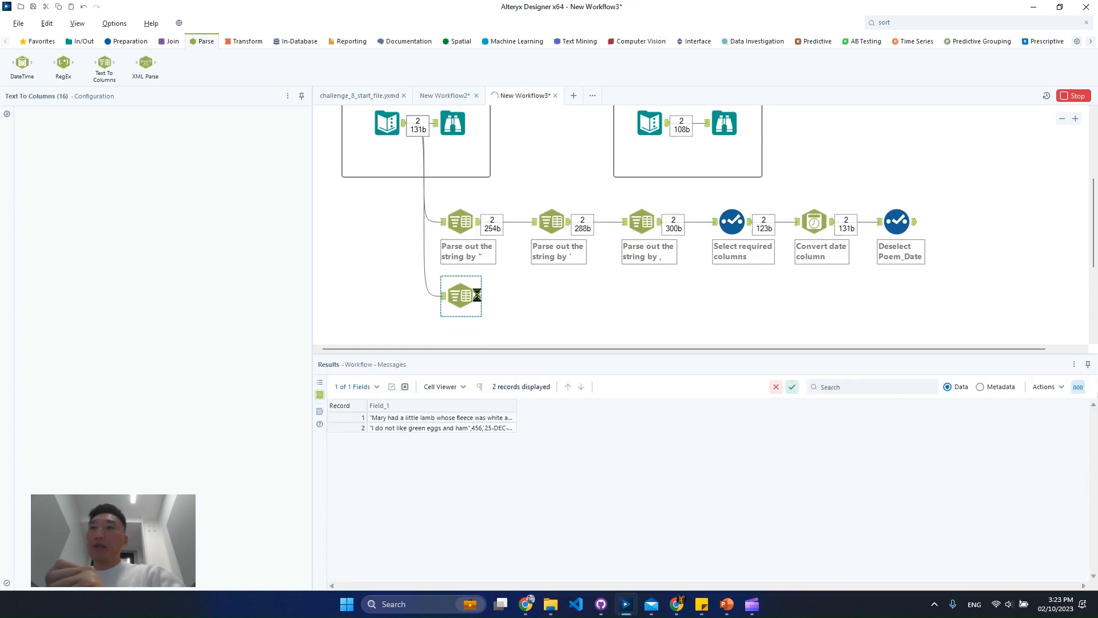
click(480, 298)
drag(607, 419, 718, 437)
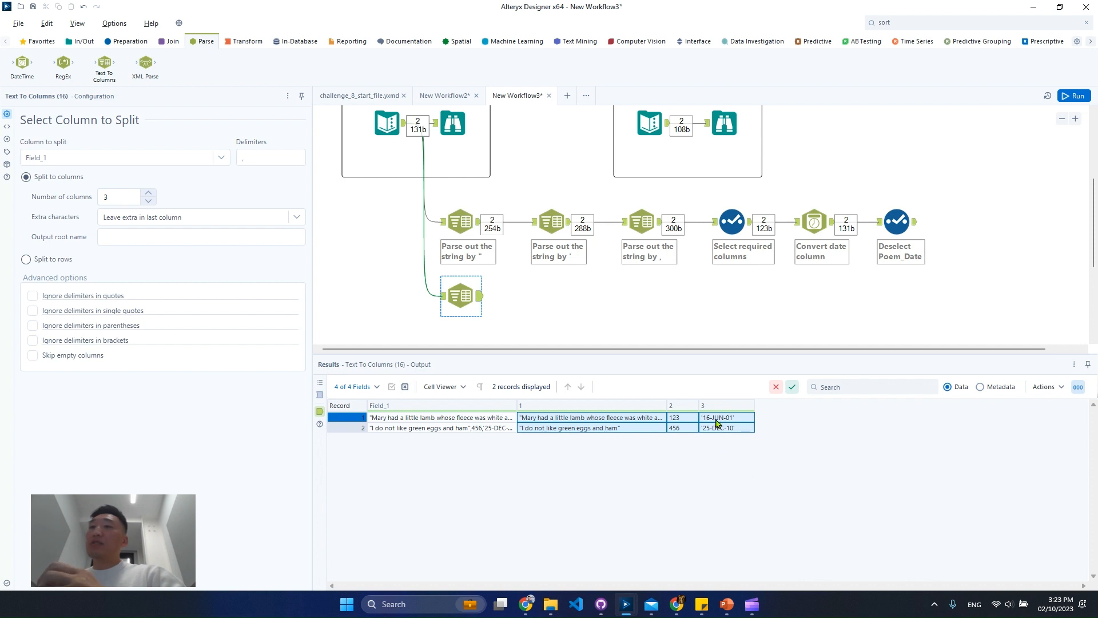
click(991, 387)
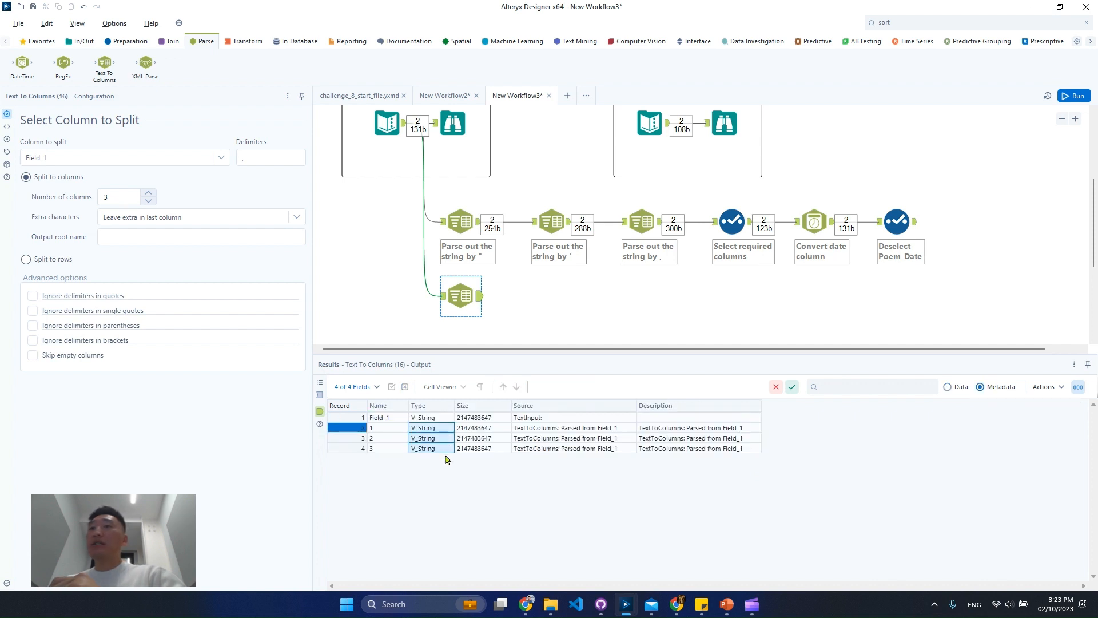
click(955, 383)
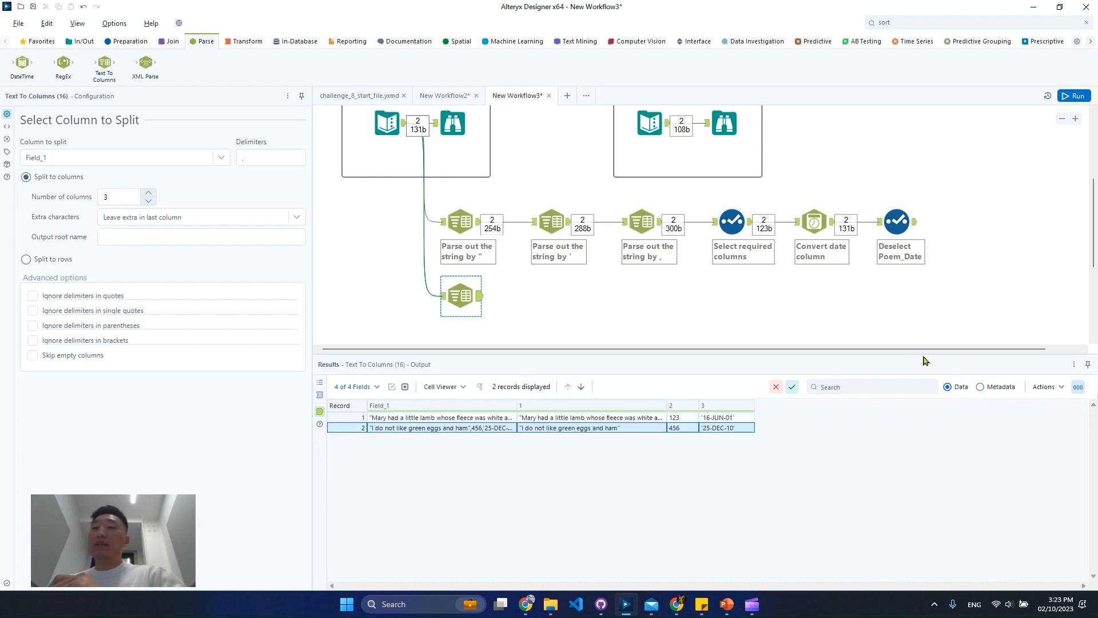
Add a Formula tool after the new Text To Columns tool and update column 1 with Trim([1],'"')
click(943, 23)
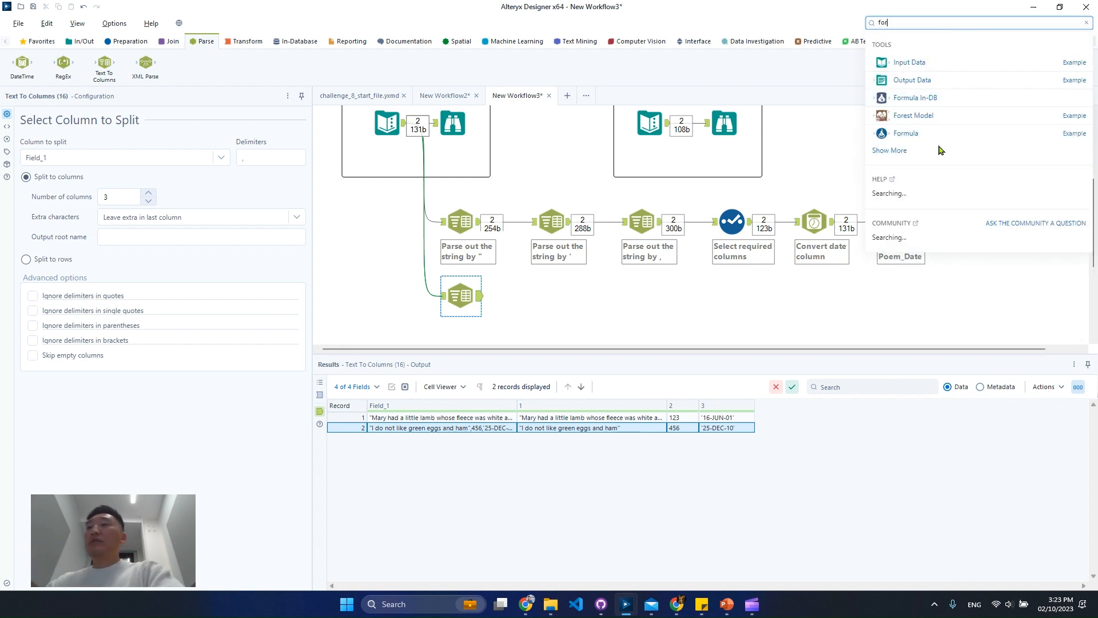
drag(938, 141, 550, 294)
click(113, 127)
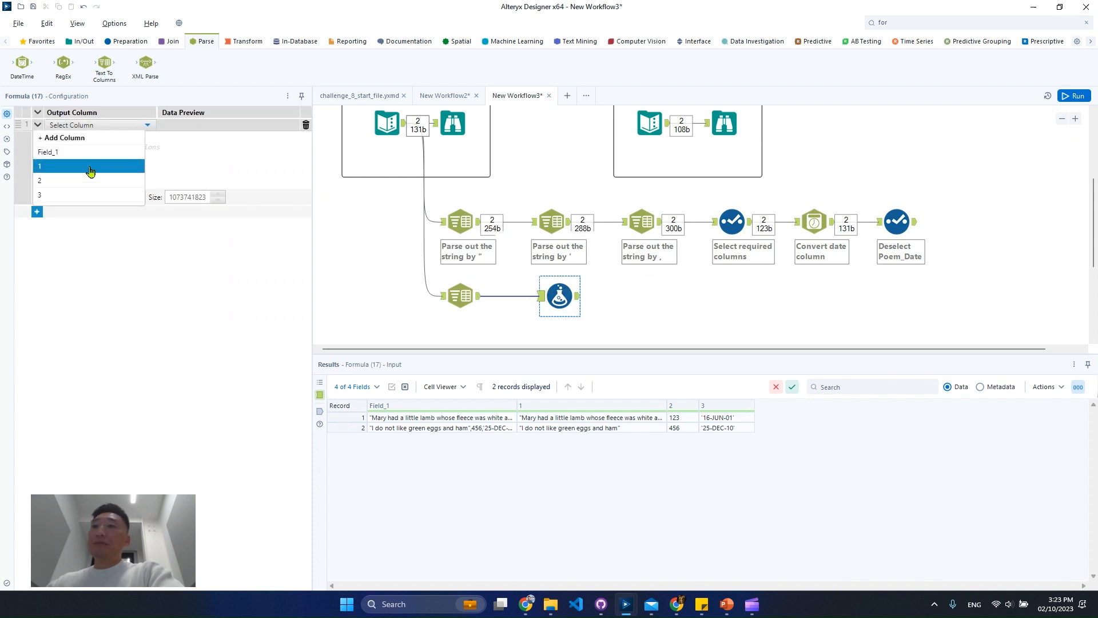
click(90, 166)
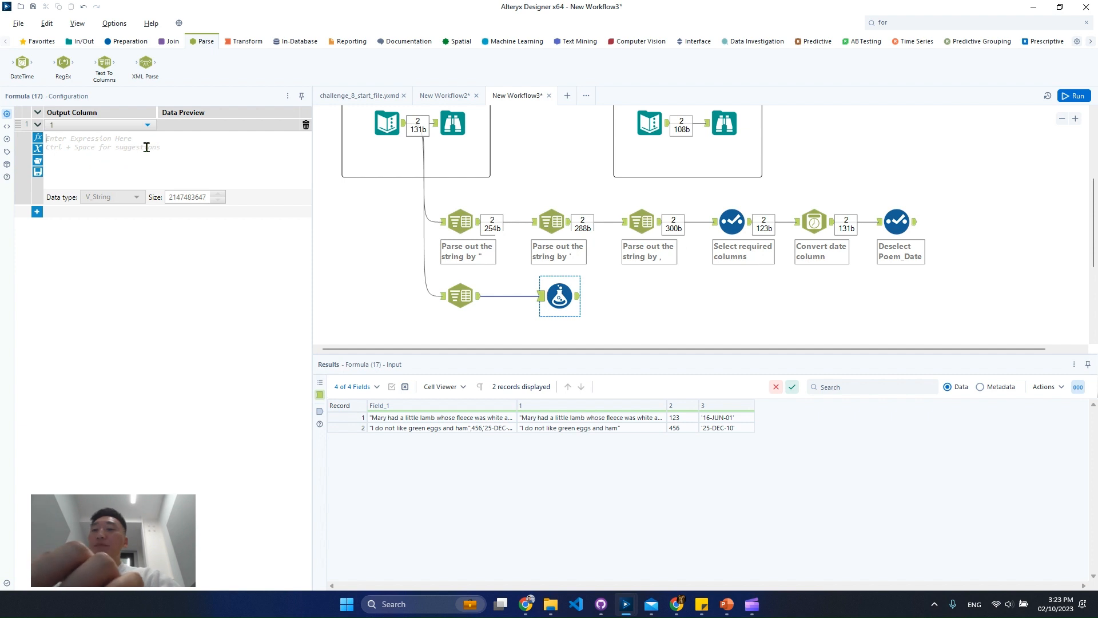
text(Trim(String,y))
key(Tab)
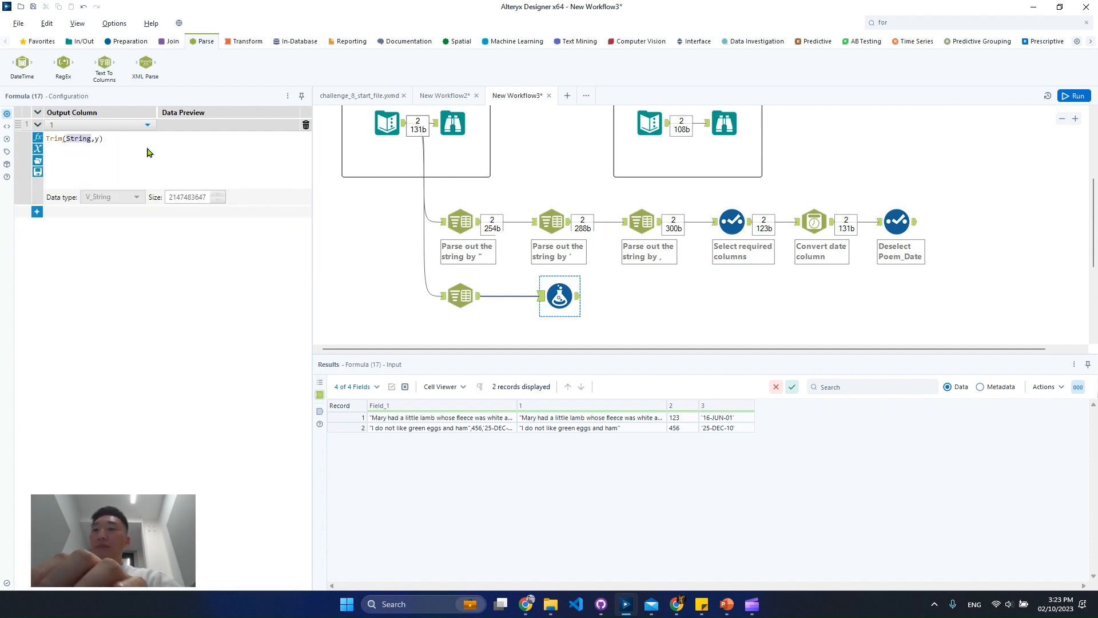
text([1],)
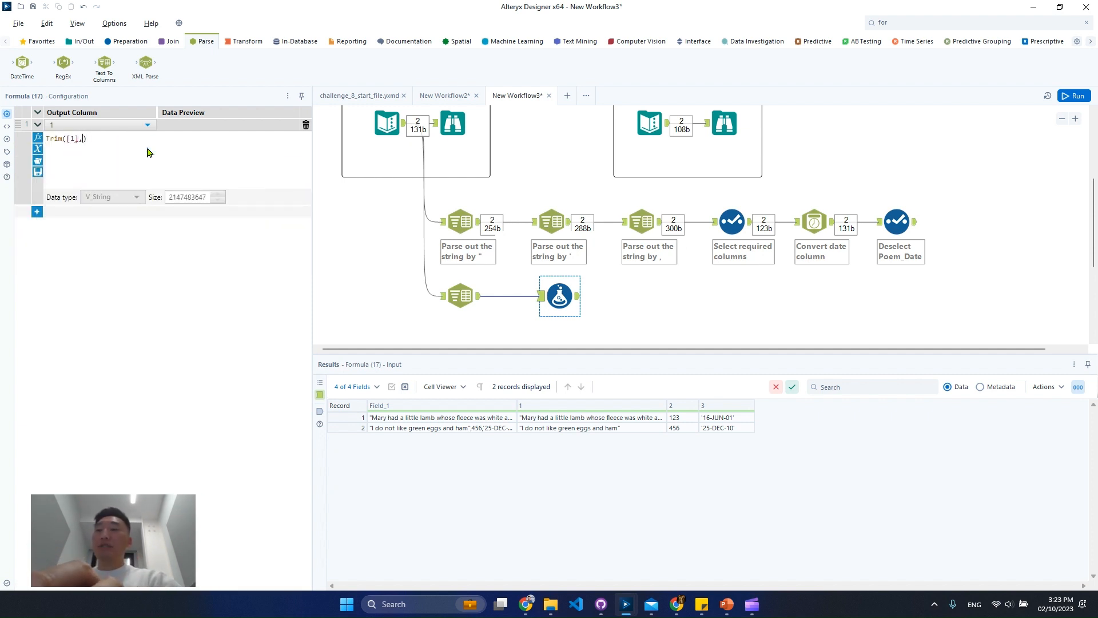
text( '")
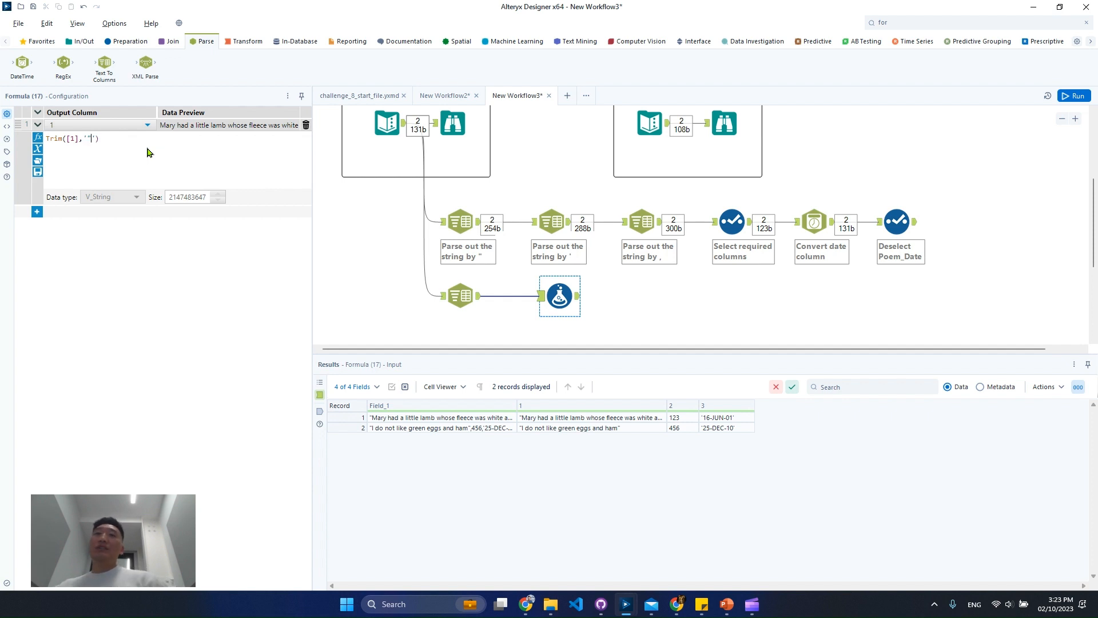
Add a second expression to the Formula tool that updates column 3 with Trim([3],"'")
click(37, 212)
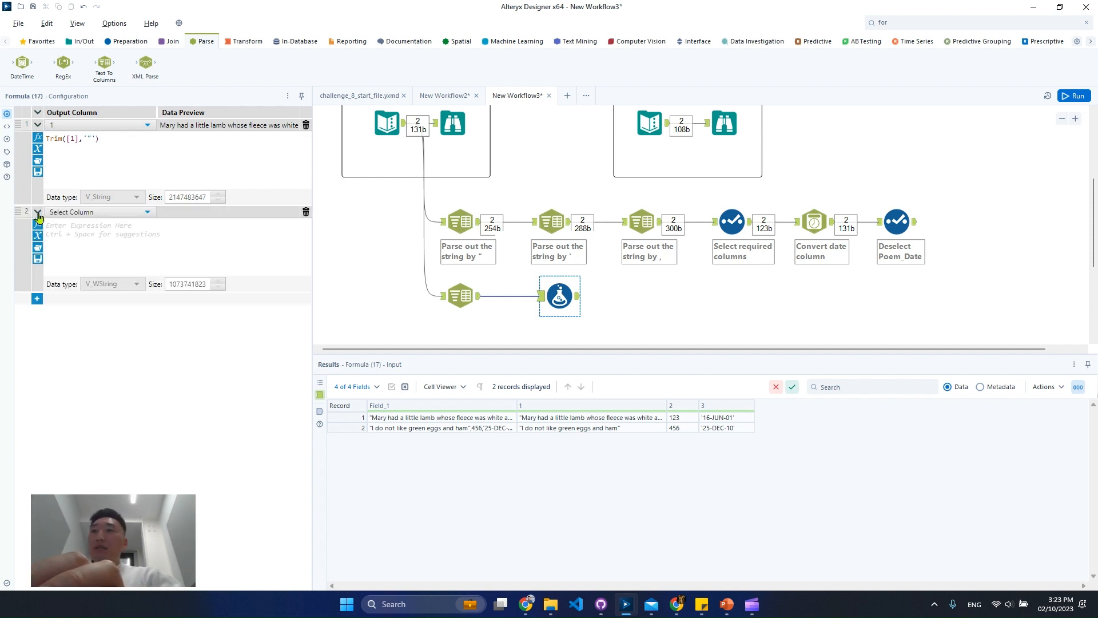
drag(687, 417, 680, 428)
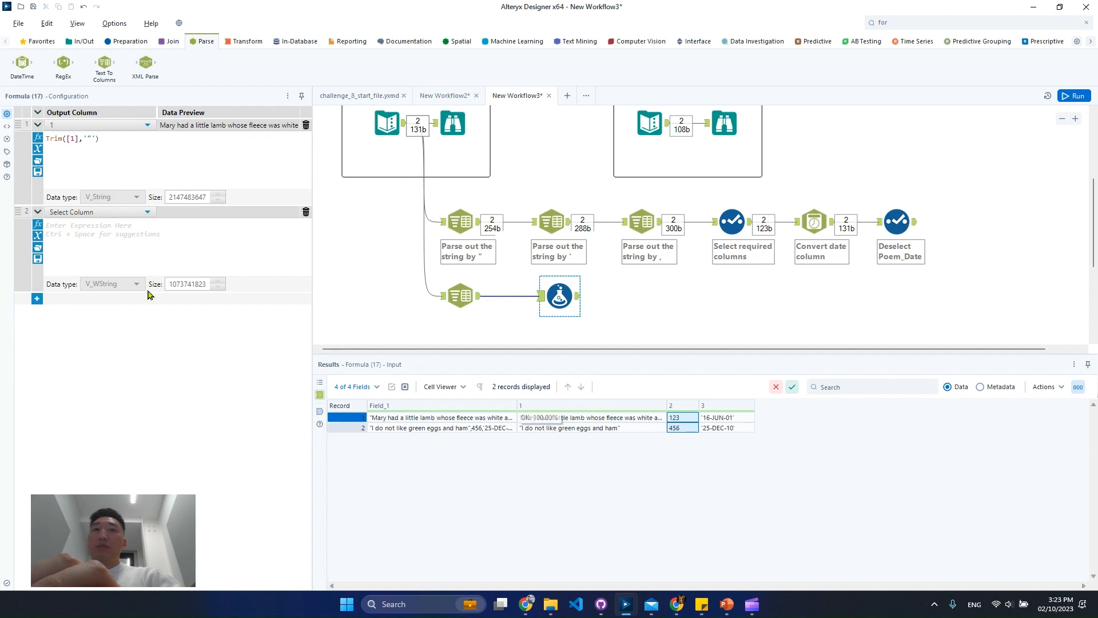
click(84, 213)
click(74, 278)
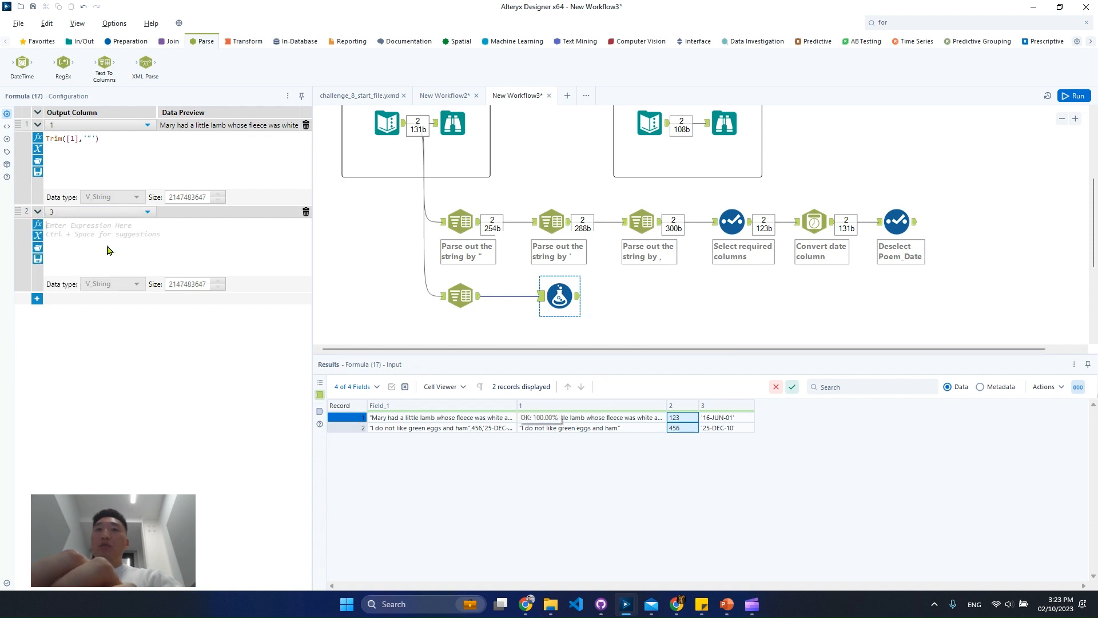
click(109, 250)
text(trim)
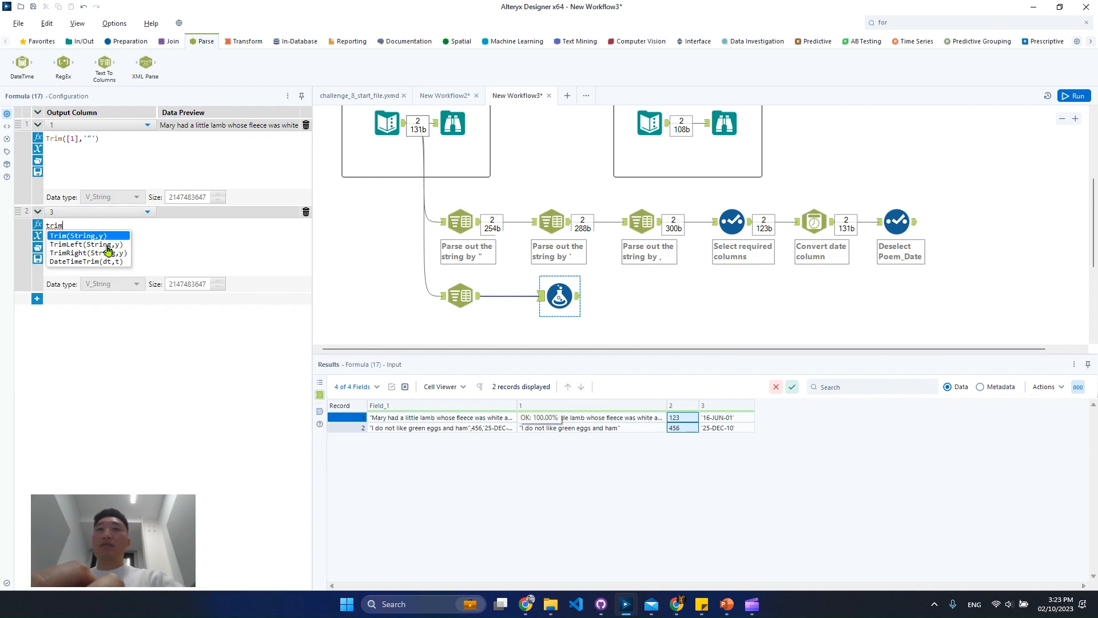
key(Return)
text([3],)
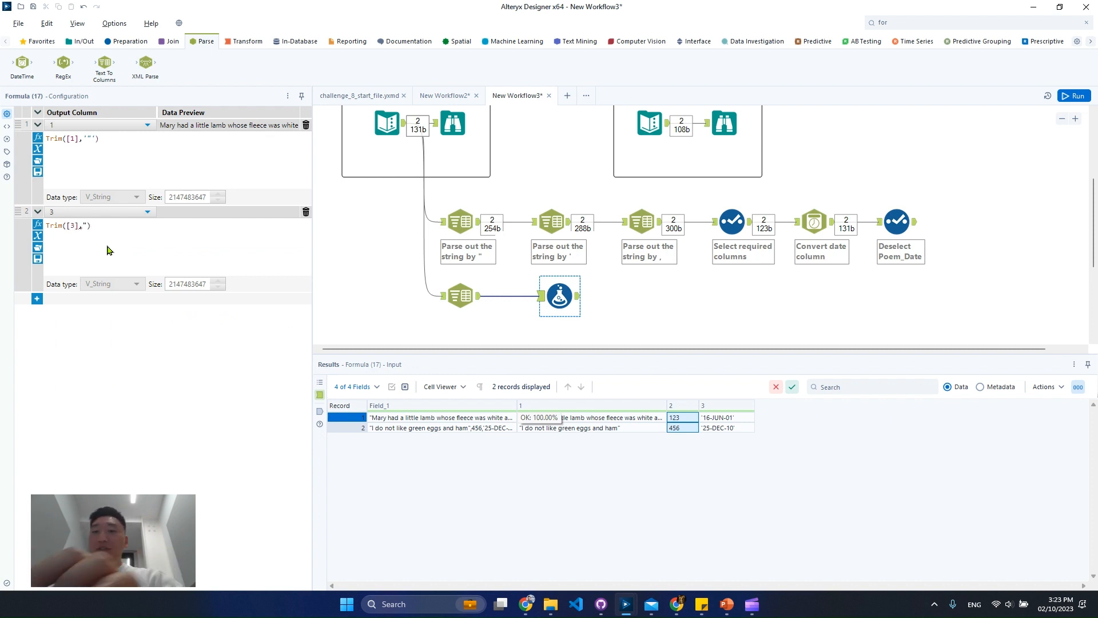
text(")
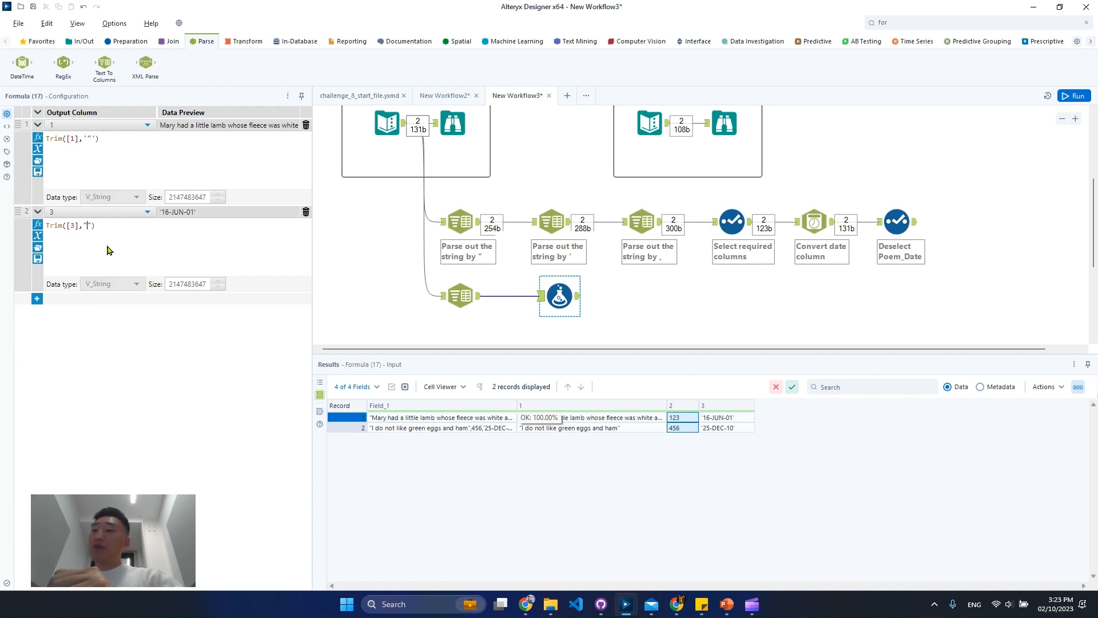
text(')
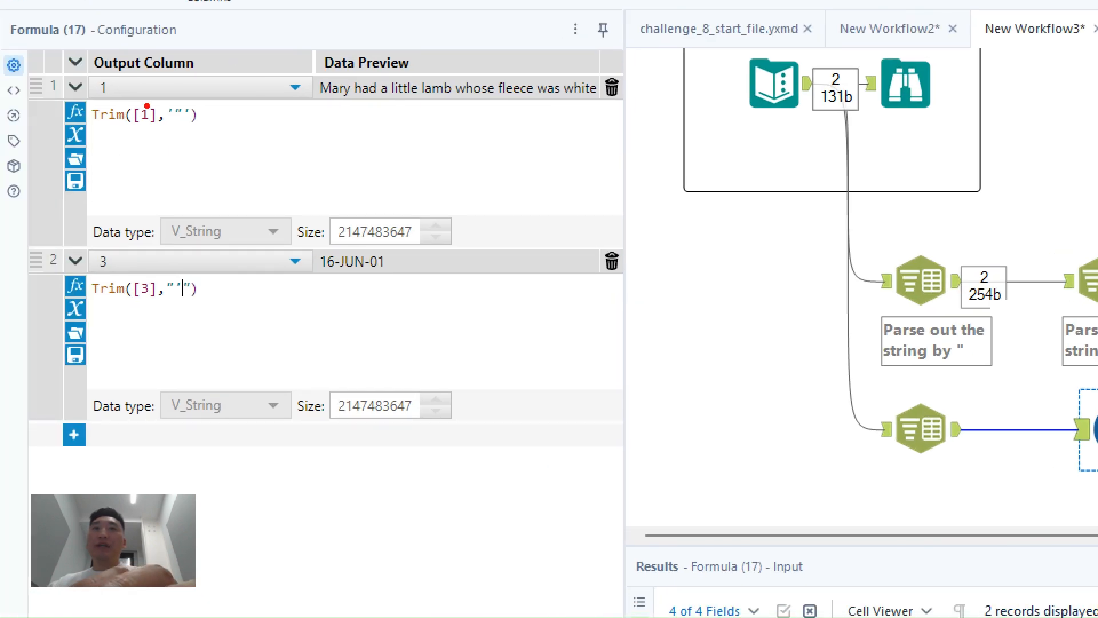
drag(144, 87, 216, 147)
drag(153, 267, 224, 326)
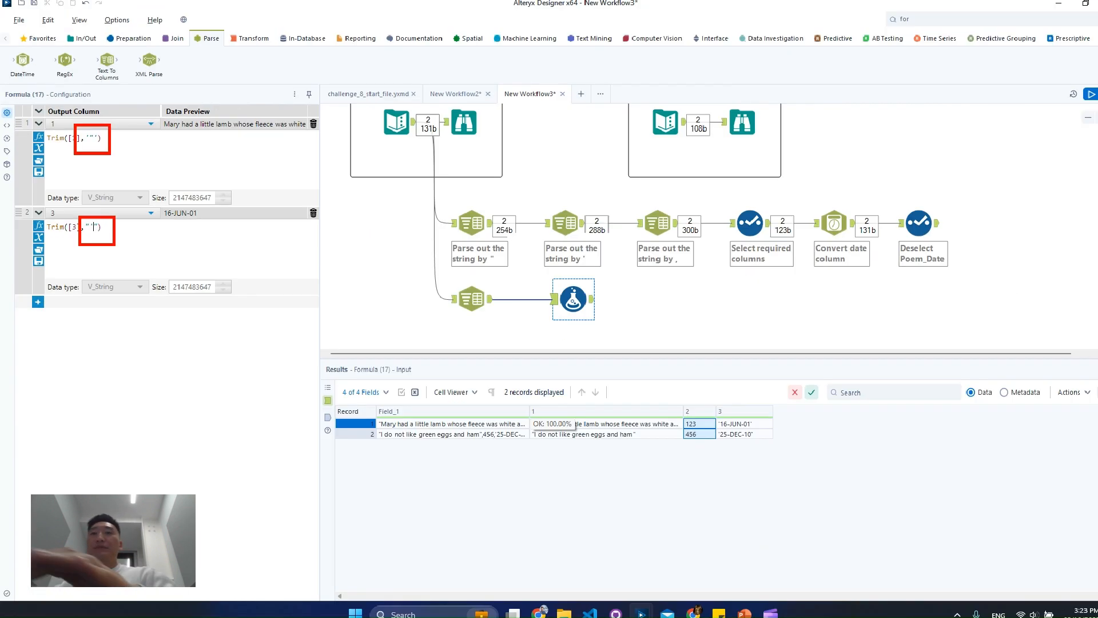
Run the workflow and examine columns 1, 2 and 3 in the Formula tool's output
click(1064, 97)
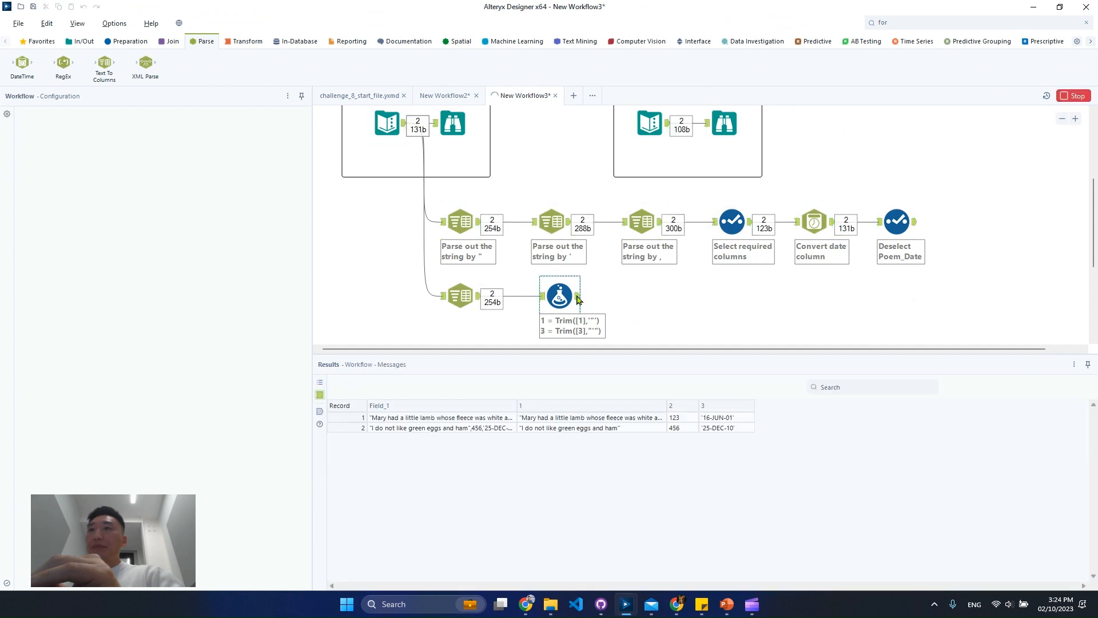
drag(619, 429, 721, 435)
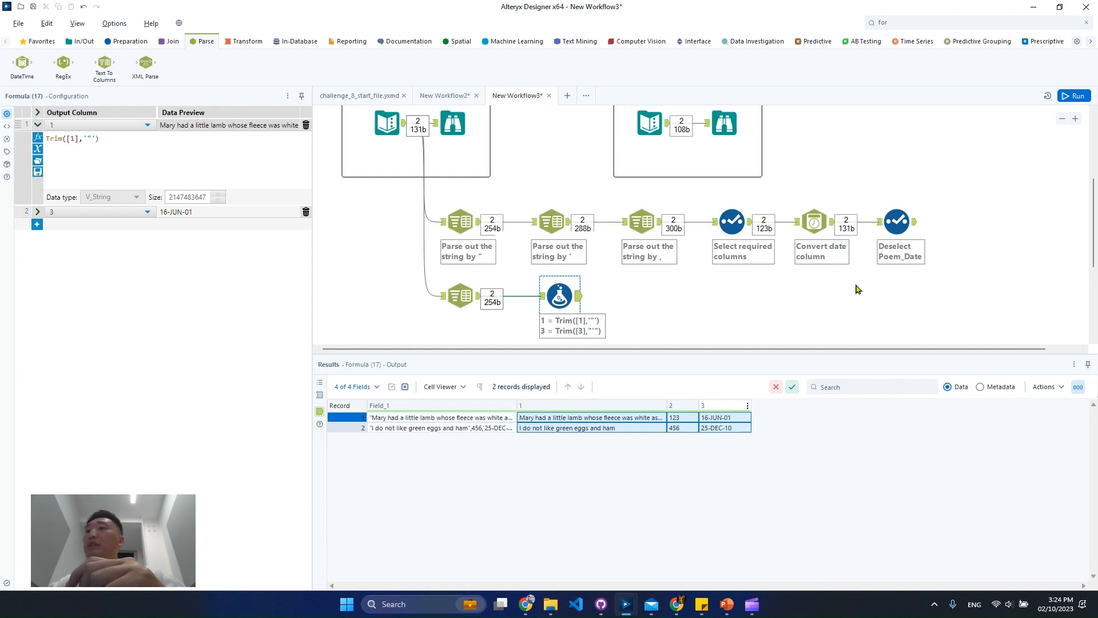
Duplicate the Select, DateTime and final Select tools from the upper branch and connect the copies after the Formula tool
drag(947, 307, 726, 290)
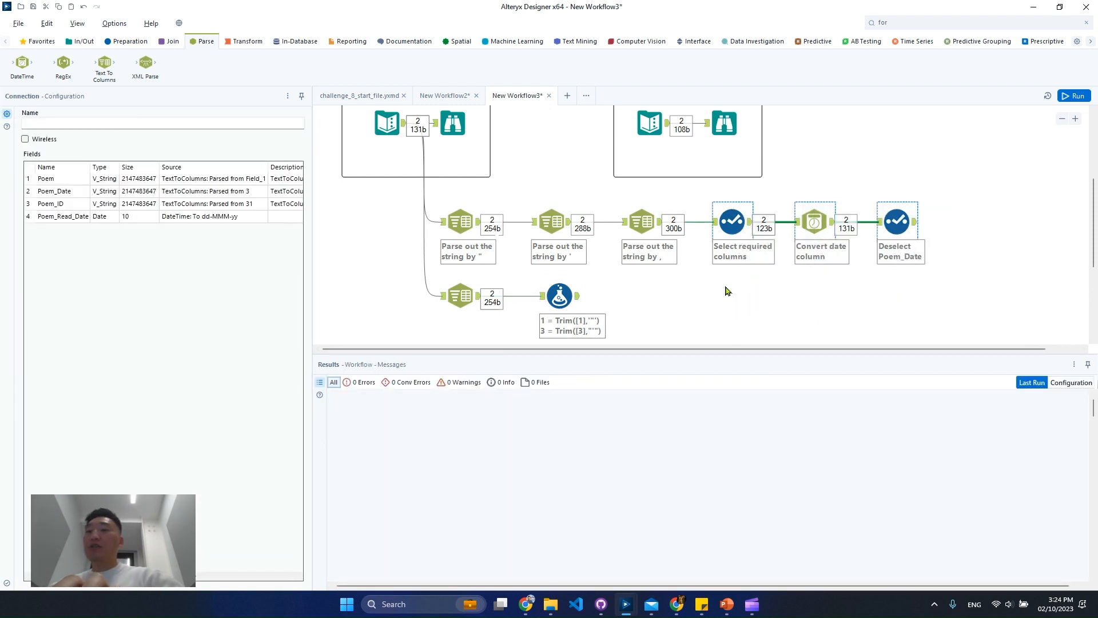
scroll(726, 291, down, 2)
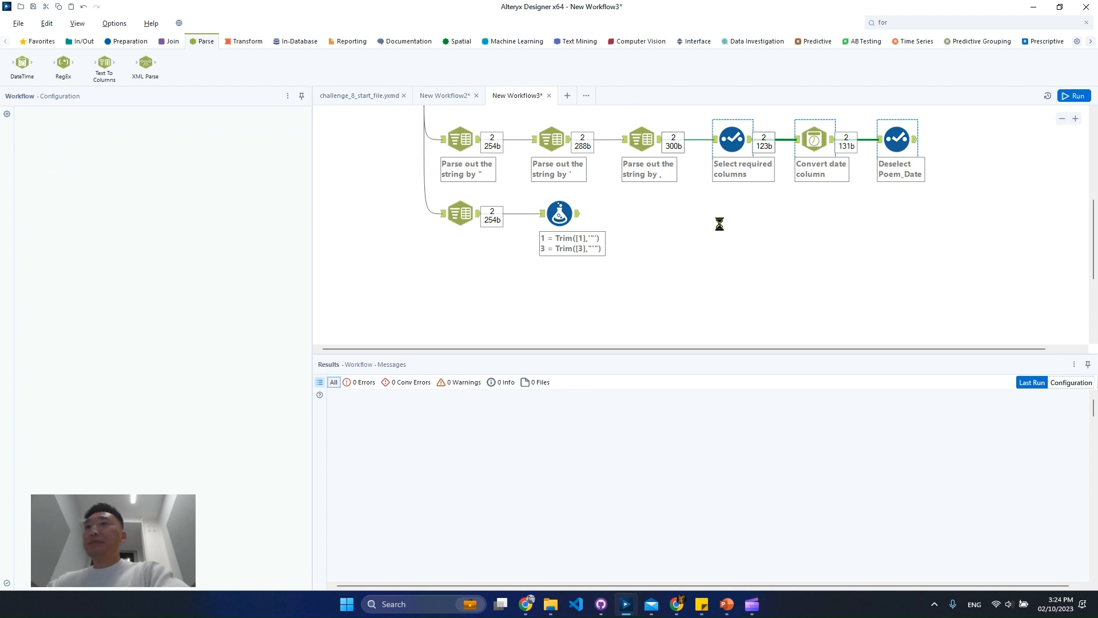
key(ctrl+v)
drag(726, 282, 650, 214)
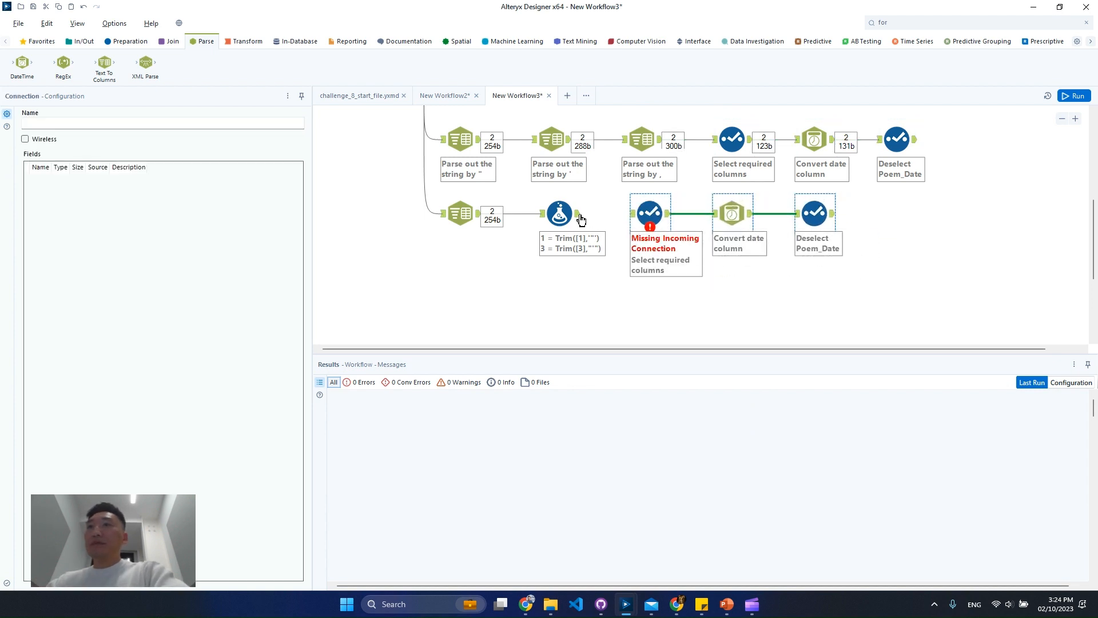
drag(578, 214, 633, 214)
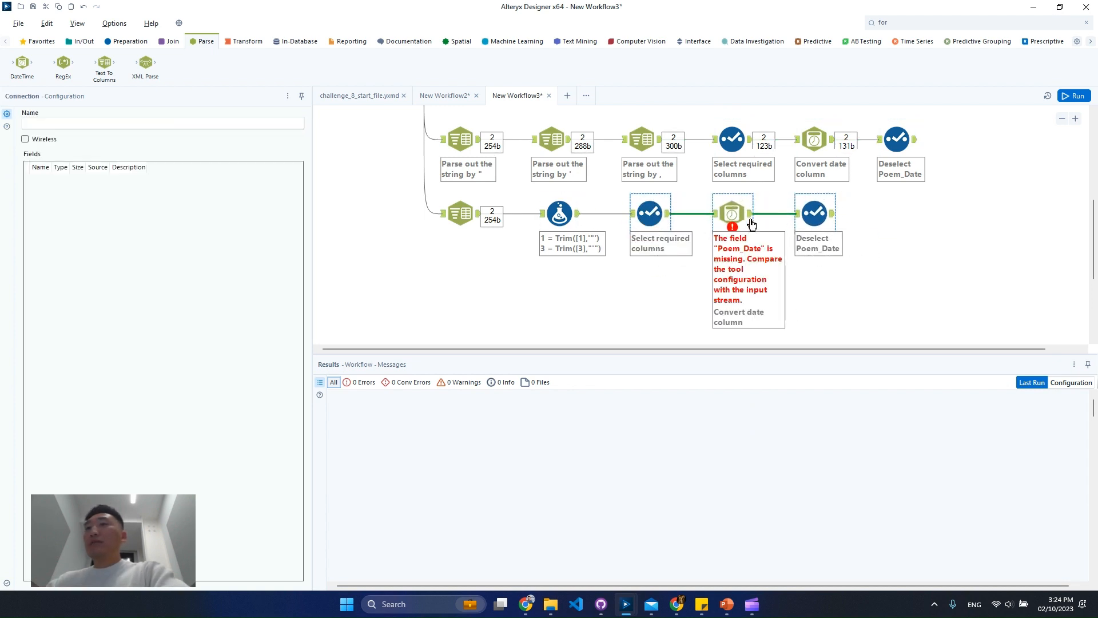
Inspect the copied DateTime tool, run the workflow, and compare the first copied Select tool's output with its input
click(732, 213)
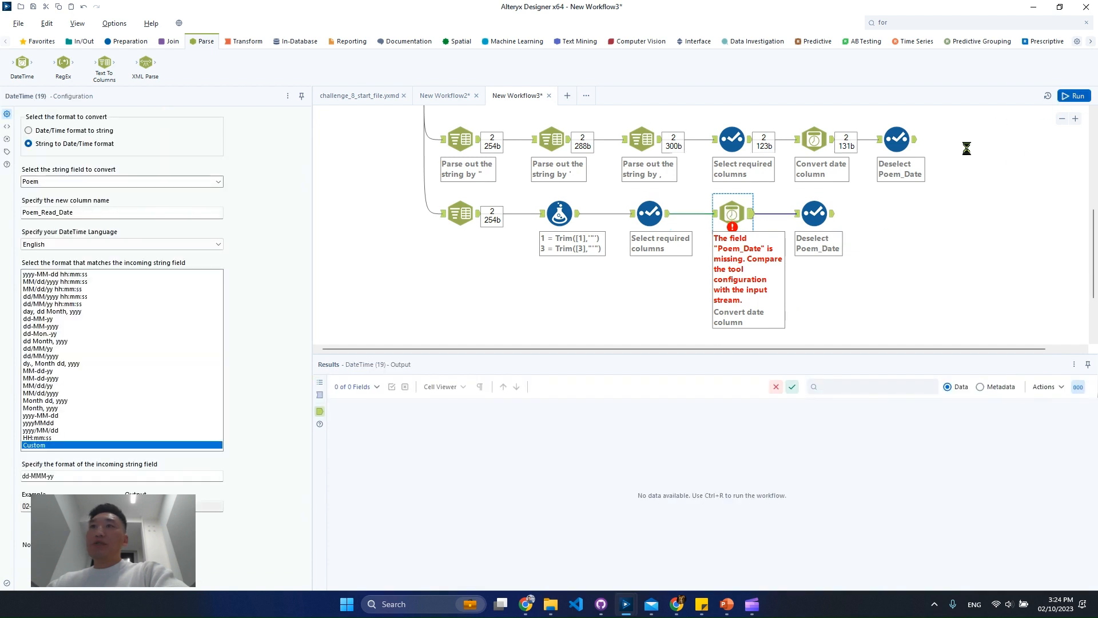
key(ctrl+r)
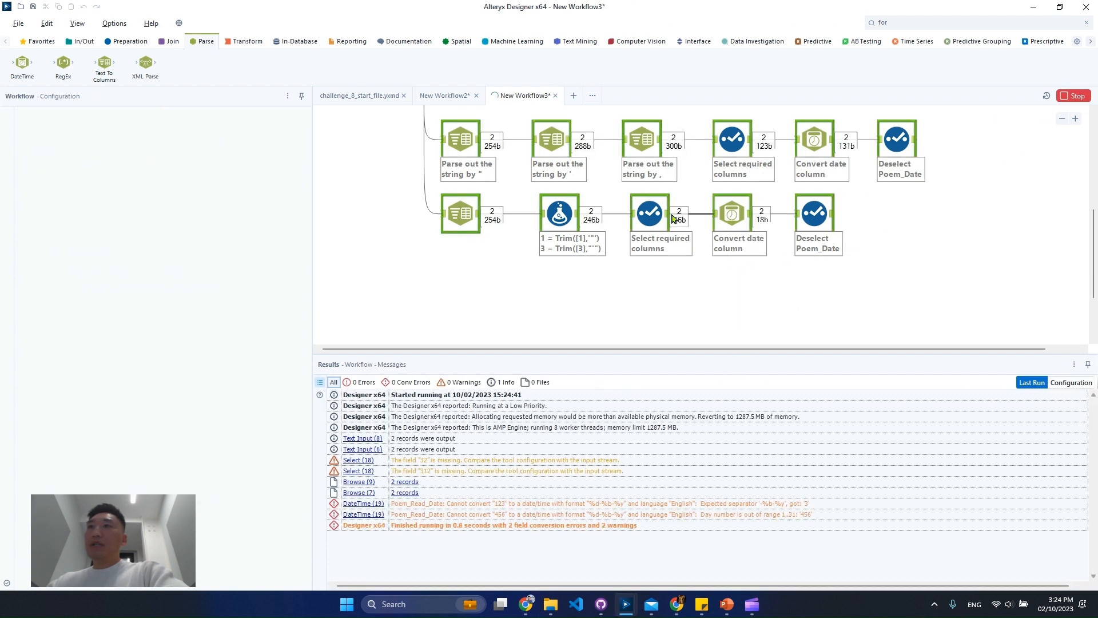
click(660, 218)
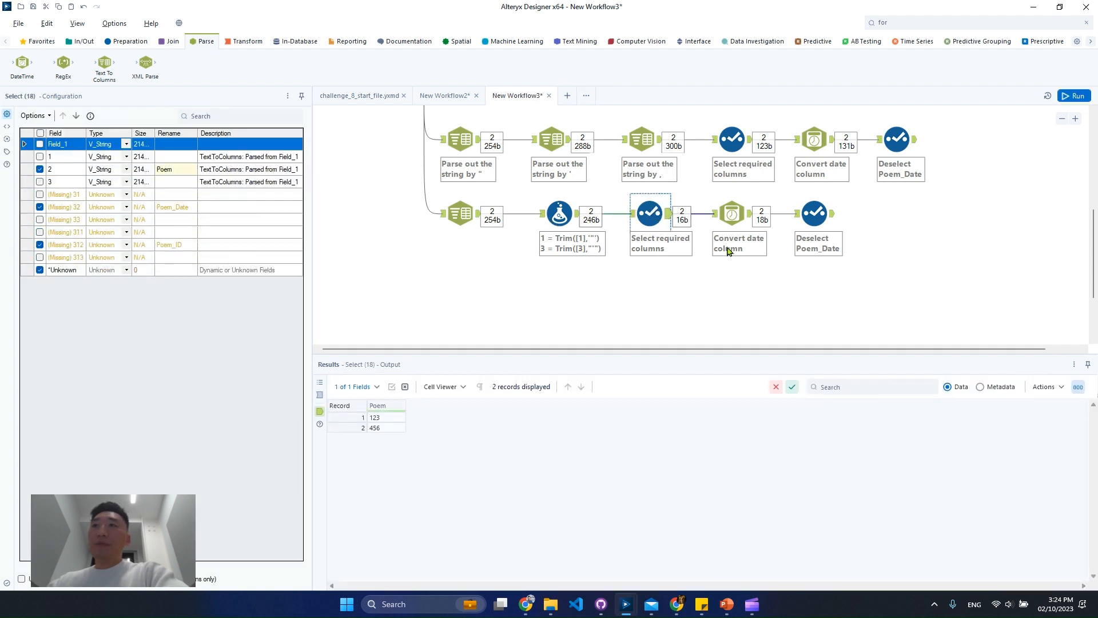
click(632, 213)
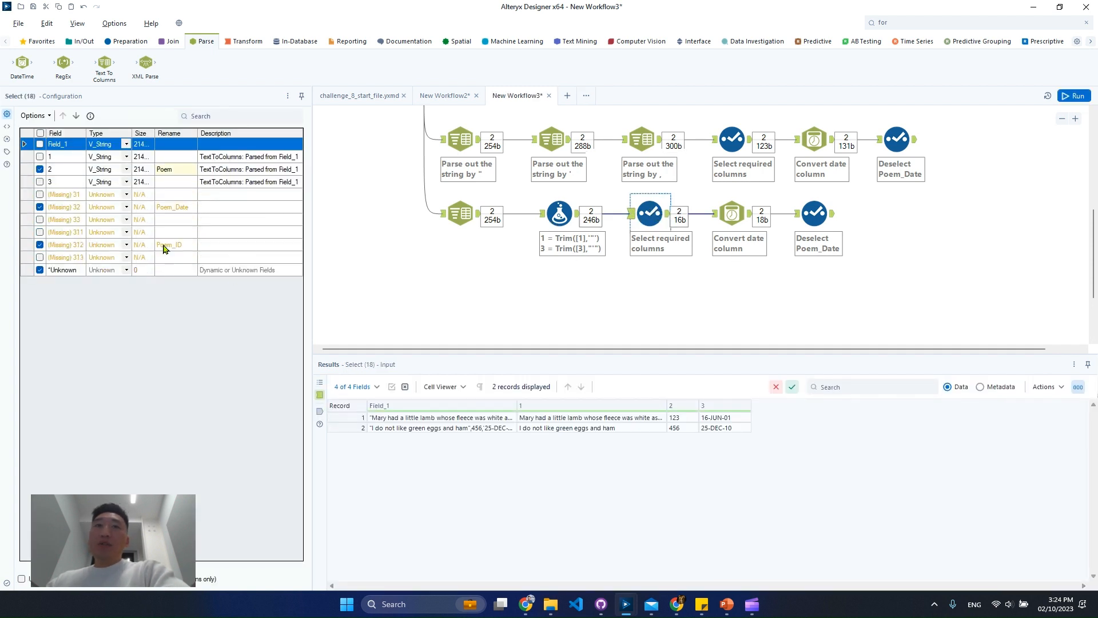
Deselect all fields in the first copied Select tool and keep only fields 1, 2 and 3
click(34, 116)
mouse_move(94, 143)
click(218, 154)
click(40, 157)
click(40, 170)
click(40, 182)
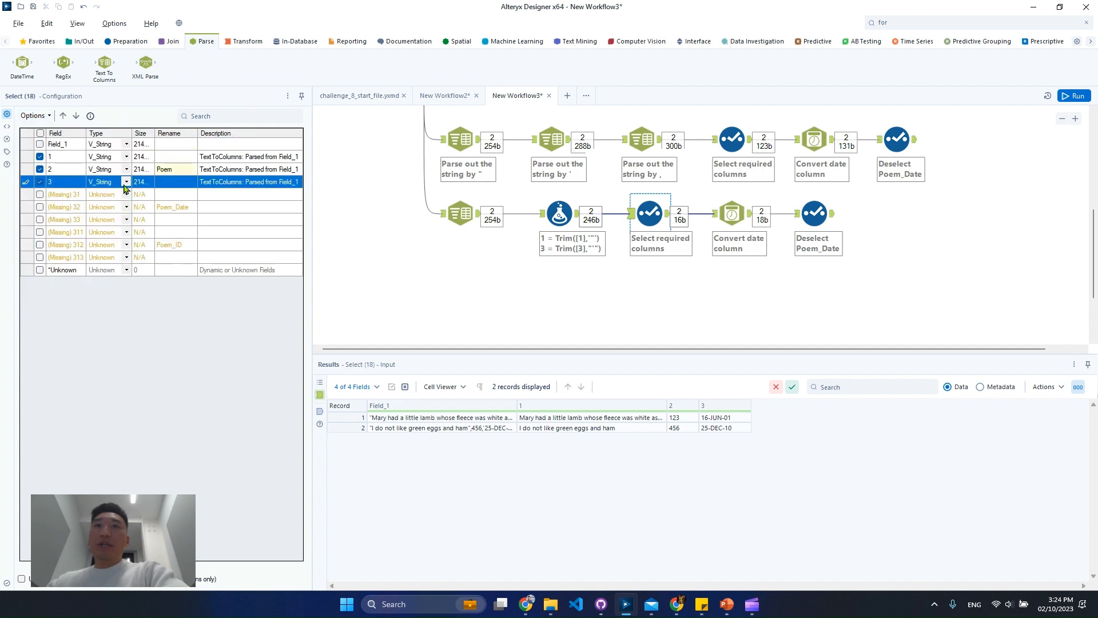
Rename fields 1, 2 and 3 in the second branch's first Select tool as Poem, Poem_ID and Poem_Date
click(175, 170)
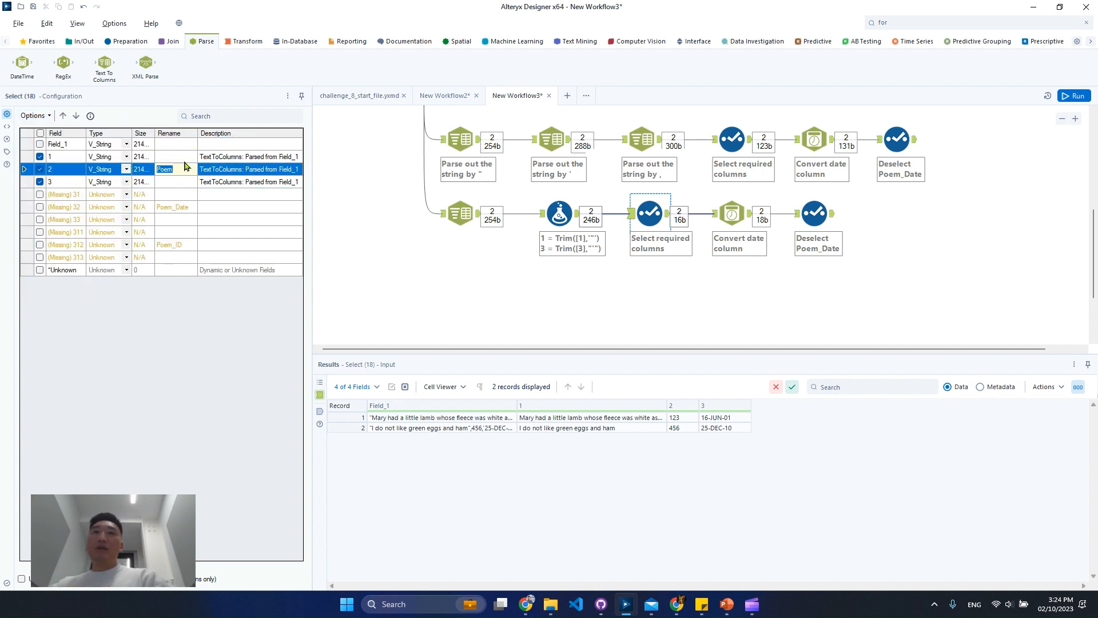
click(184, 158)
key(ctrl+v)
key(ctrl+z)
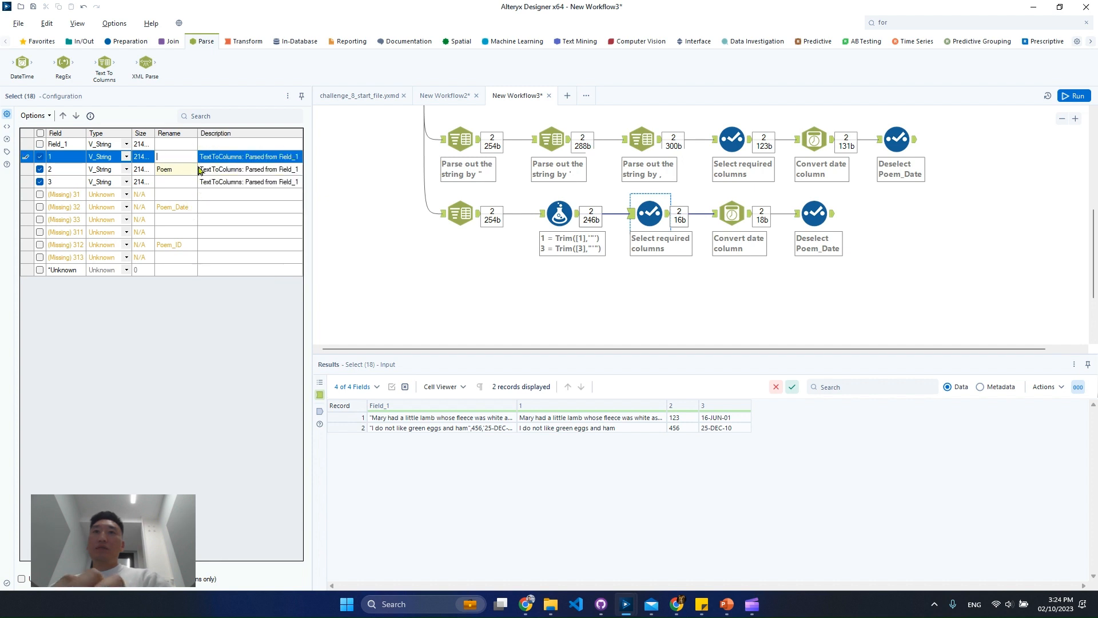
text(Poem)
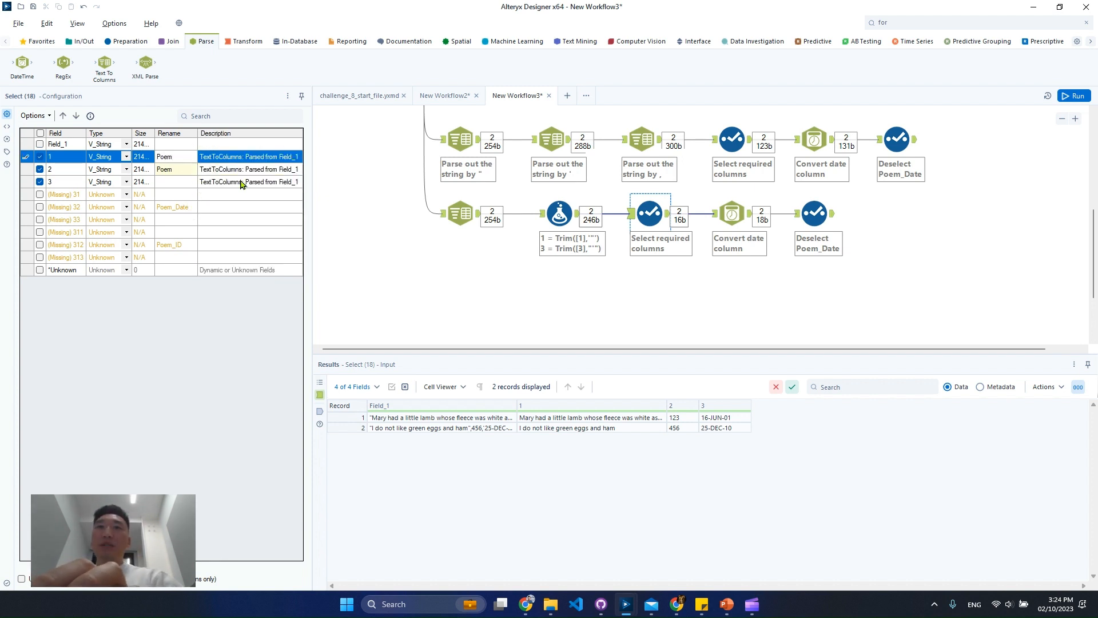
click(177, 171)
text(P)
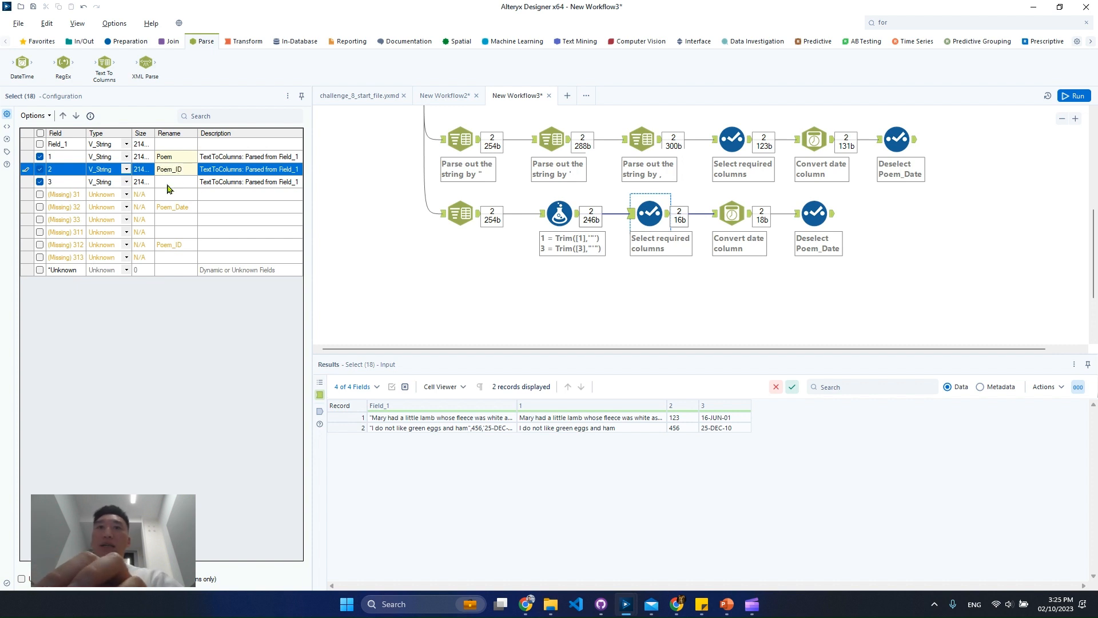
click(167, 183)
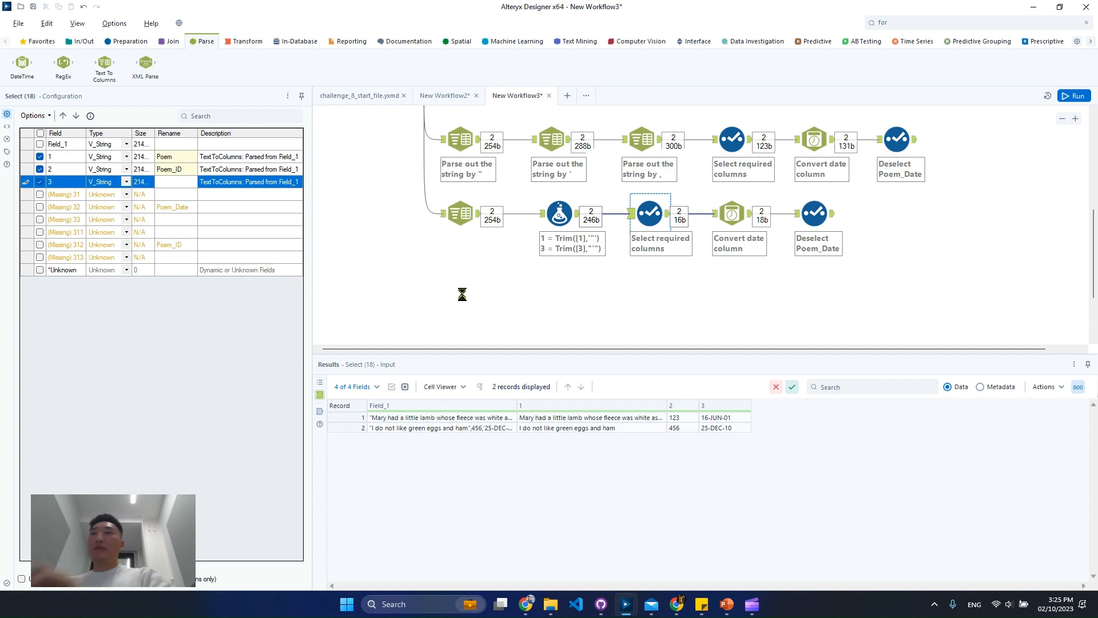
Run the workflow, set the copied DateTime tool to convert Poem_Date, and rerun to check its output
key(ctrl+r)
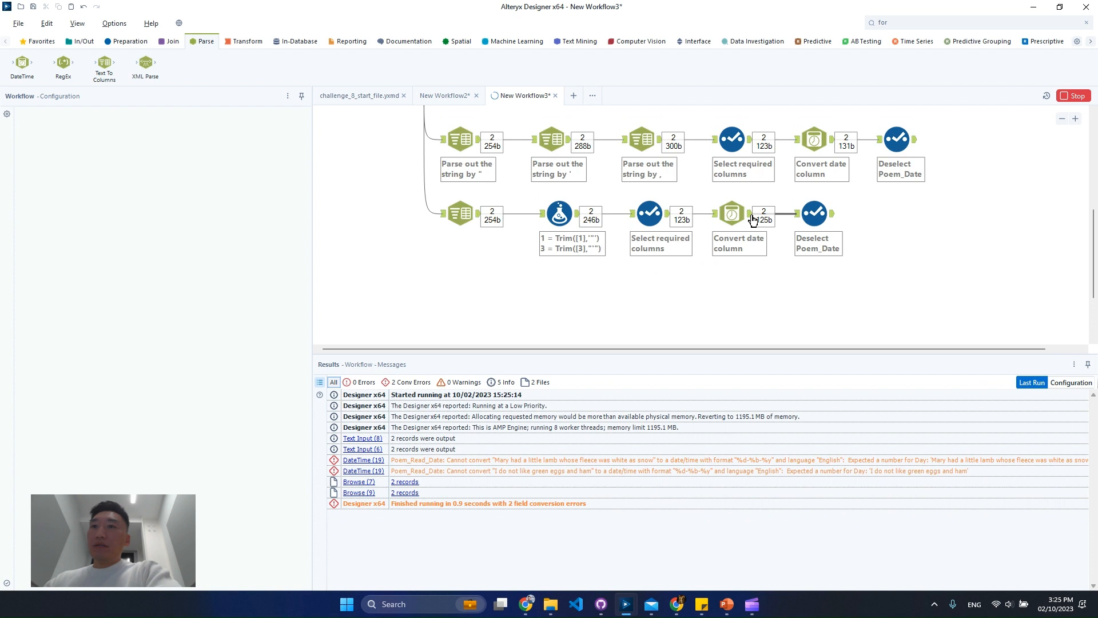
click(753, 220)
click(741, 214)
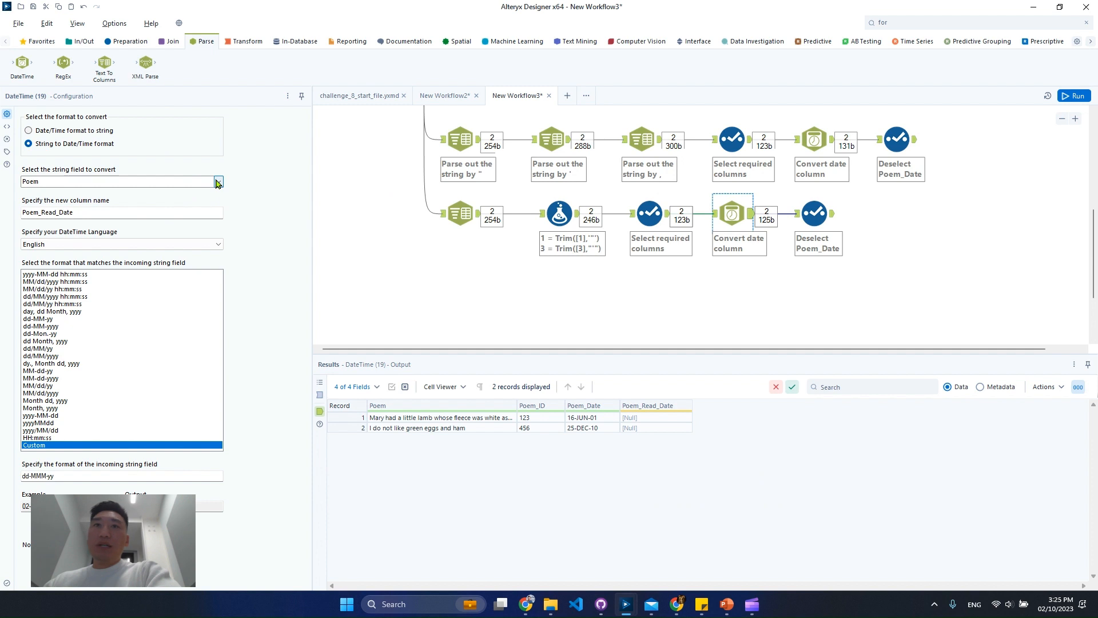
click(218, 182)
click(203, 209)
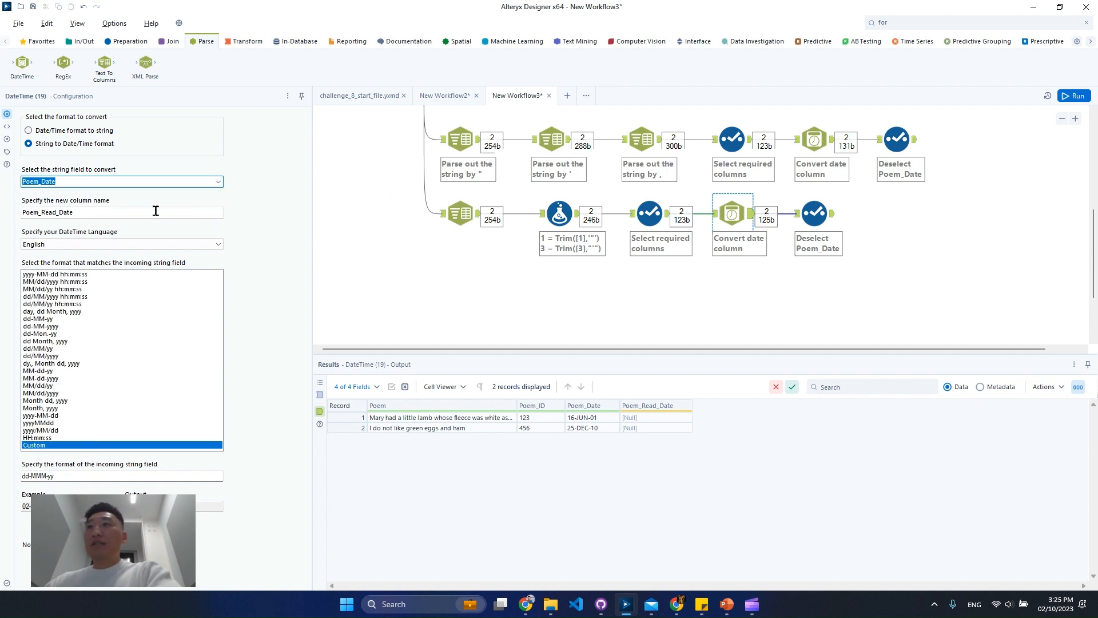
click(829, 212)
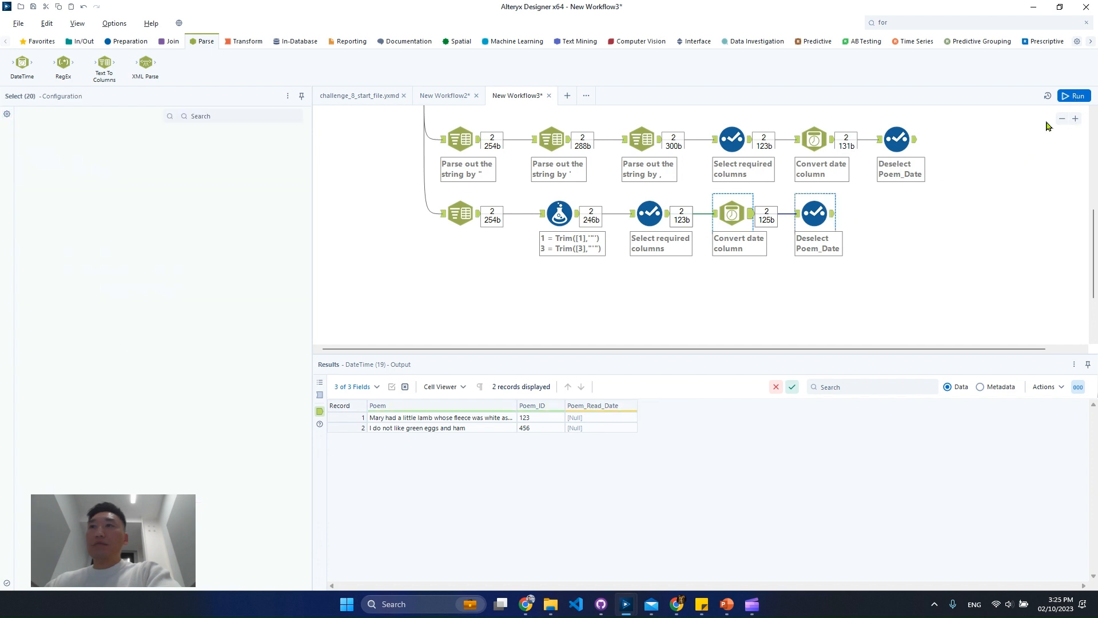
key(ctrl+r)
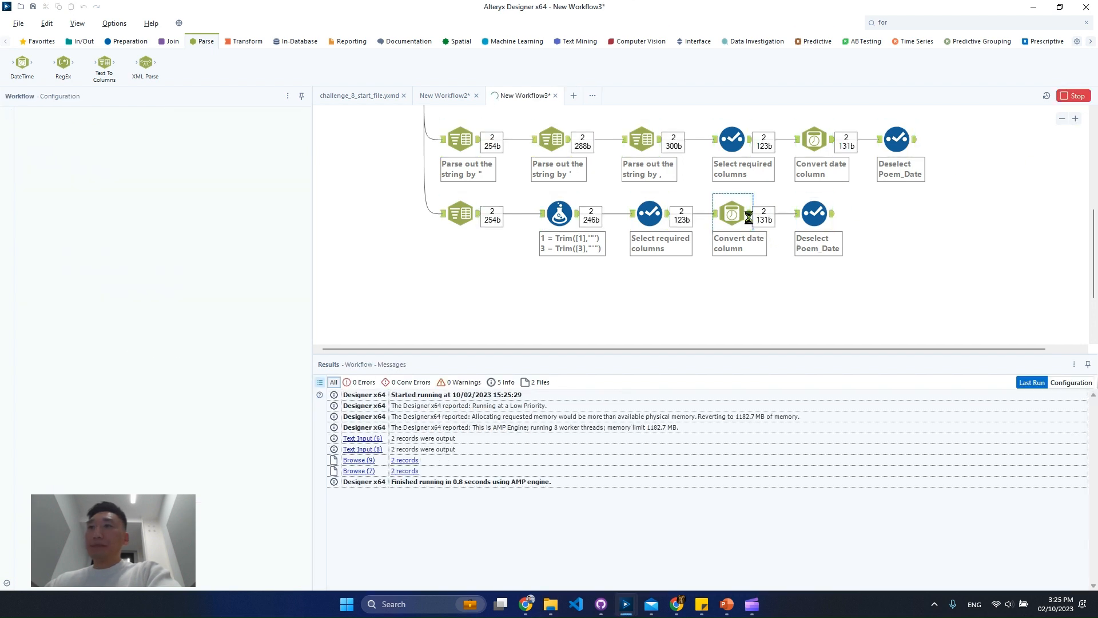
click(751, 220)
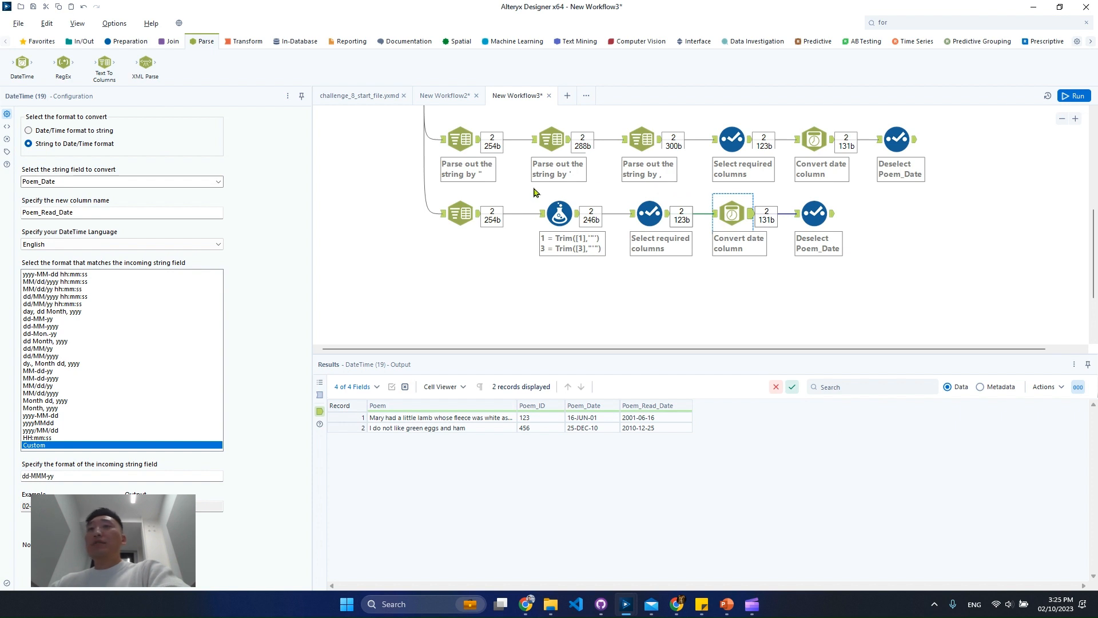
Add a RegEx tool below the second branch and connect it to the original input data
click(460, 213)
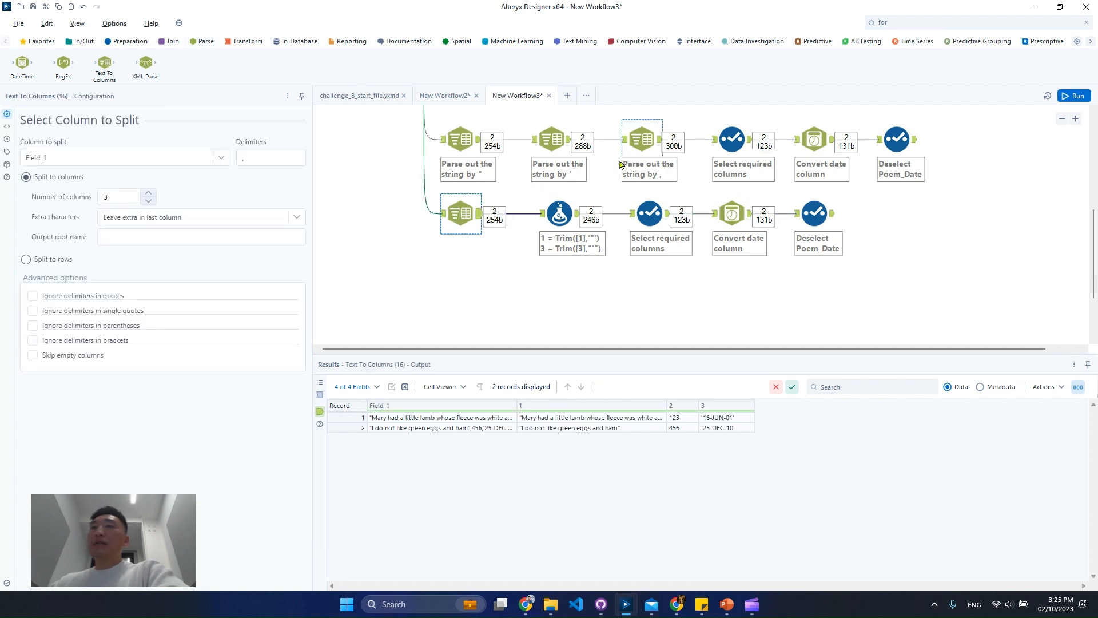
click(903, 21)
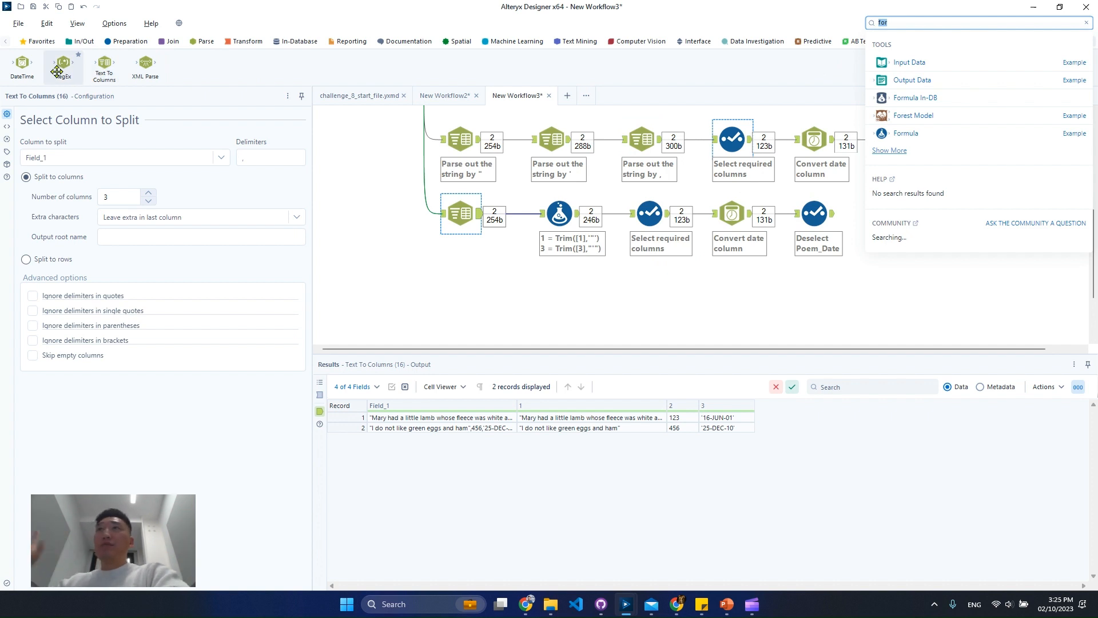
drag(56, 71, 461, 288)
scroll(515, 309, up, 4)
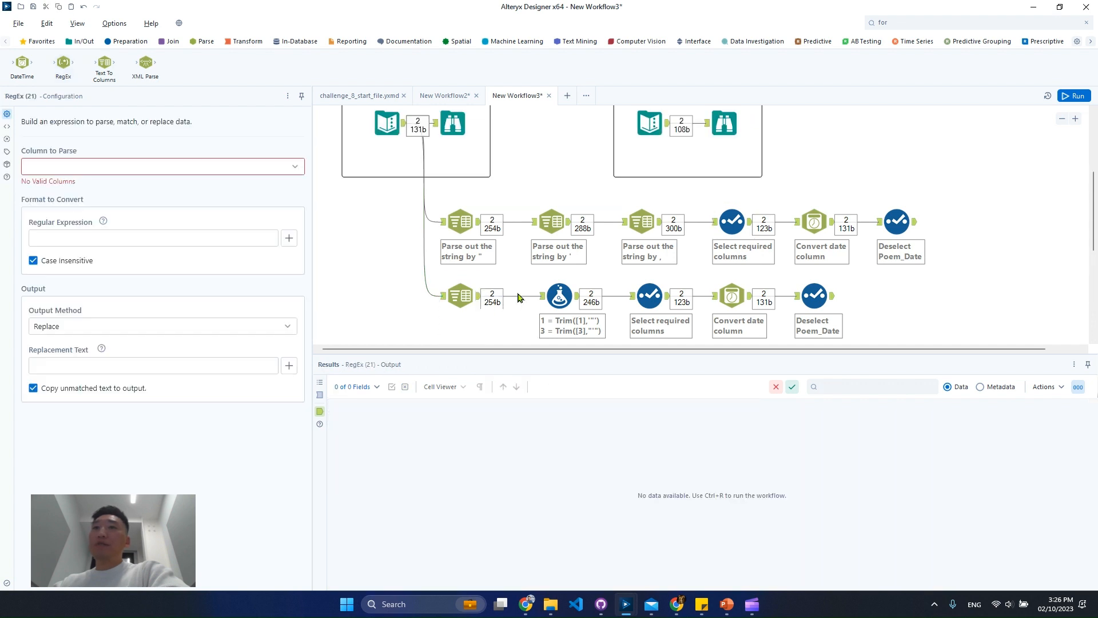
scroll(480, 313, down, 4)
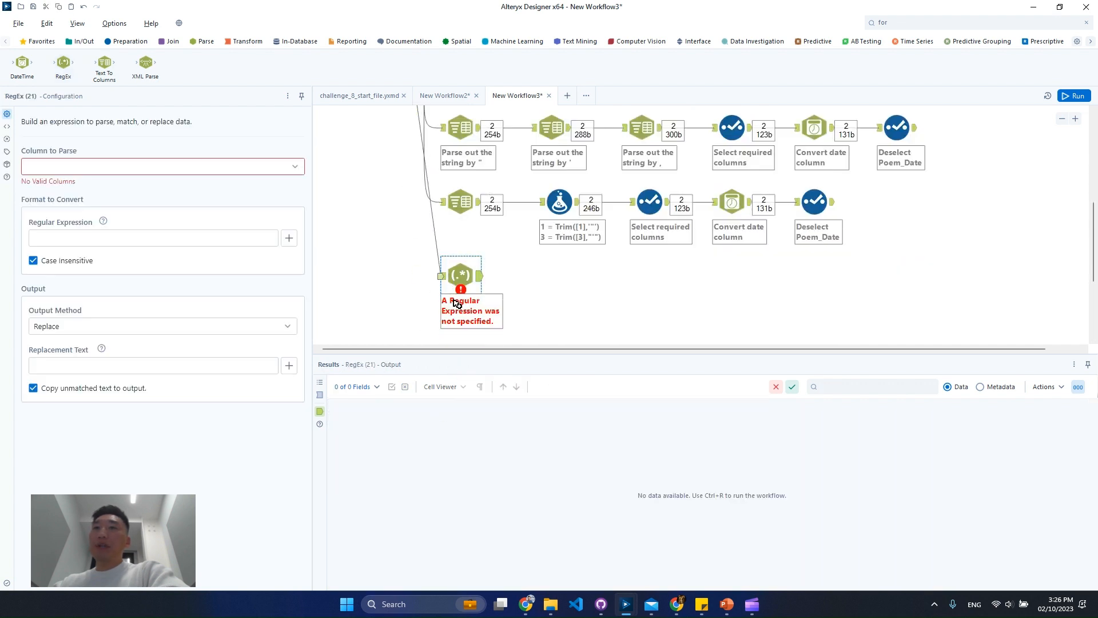
click(461, 279)
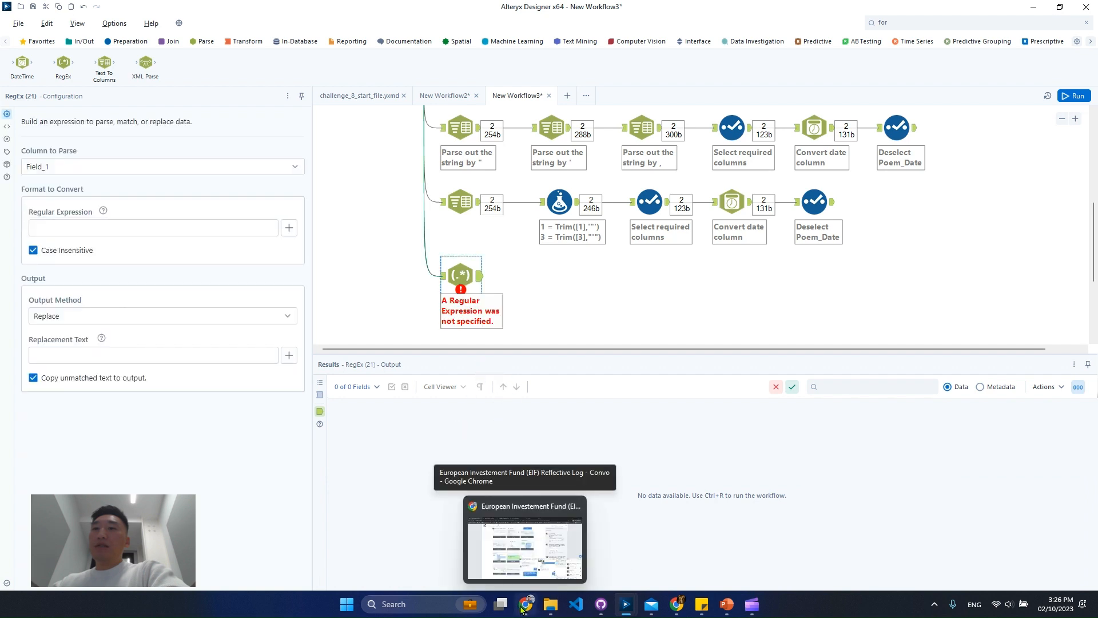
Switch to Chrome and open regex101.com in a new tab
click(521, 607)
key(ctrl+t)
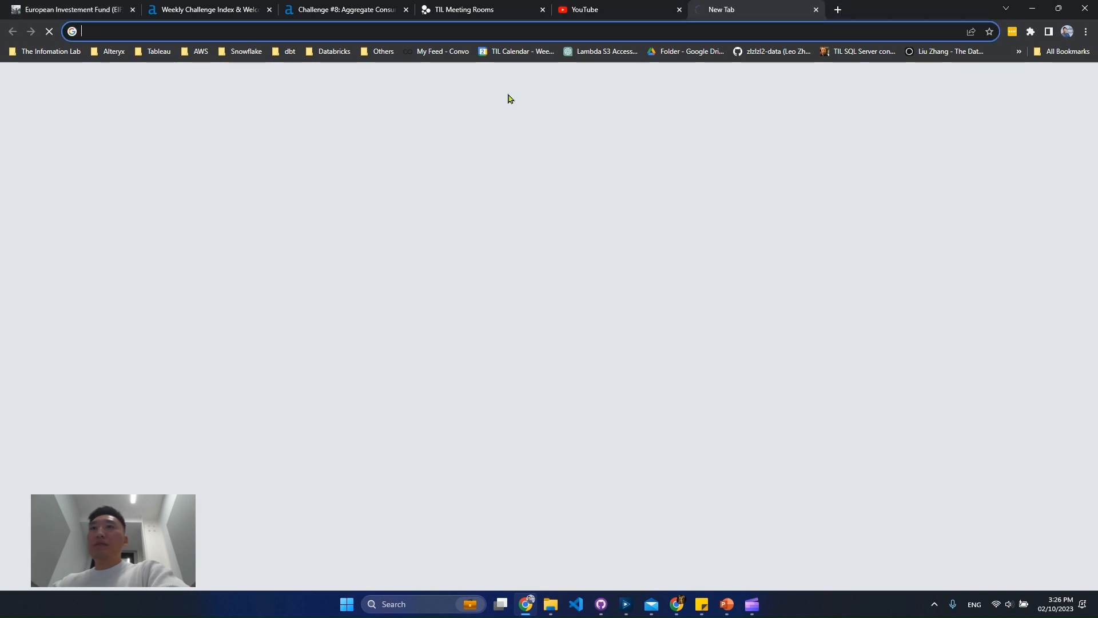
text(regex101.com)
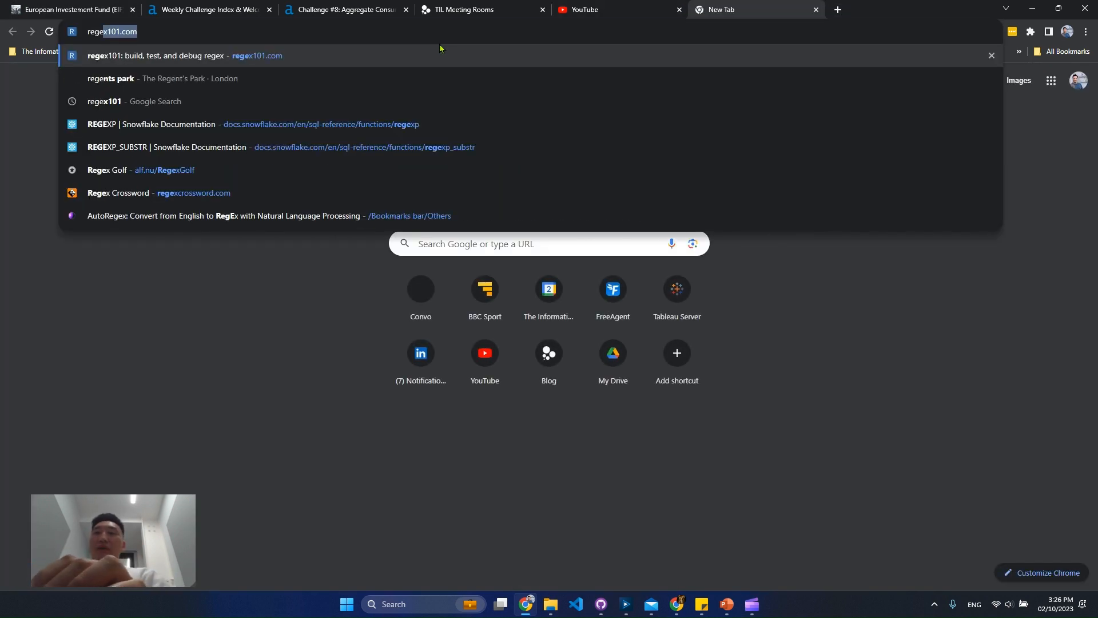
key(Return)
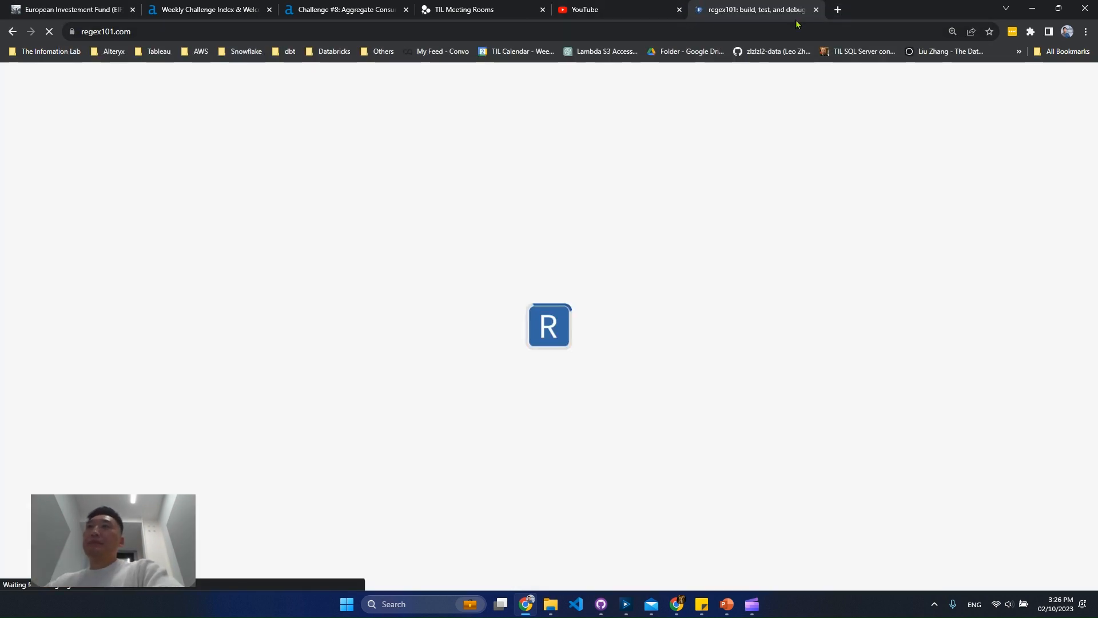
Switch back to Alteryx Designer and copy the two Field_1 records without headers from the RegEx tool's input
key(alt+Tab)
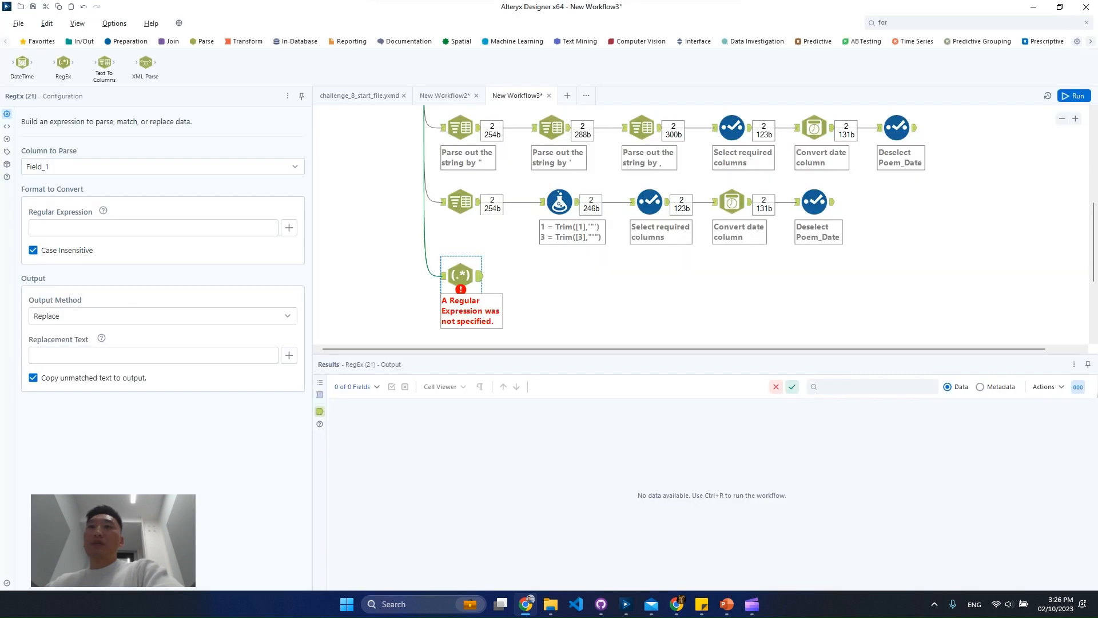
click(443, 276)
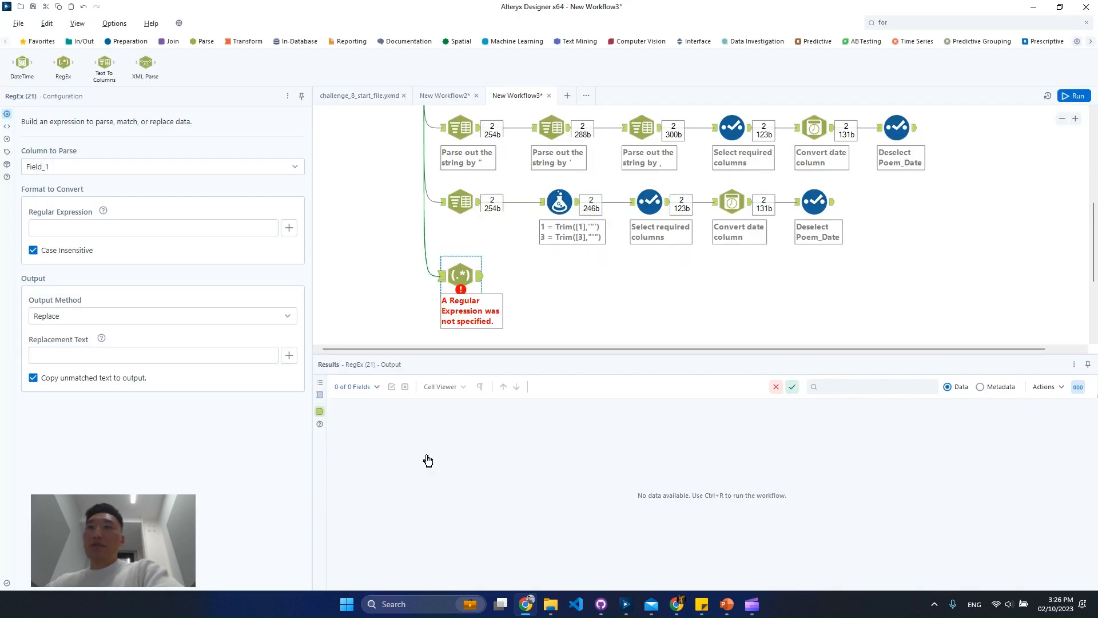
right_click(413, 433)
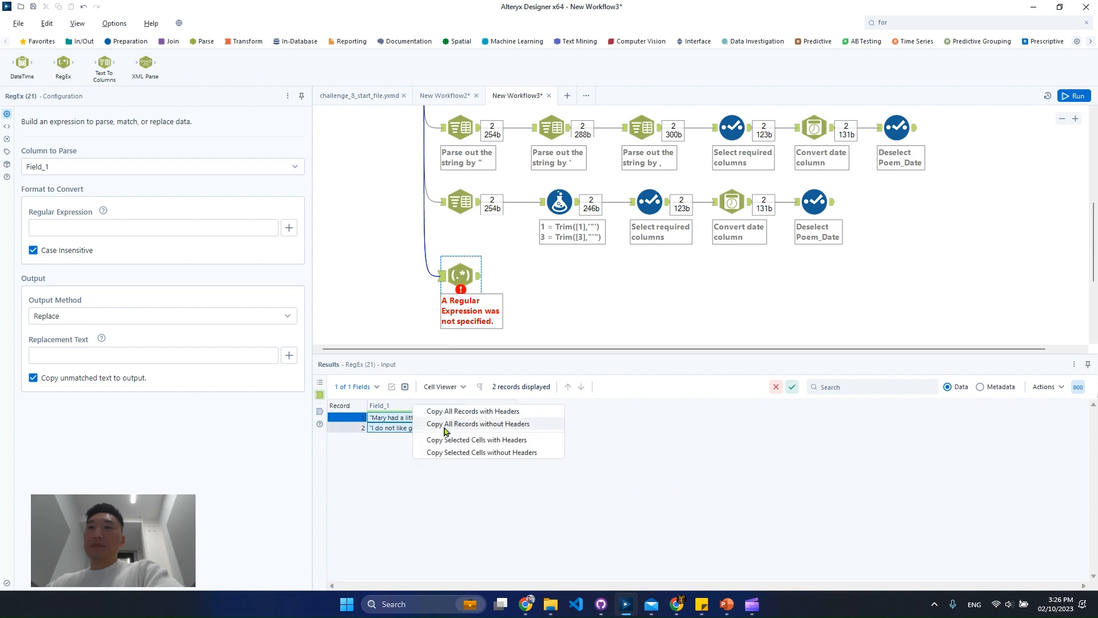
click(461, 451)
key(alt+Tab)
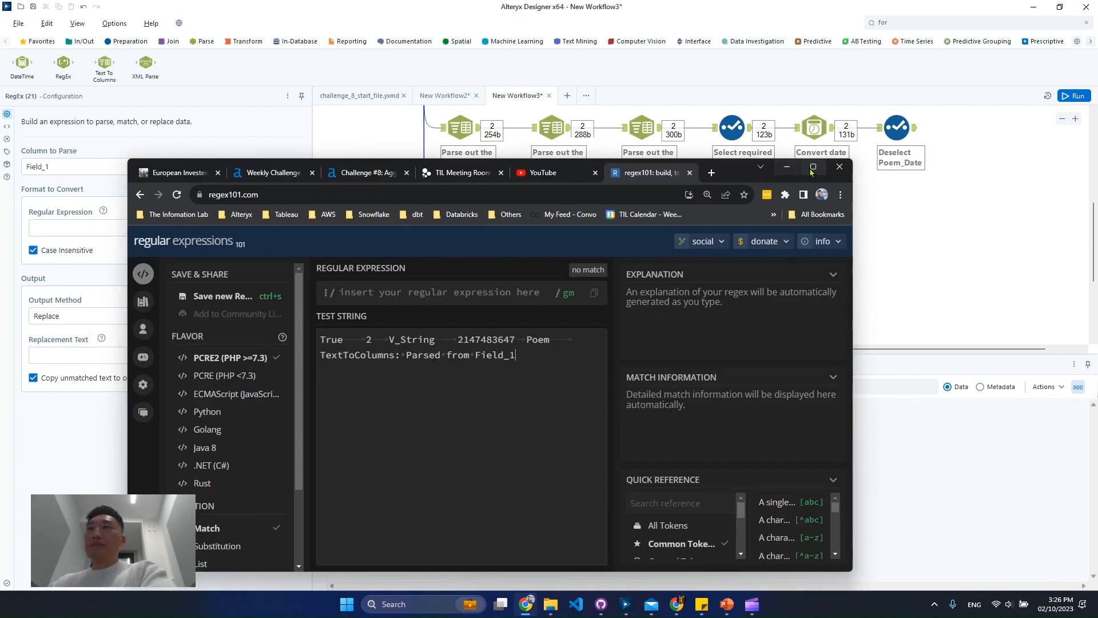
click(812, 170)
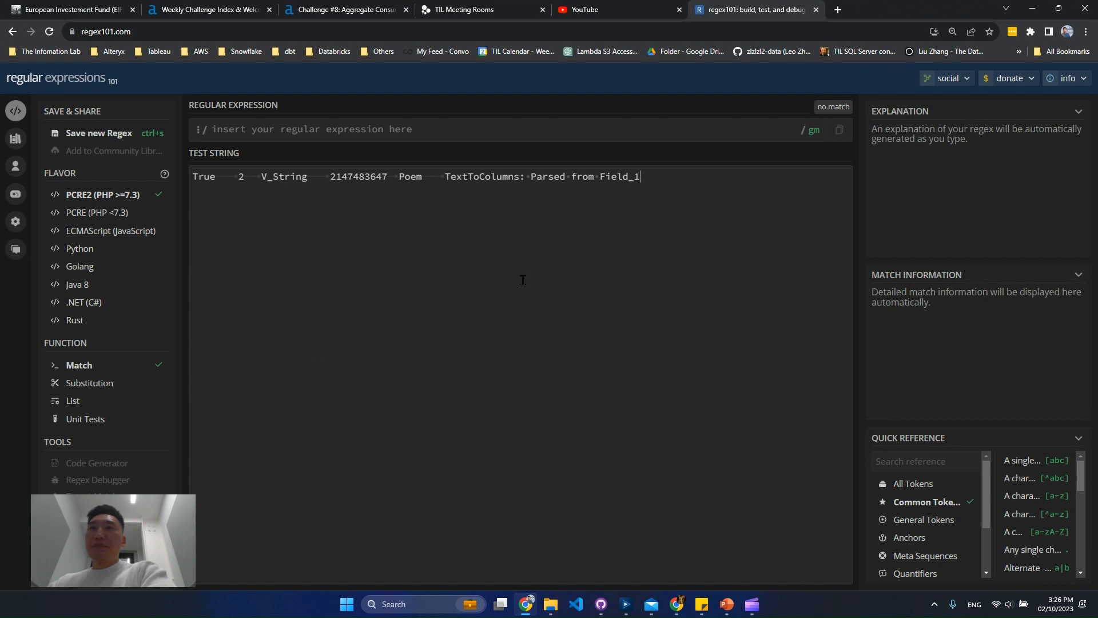
click(1033, 10)
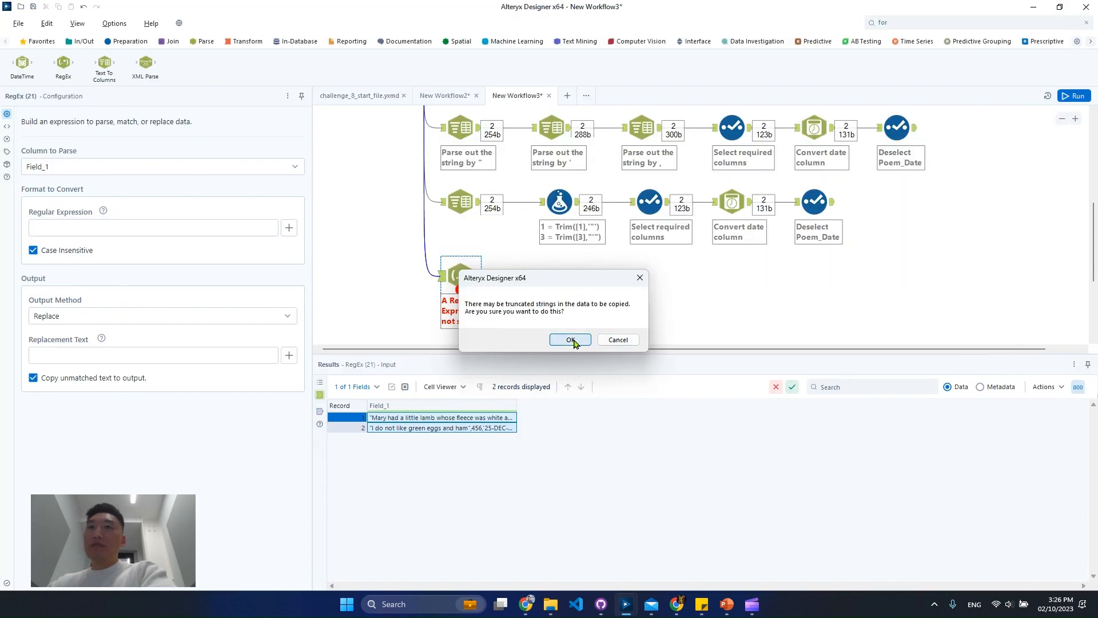
click(570, 340)
Copy the selected Field_1 records again without headers and replace the regex101 test string with them
right_click(442, 422)
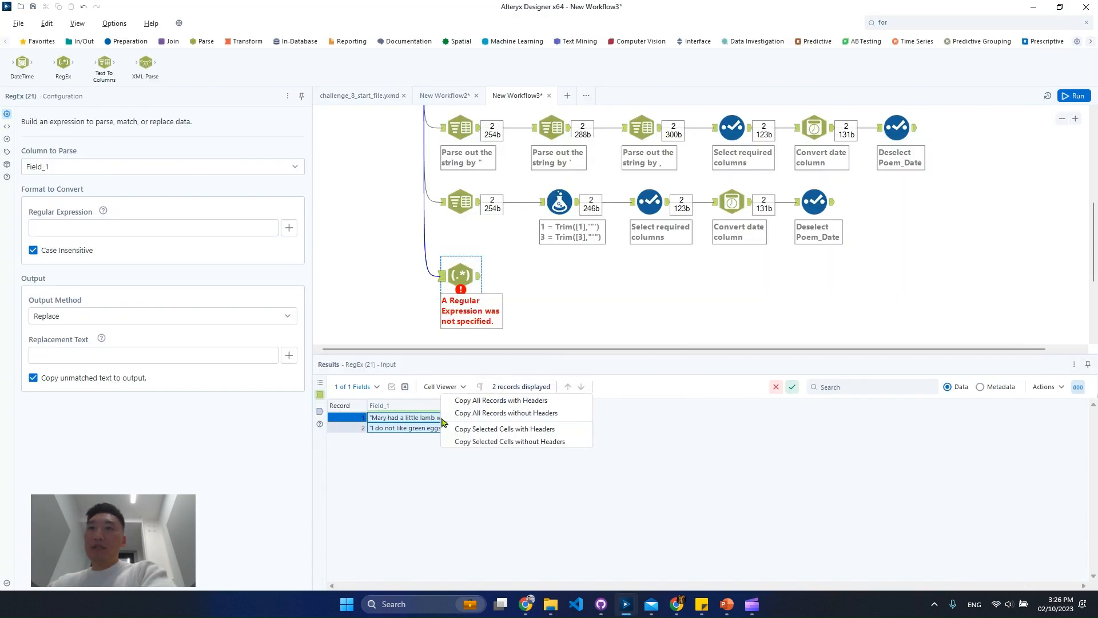
click(484, 445)
click(557, 343)
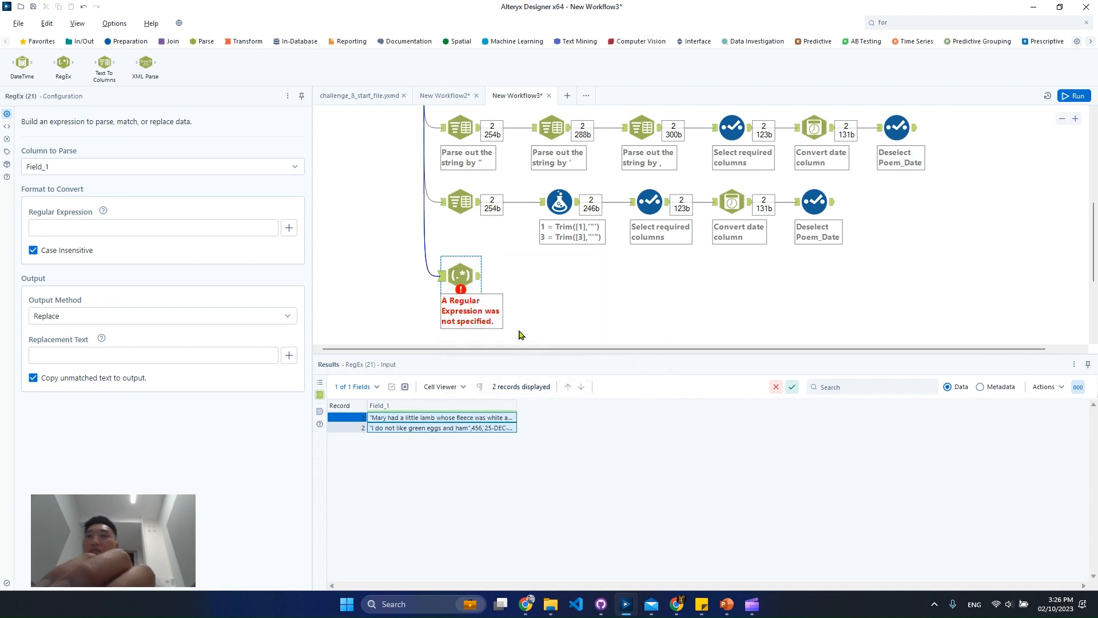
key(alt+Tab)
key(ctrl+a)
key(ctrl+v)
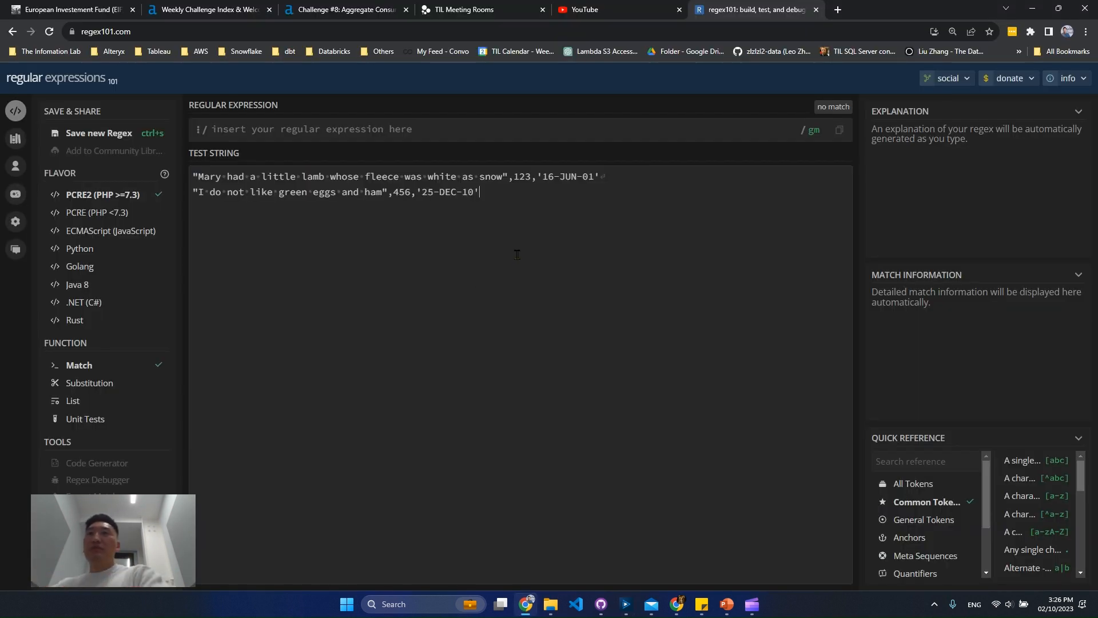
Enter the regular expression ".*" including its double quotes to match the quoted poem text
click(629, 133)
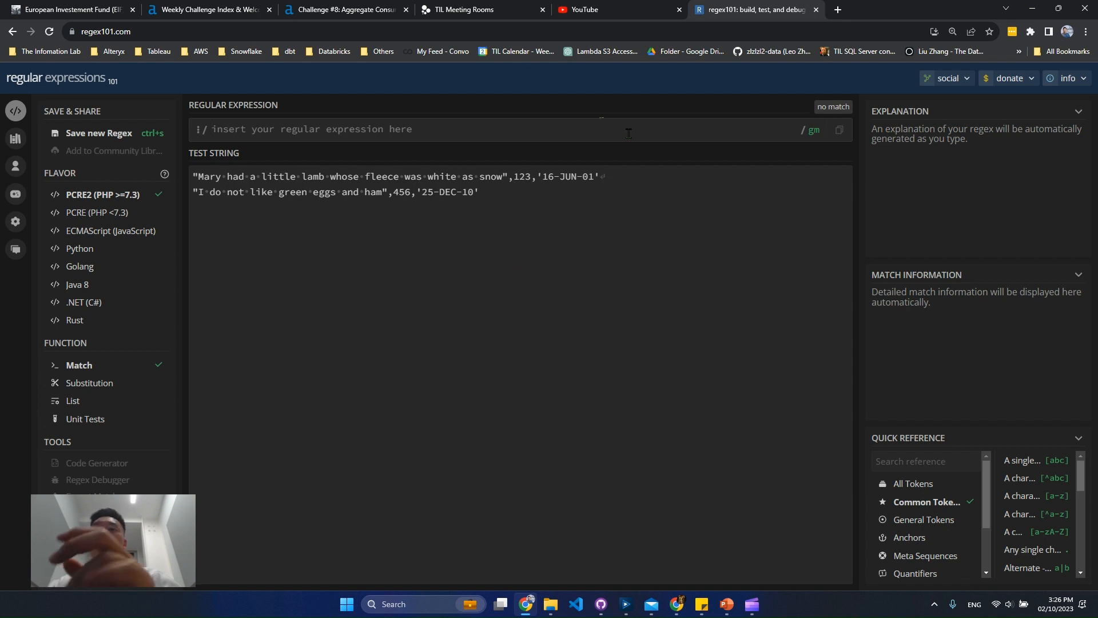
text(")
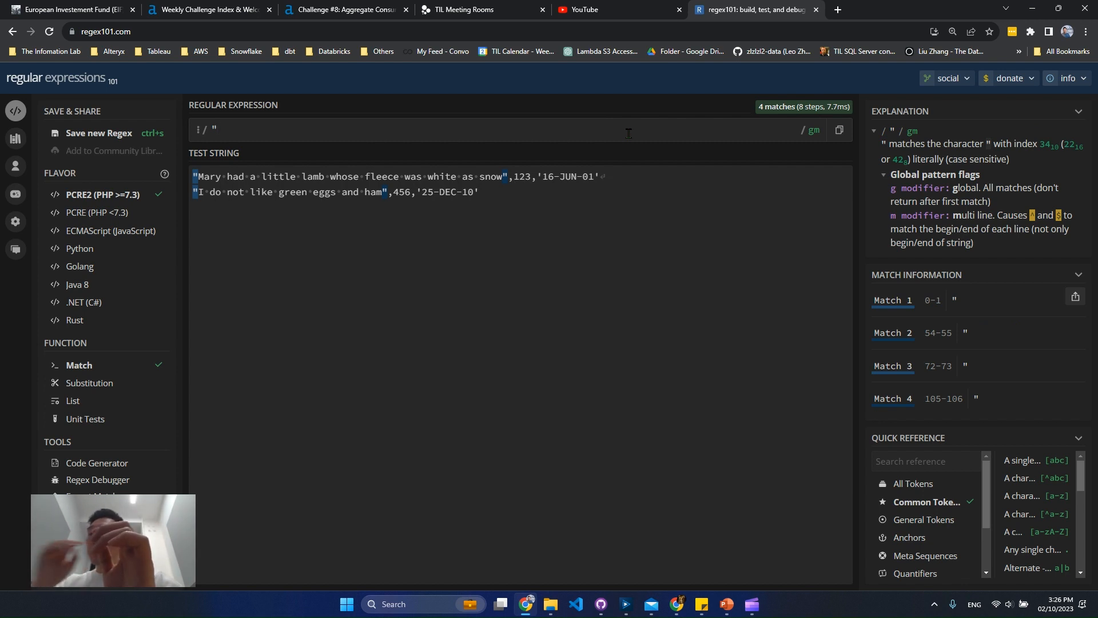
text(.*)
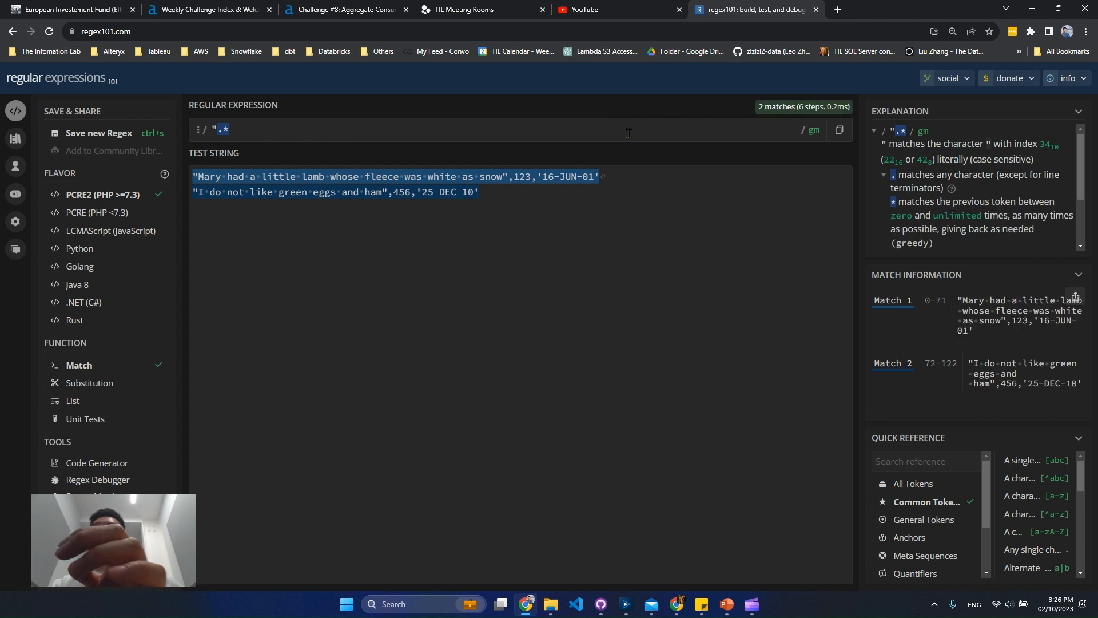
text(")
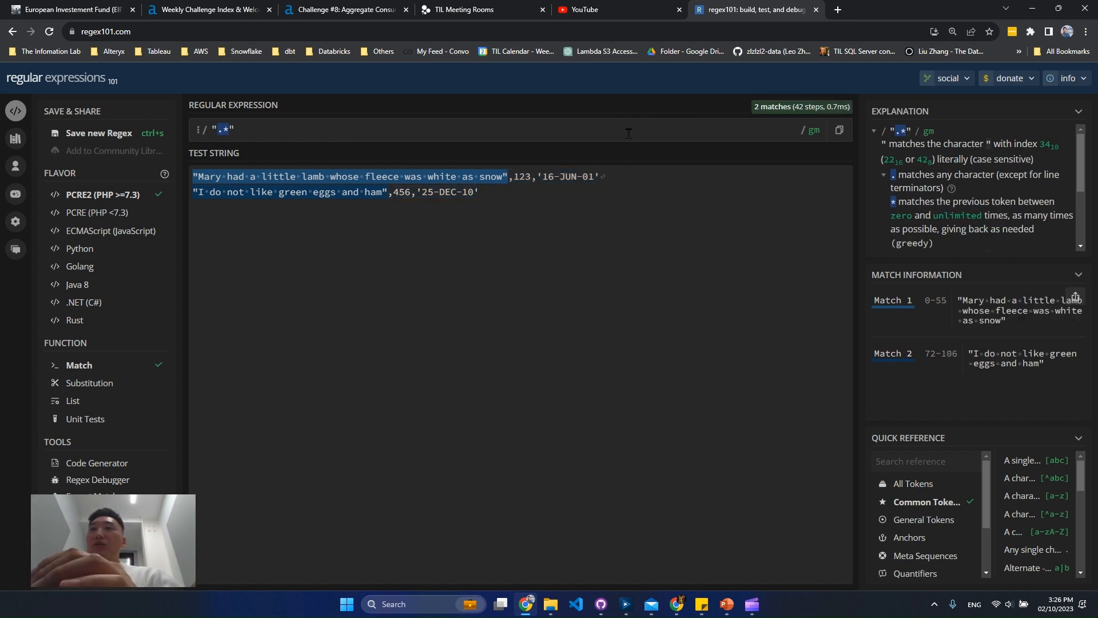
text(,)
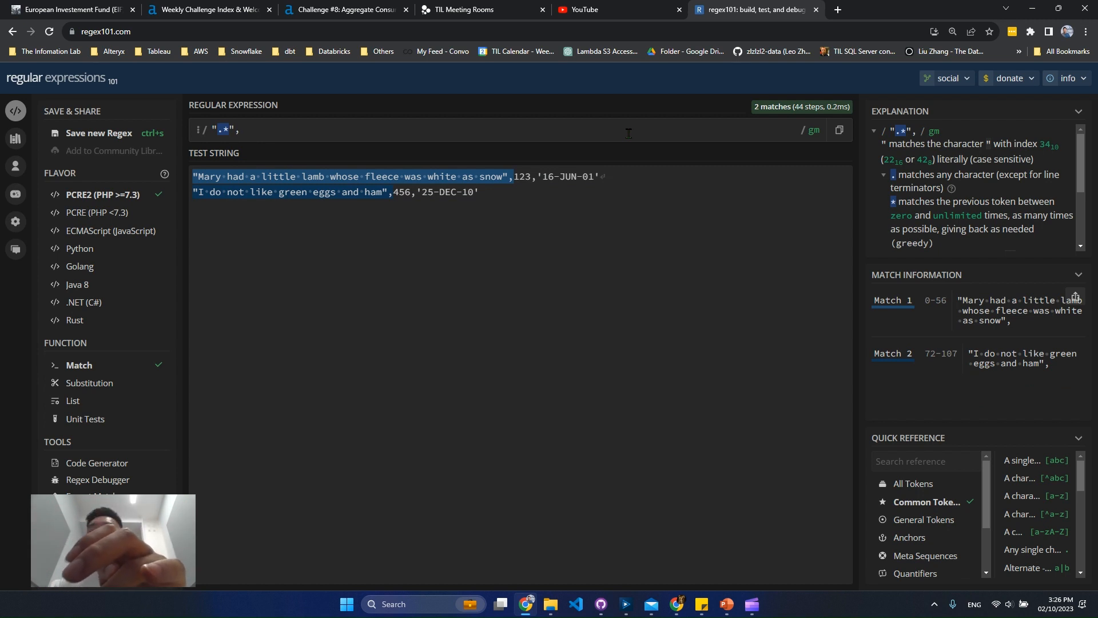
text(\d{)
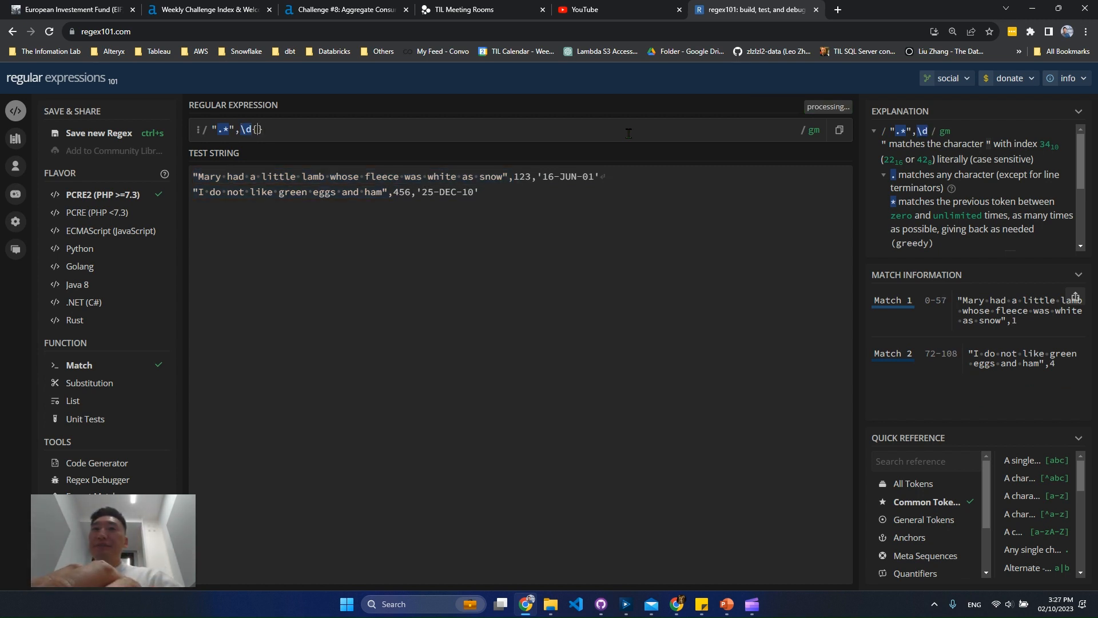
Extend the regular expression with ,\d+ to match the comma and the numeric poem ID
key(BackSpace)
text(+)
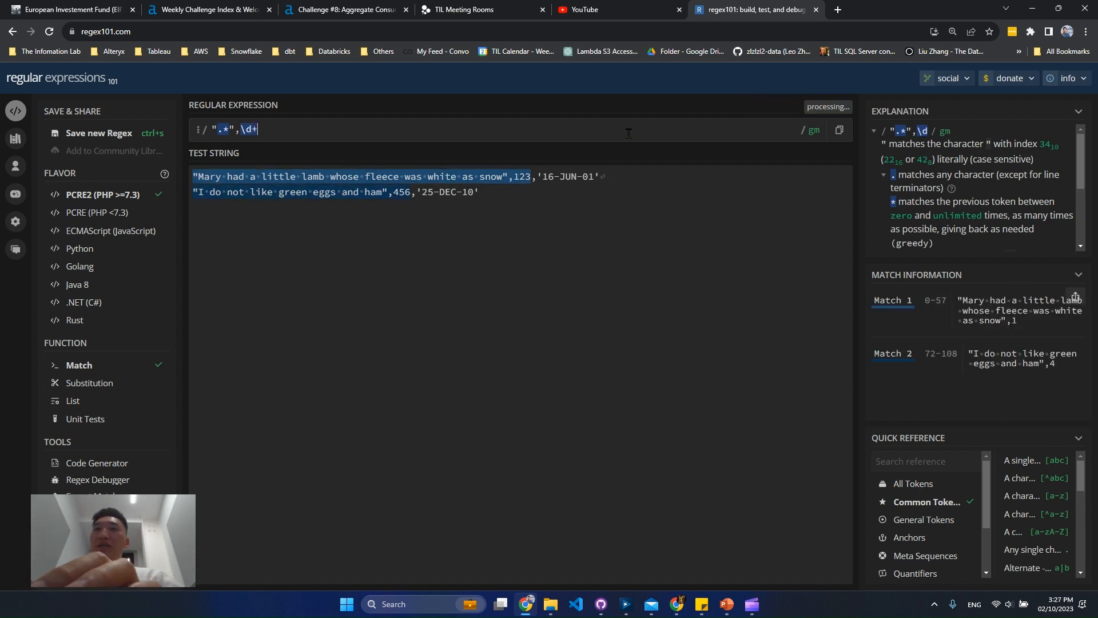
text(,)
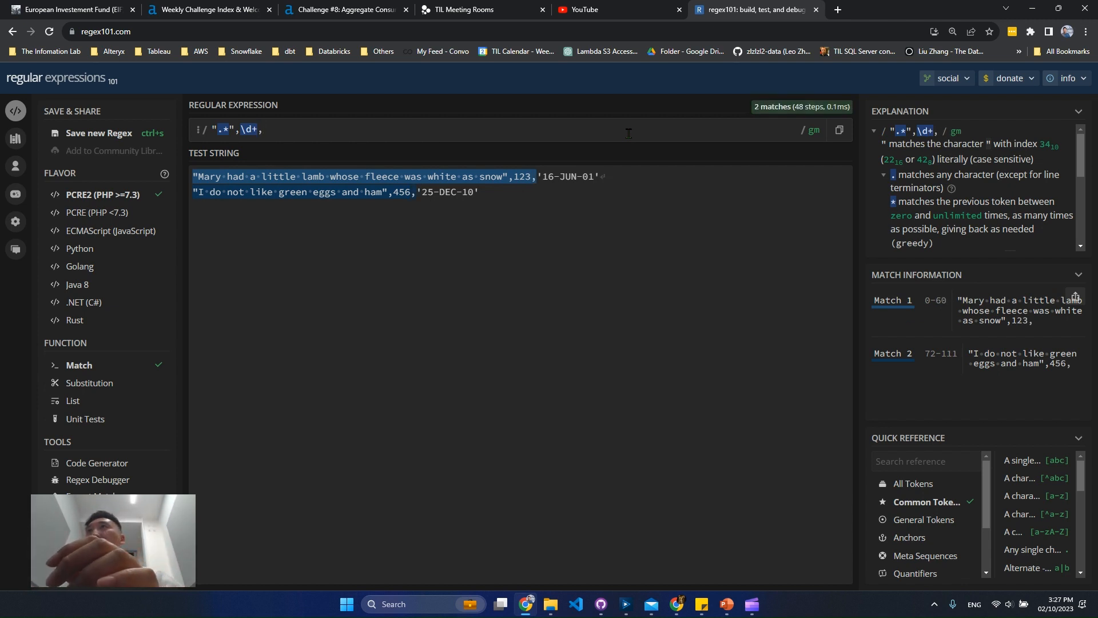
text('')
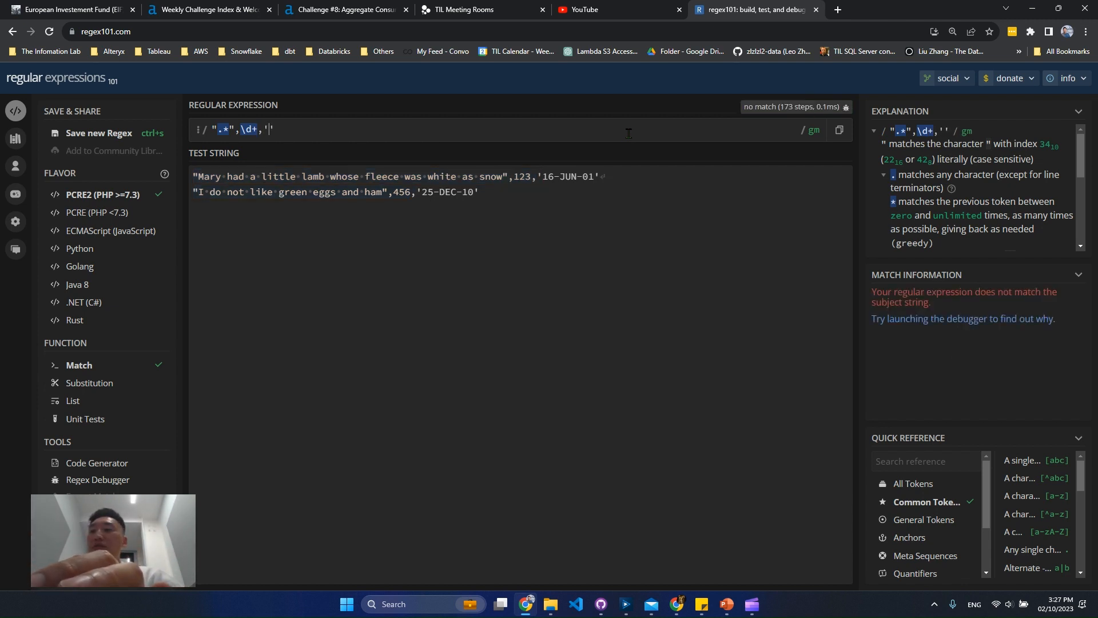
text(.*')
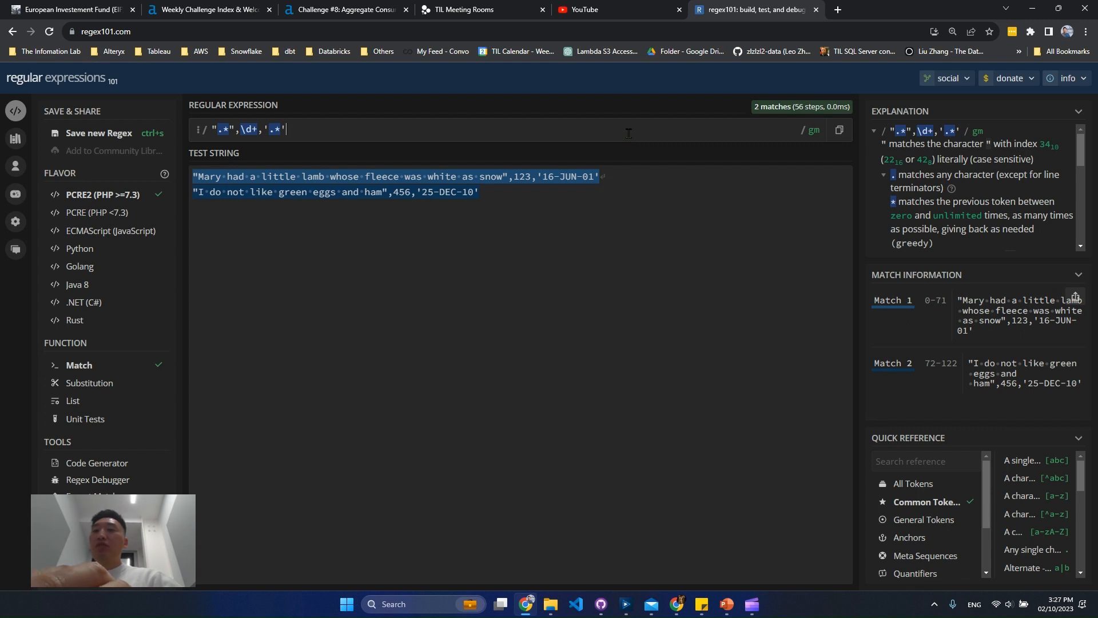
text($)
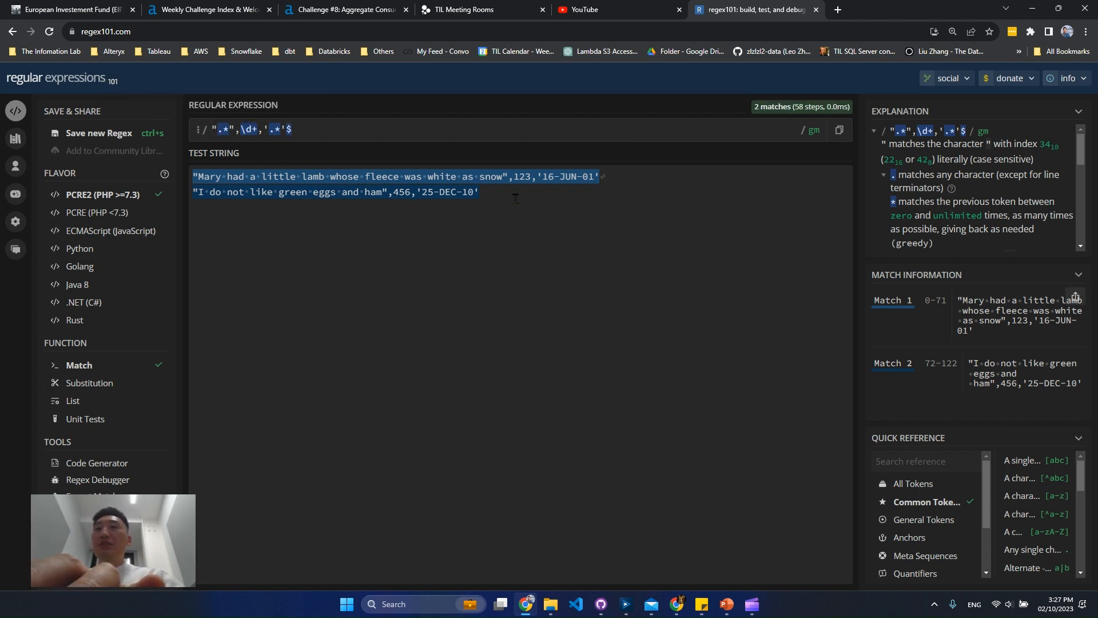
Try anchoring the expression with $ at its end and ^ at its start, and remove both anchors
key(Home)
text(^)
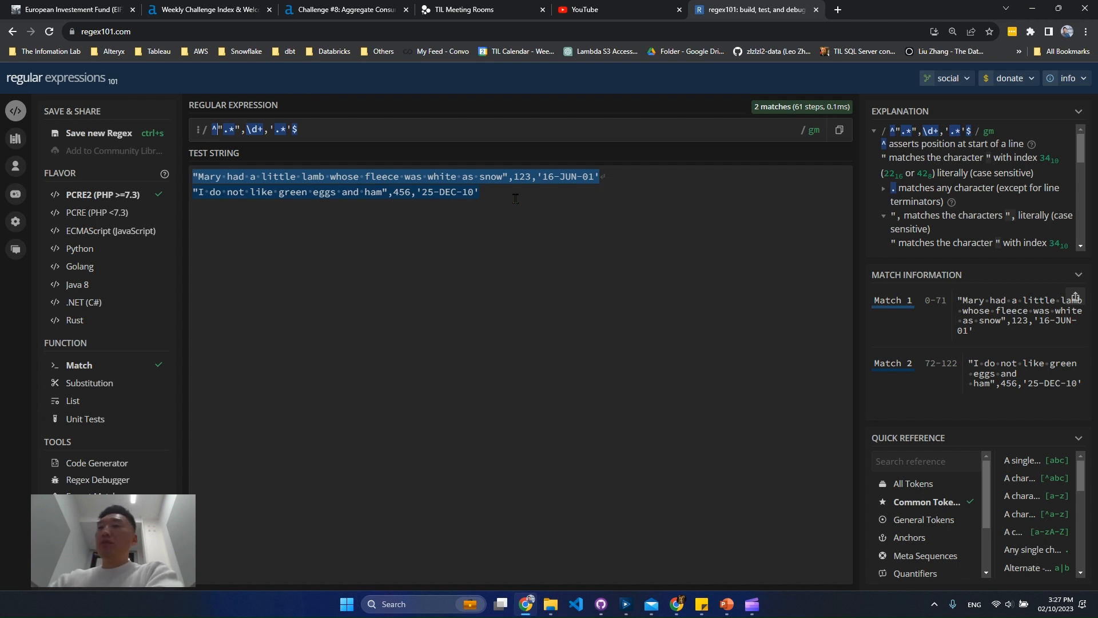
key(BackSpace)
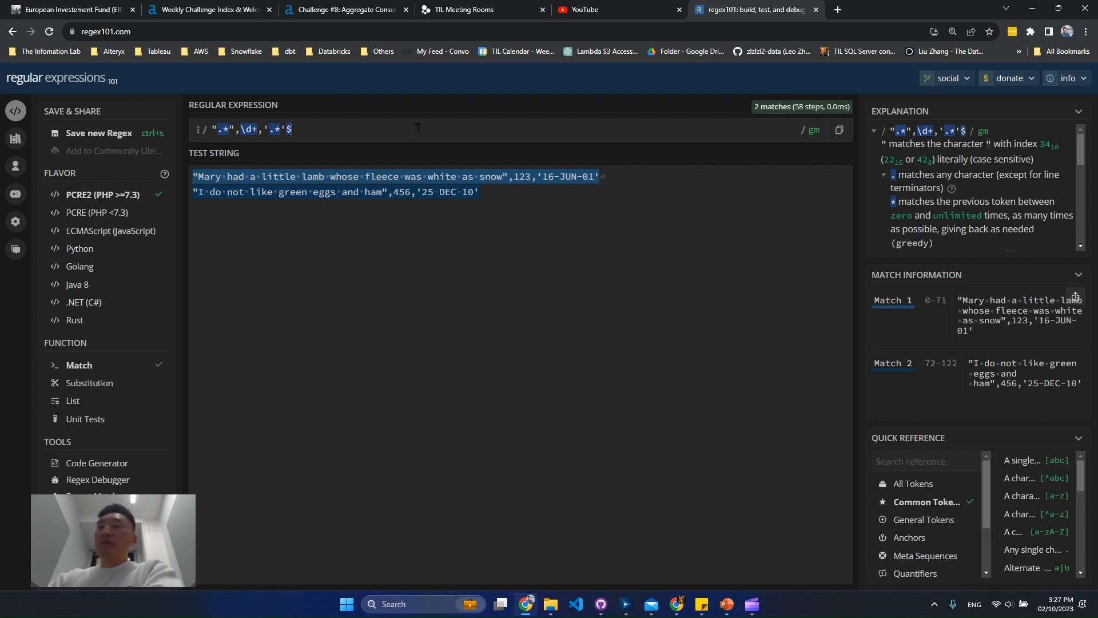
key(BackSpace)
Wrap the poem text, ID and date patterns in capturing groups so the expression reads "(.*)",(\d+),'(.*)'
mouse_move(220, 129)
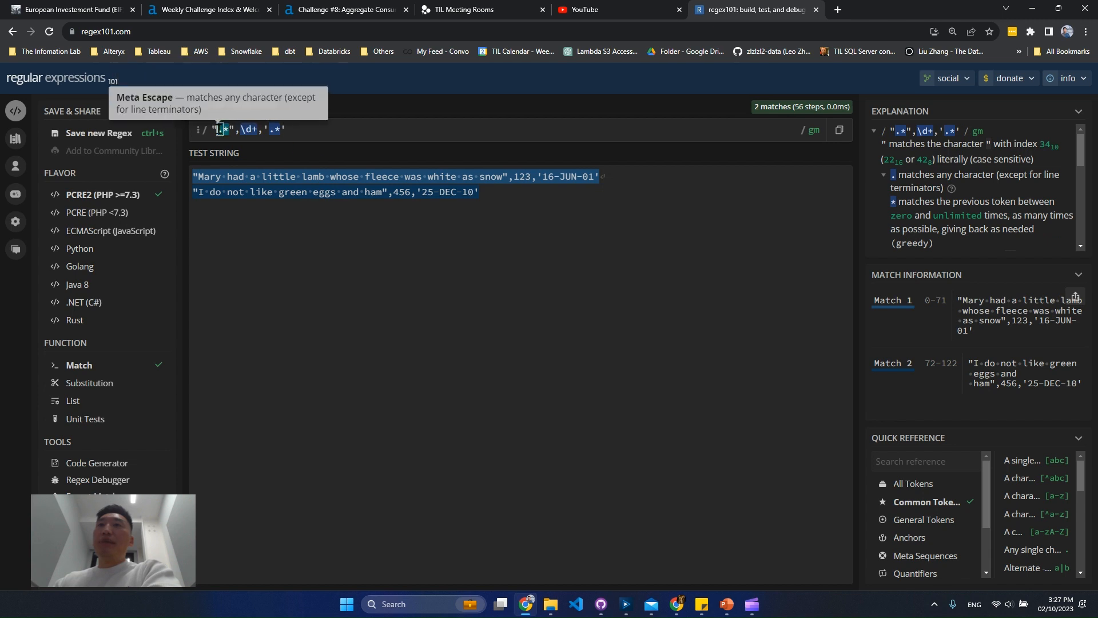
text((.*)
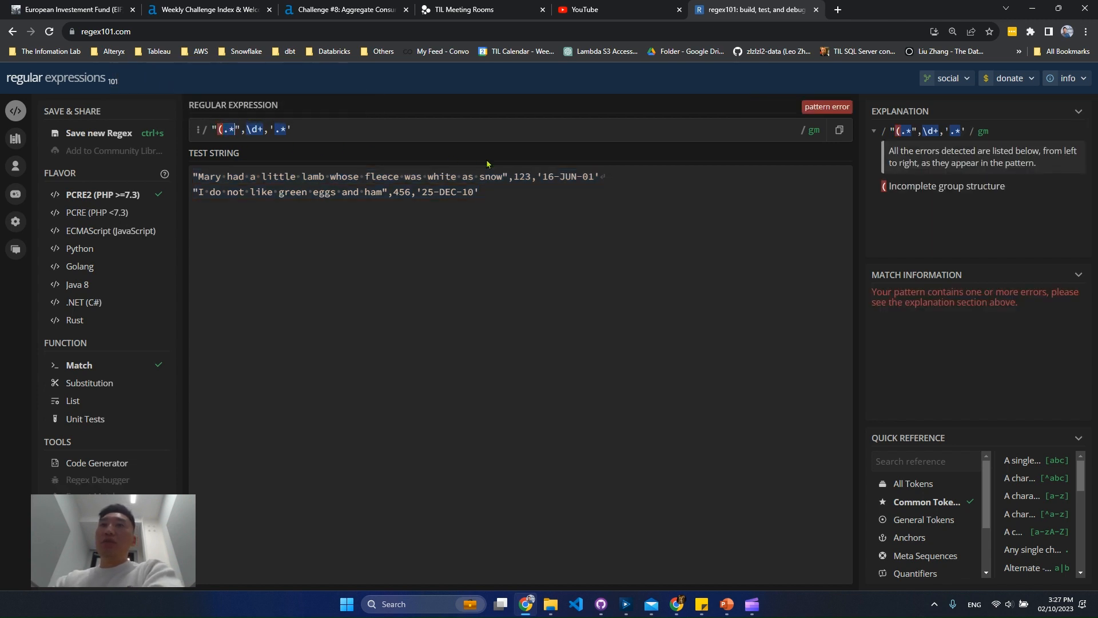
text()",)
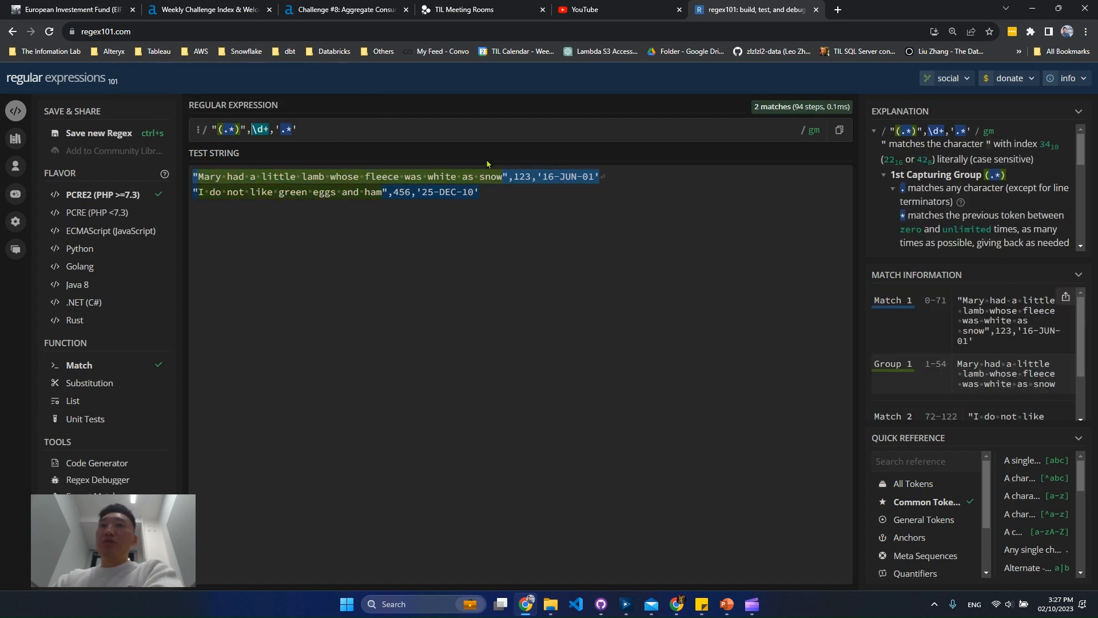
text(()
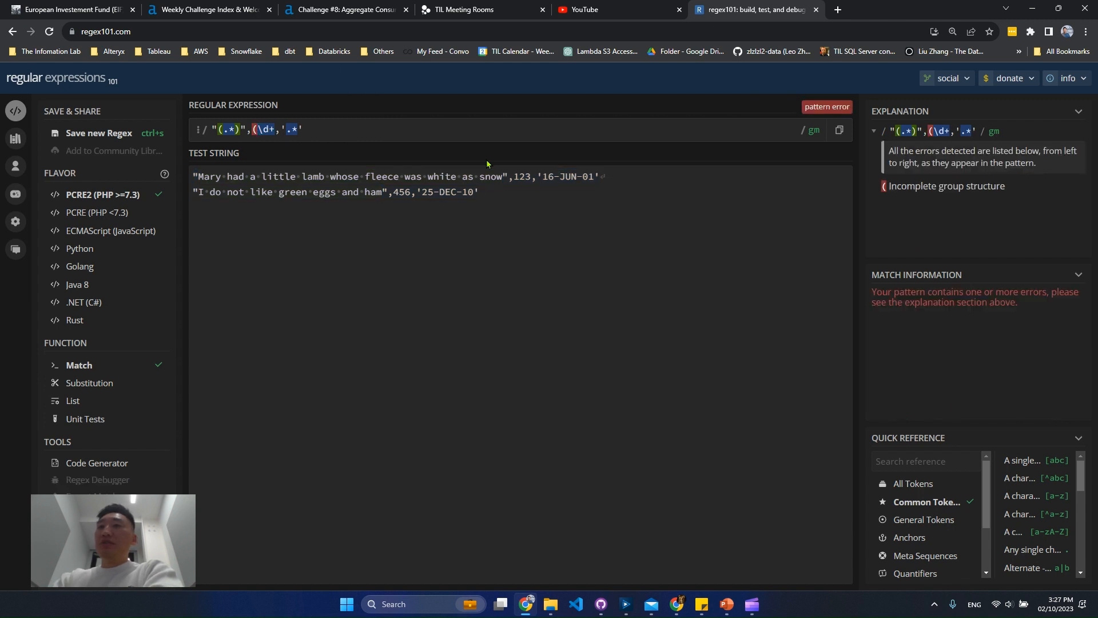
key(Right)
key(Right)
key(Right)
text())
key(Right)
key(Right)
text((.*)
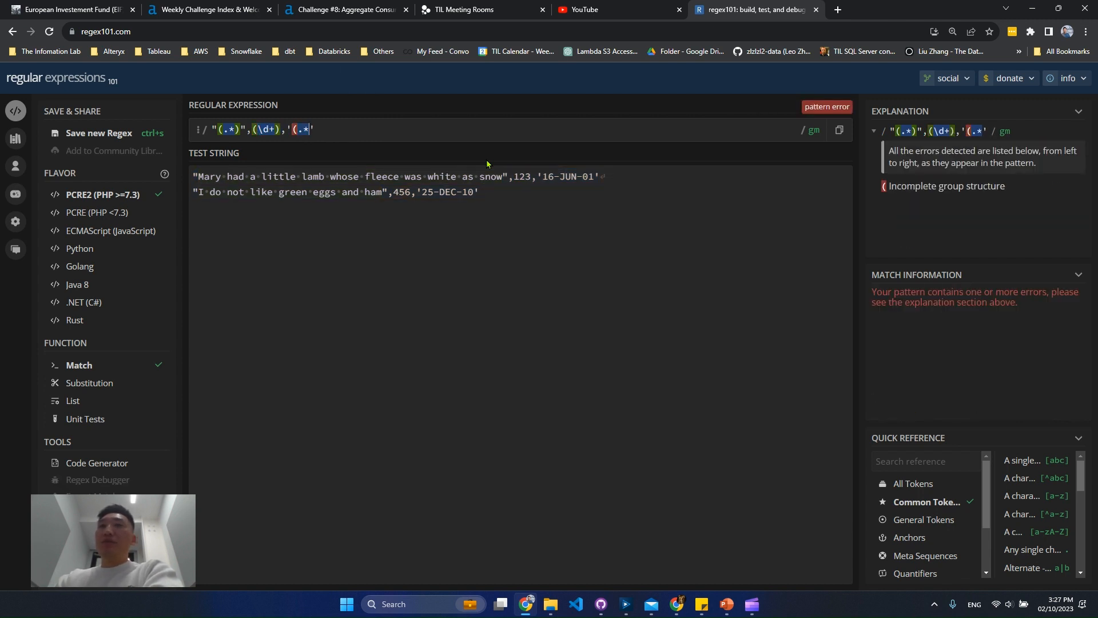
text())
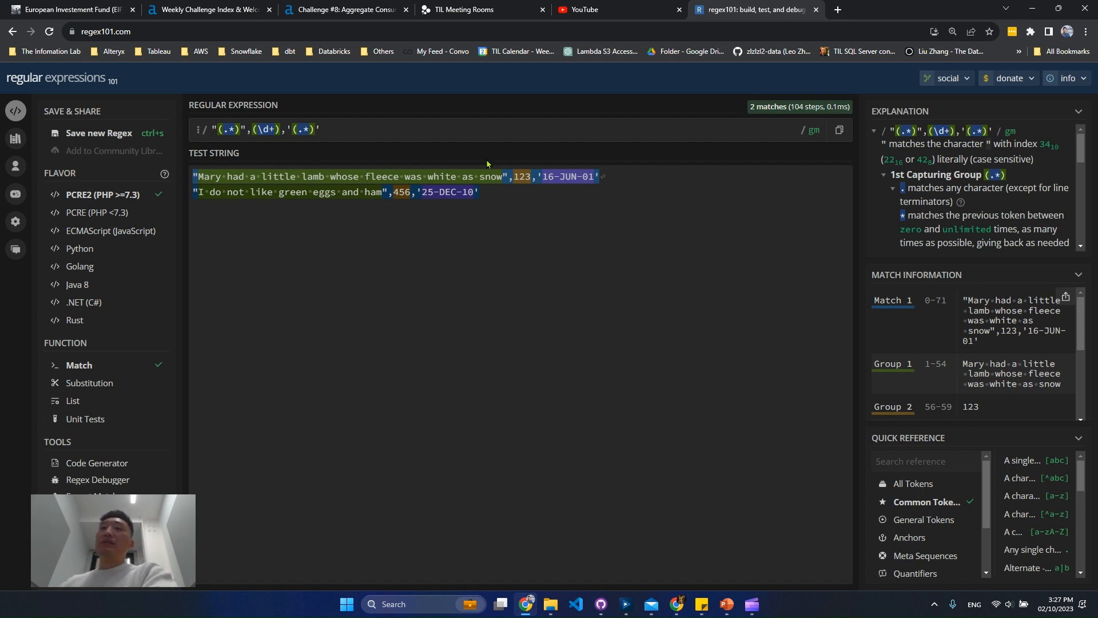
Copy the whole expression into the RegEx tool's regular expression in Alteryx Designer and set its output method to Parse
key(ctrl+a)
key(ctrl+c)
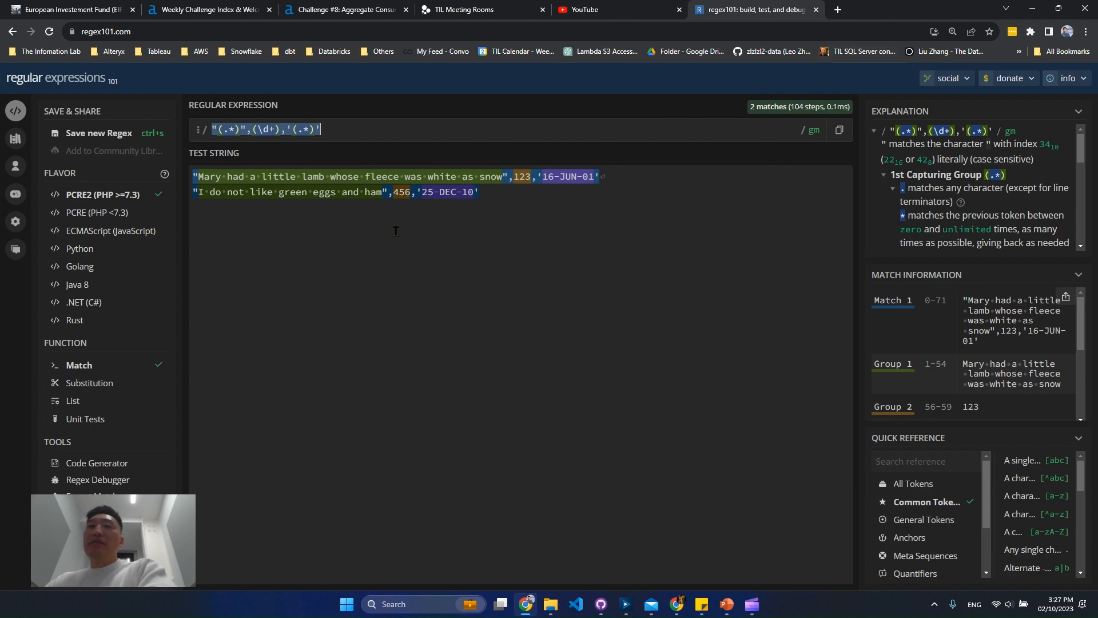
drag(947, 11, 1, 269)
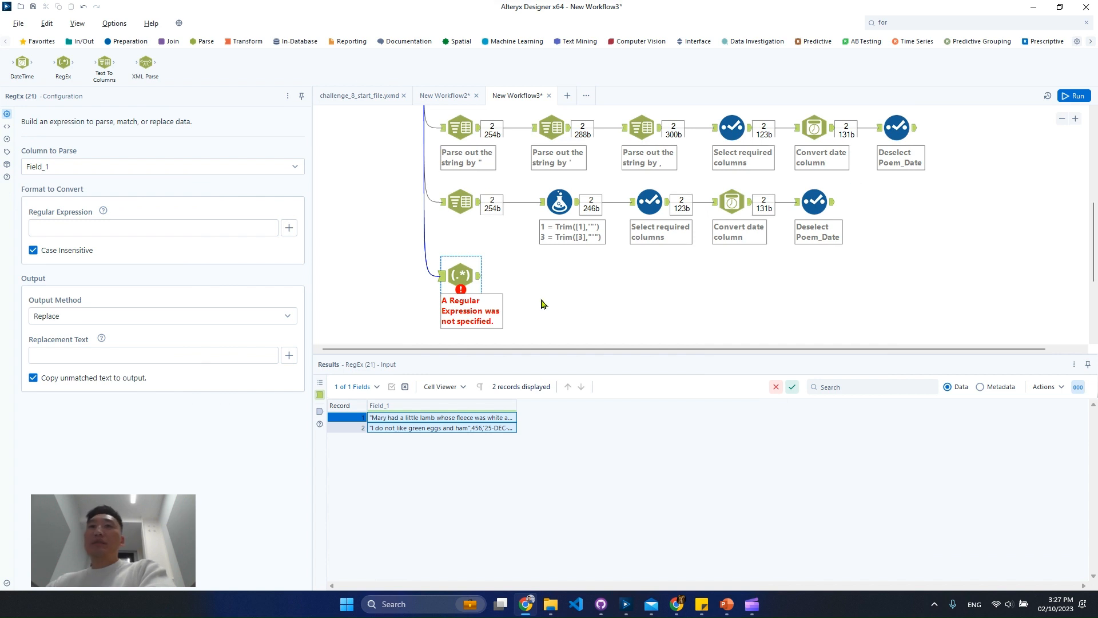
click(99, 232)
key(ctrl+v)
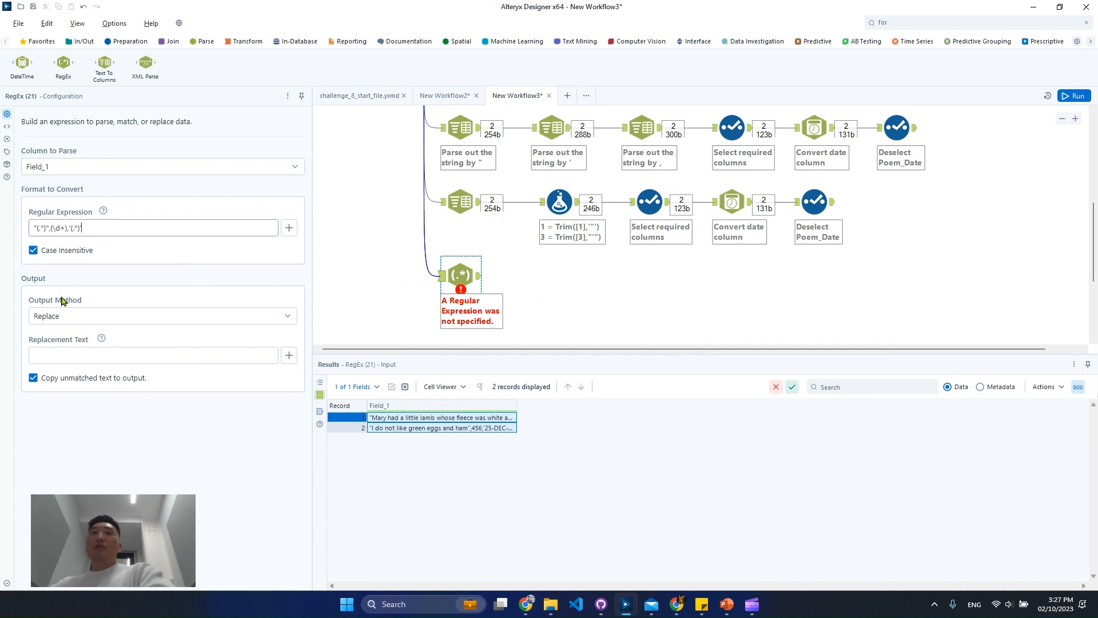
click(126, 318)
click(75, 378)
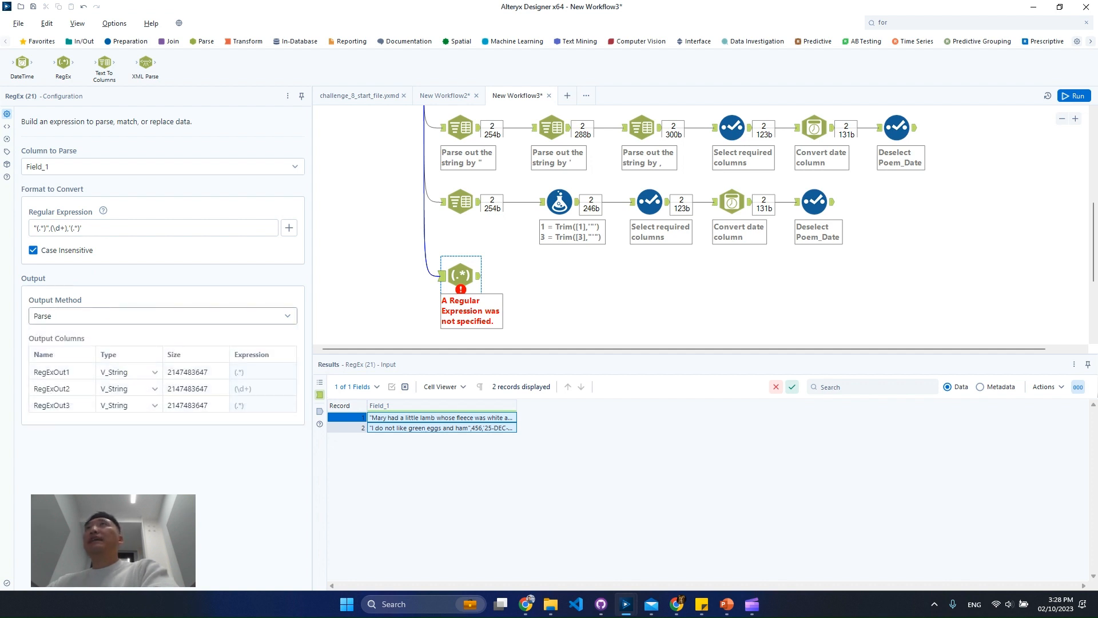
Set the second output column's data type to Int16 and rename it Poem ID
click(155, 392)
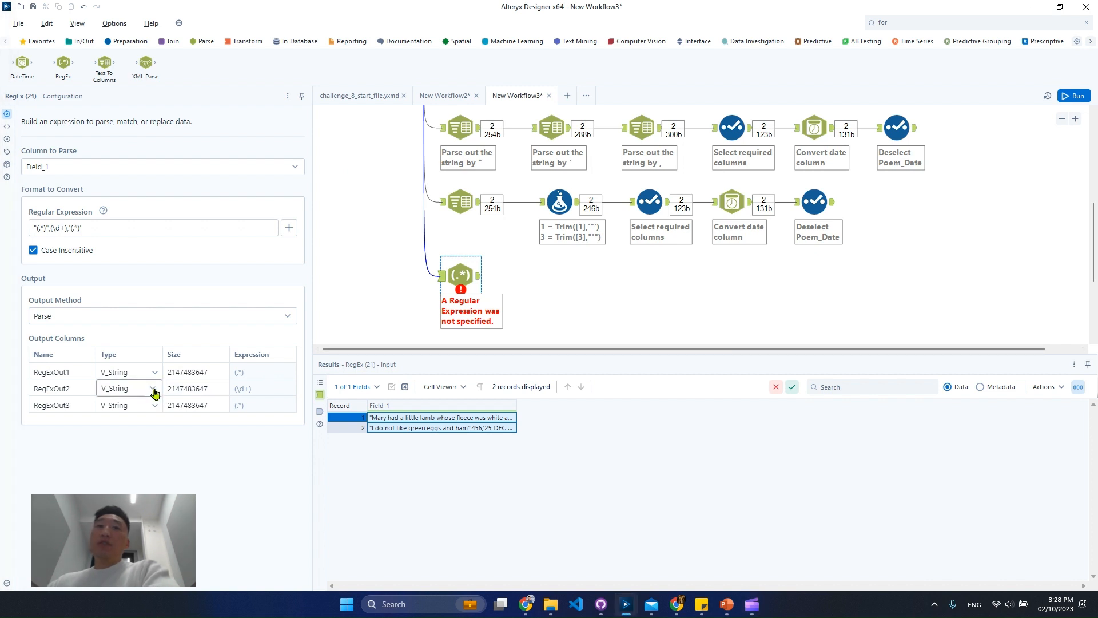
click(155, 392)
scroll(138, 464, up, 3)
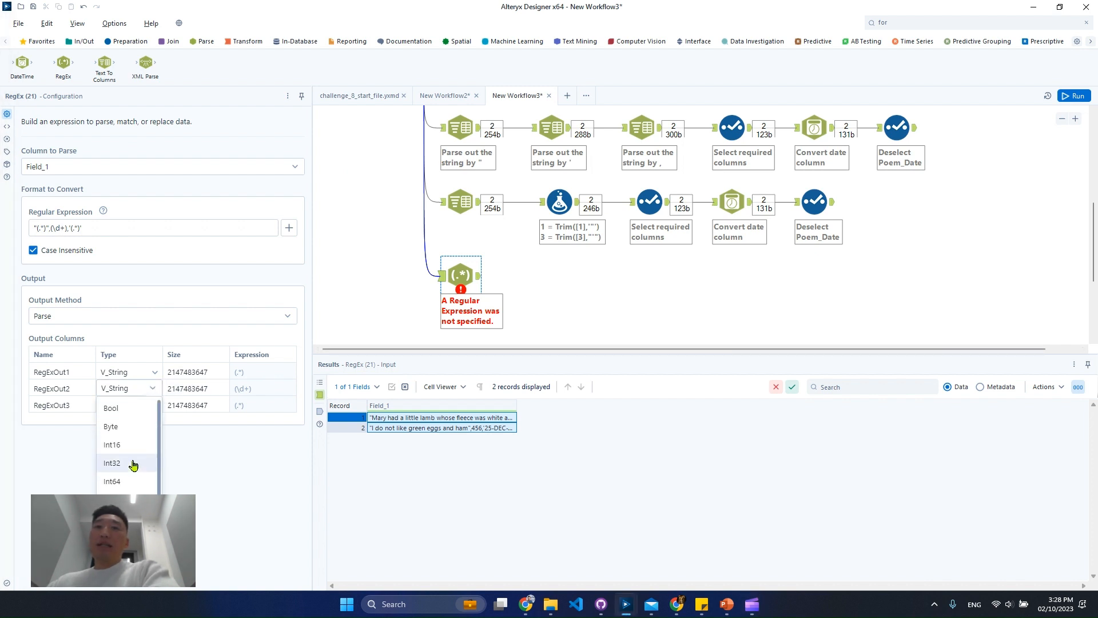
click(126, 444)
click(75, 389)
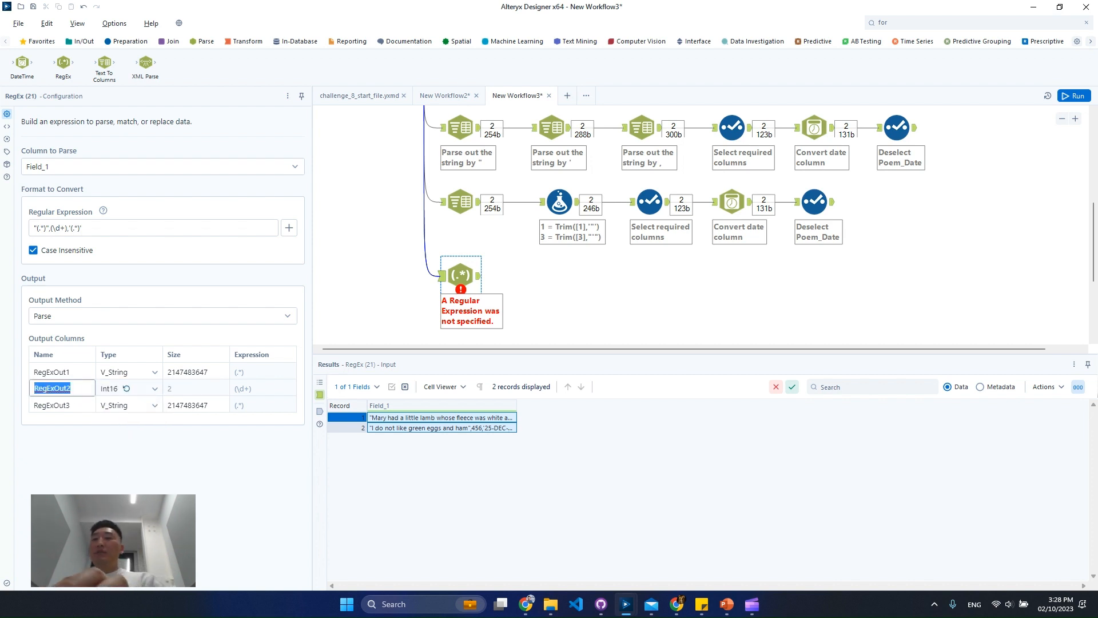
text(Poem ID)
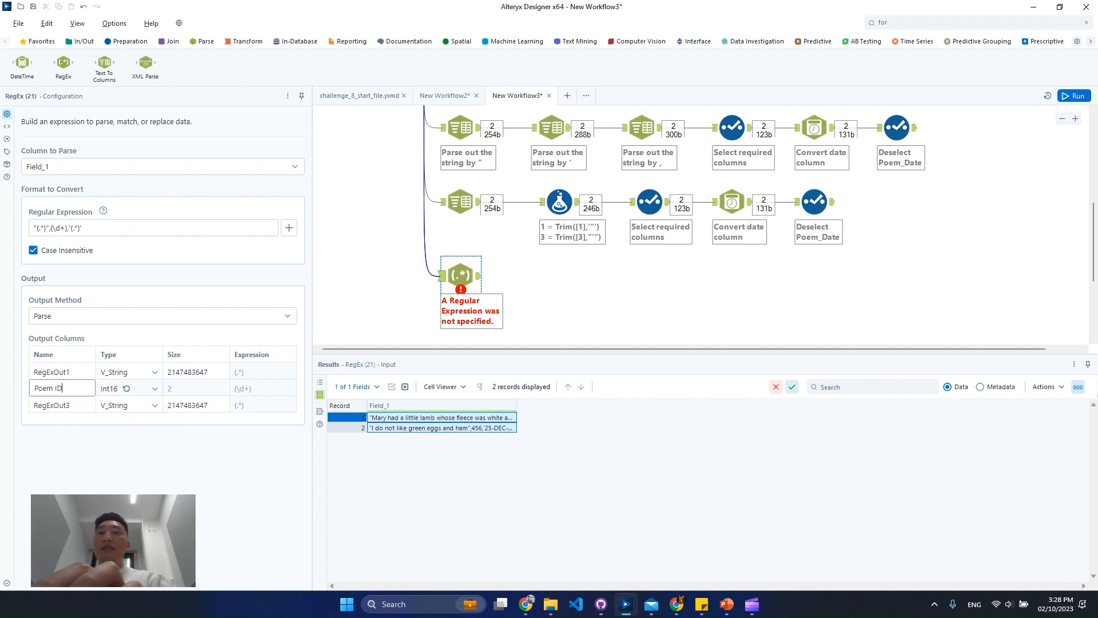
Rename the first output column Poem and the third output column Date
click(83, 372)
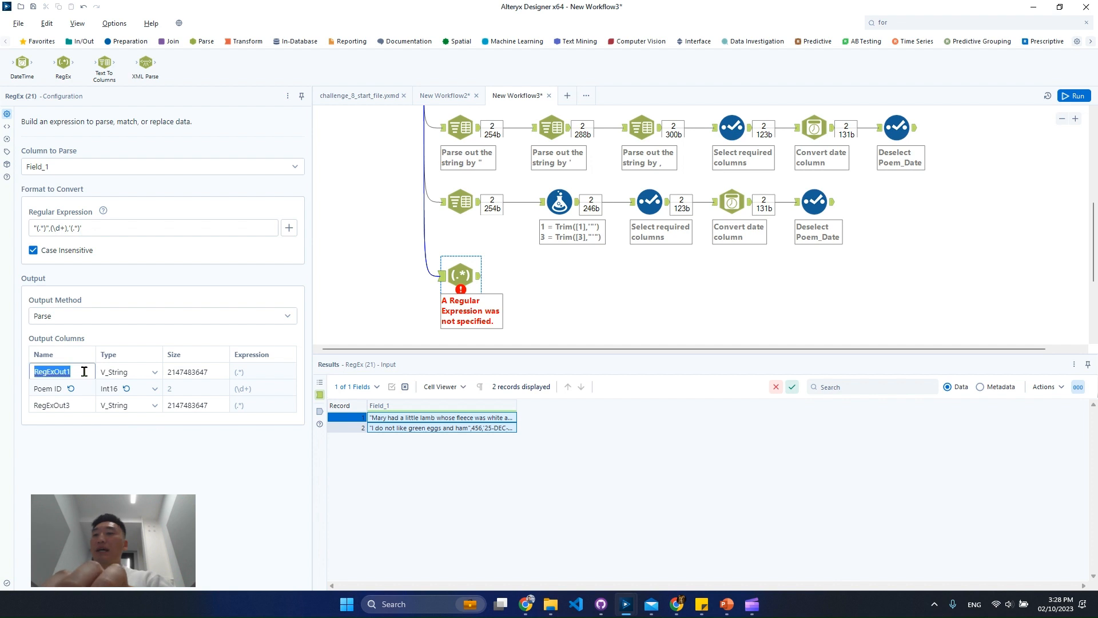
text(Poem)
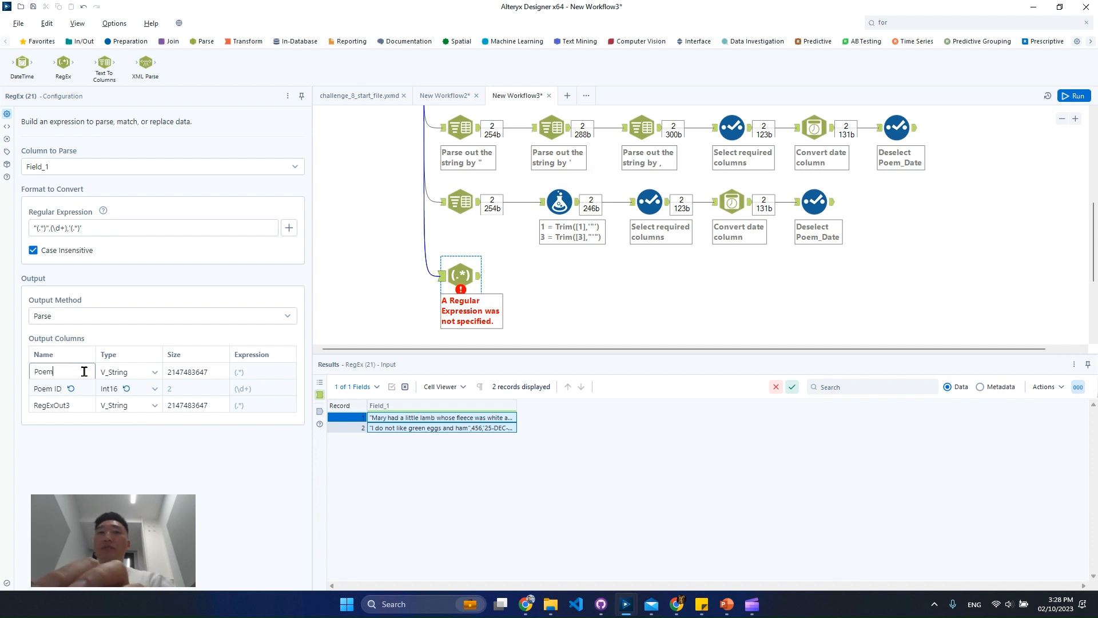
click(80, 410)
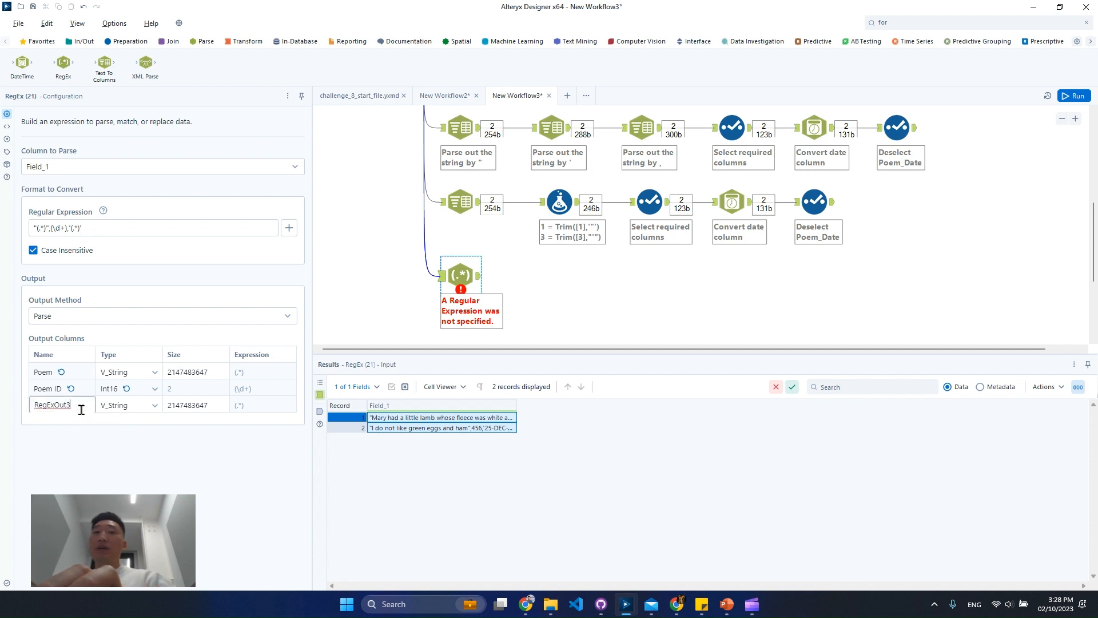
click(146, 411)
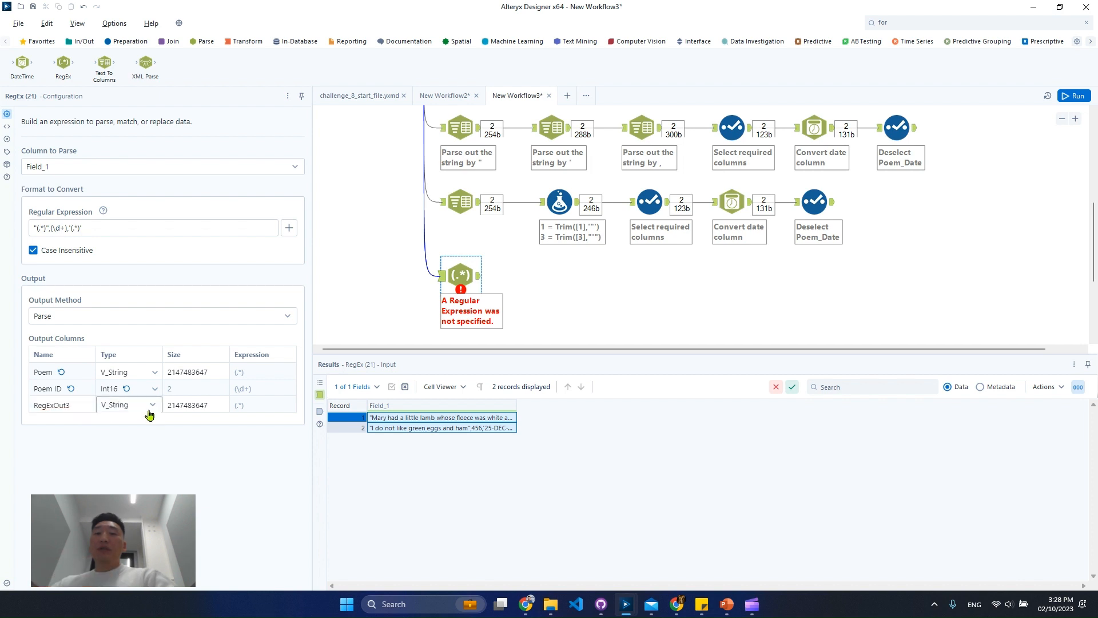
click(153, 407)
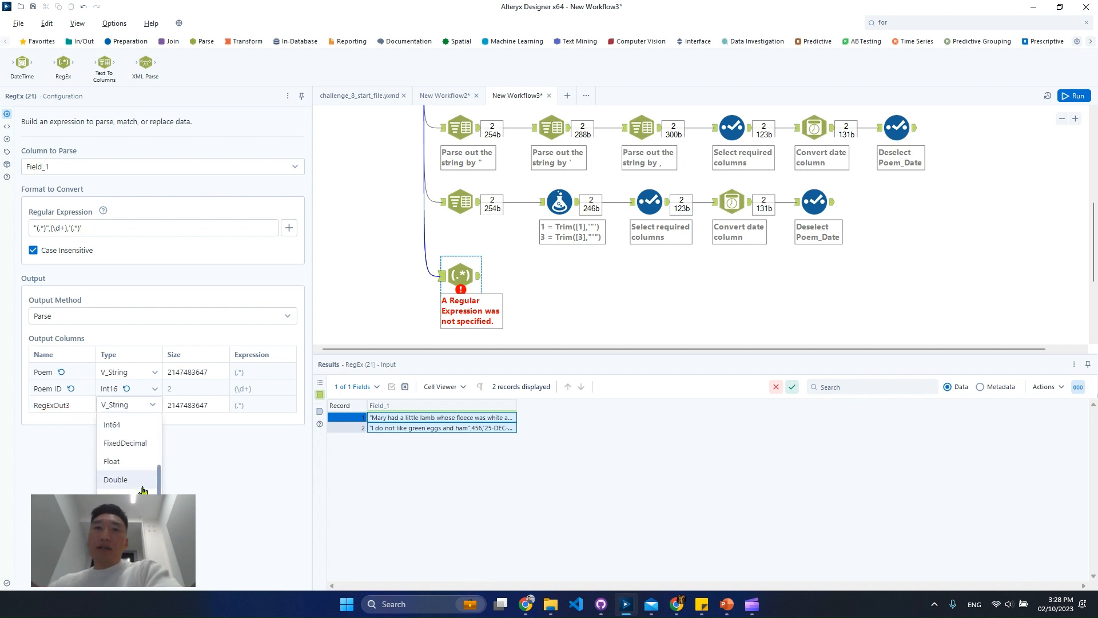
scroll(135, 478, up, 2)
scroll(136, 478, down, 2)
click(84, 412)
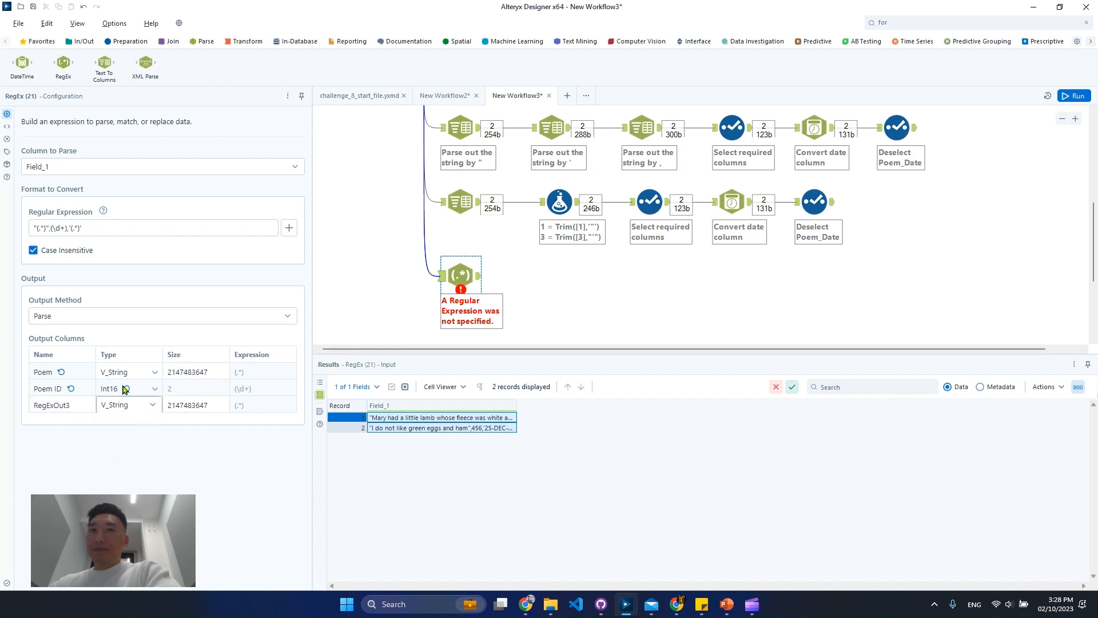
click(83, 409)
drag(83, 410, 30, 408)
text(Dt)
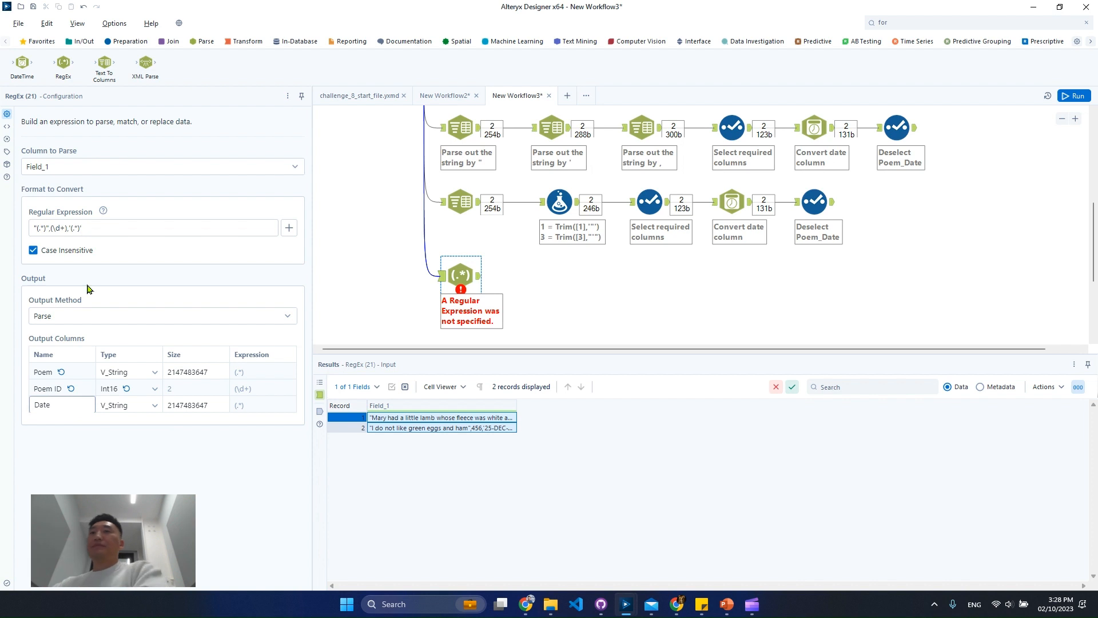
Run the workflow and inspect the Poem, Poem ID and Date columns in the RegEx tool's output
click(604, 311)
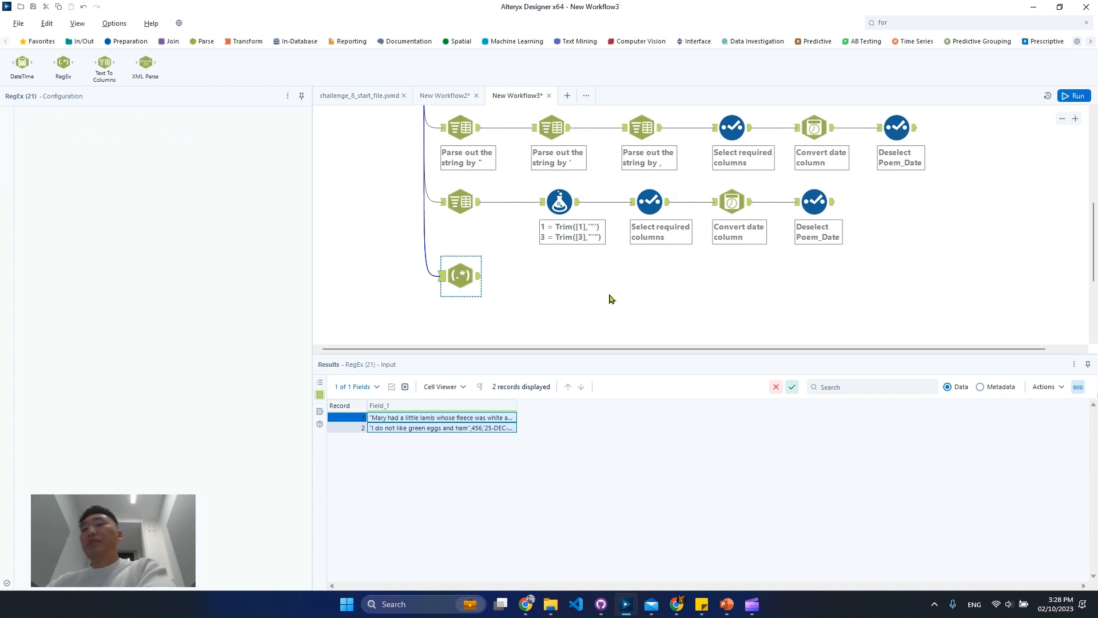
key(ctrl+r)
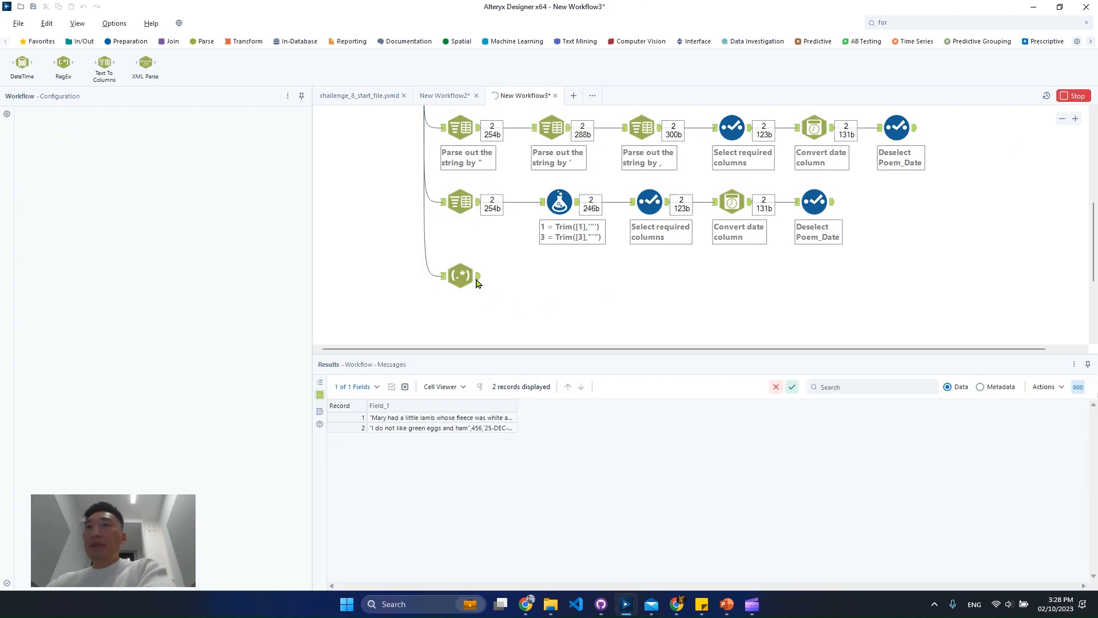
click(476, 283)
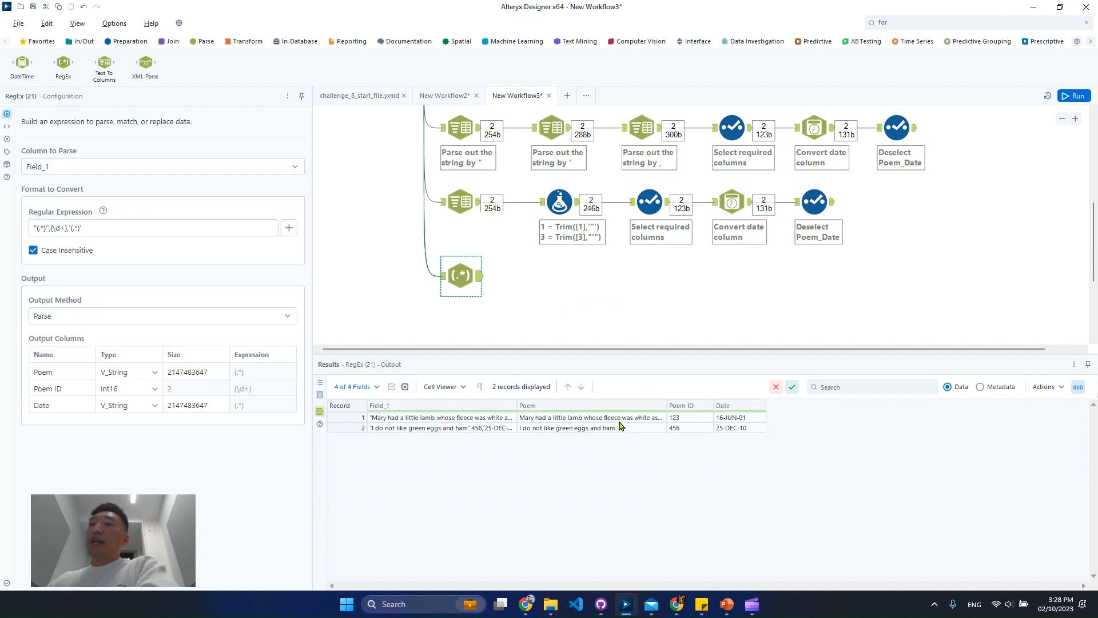
drag(622, 424, 858, 463)
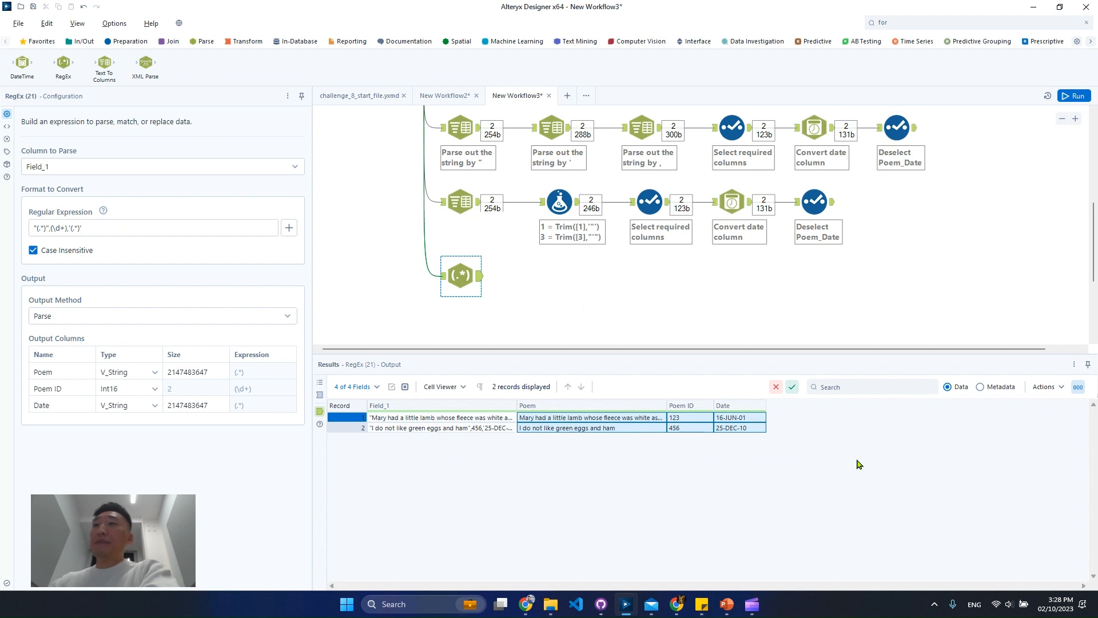
click(754, 418)
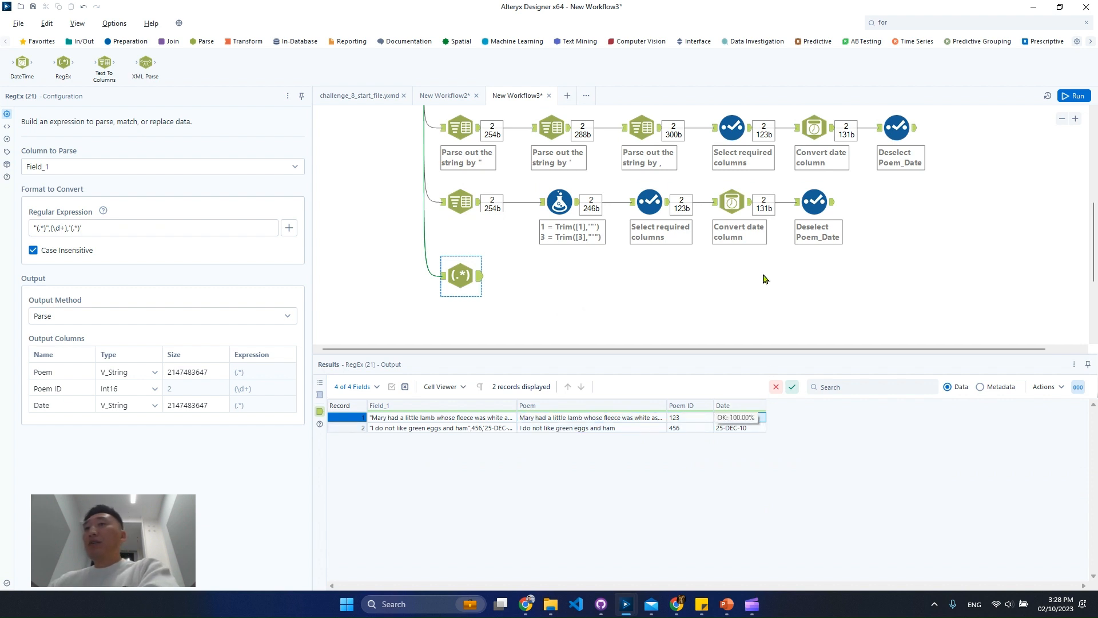
Duplicate the Trim branch's date conversion and Deselect Poem_Date tools and connect the copies after the RegEx tool
drag(843, 262, 740, 198)
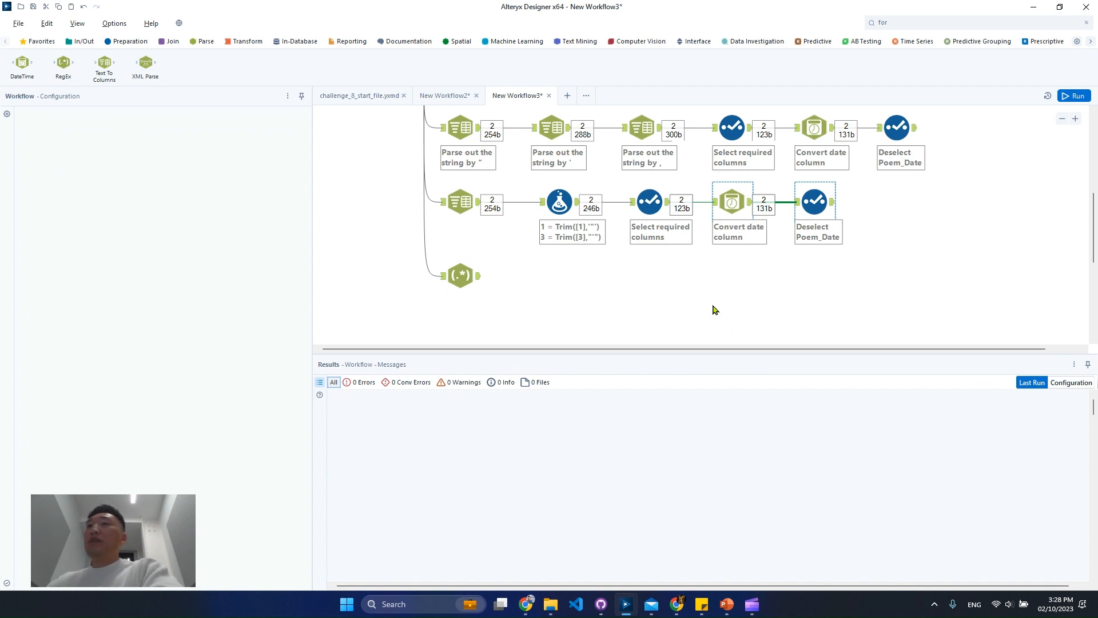
key(ctrl+v)
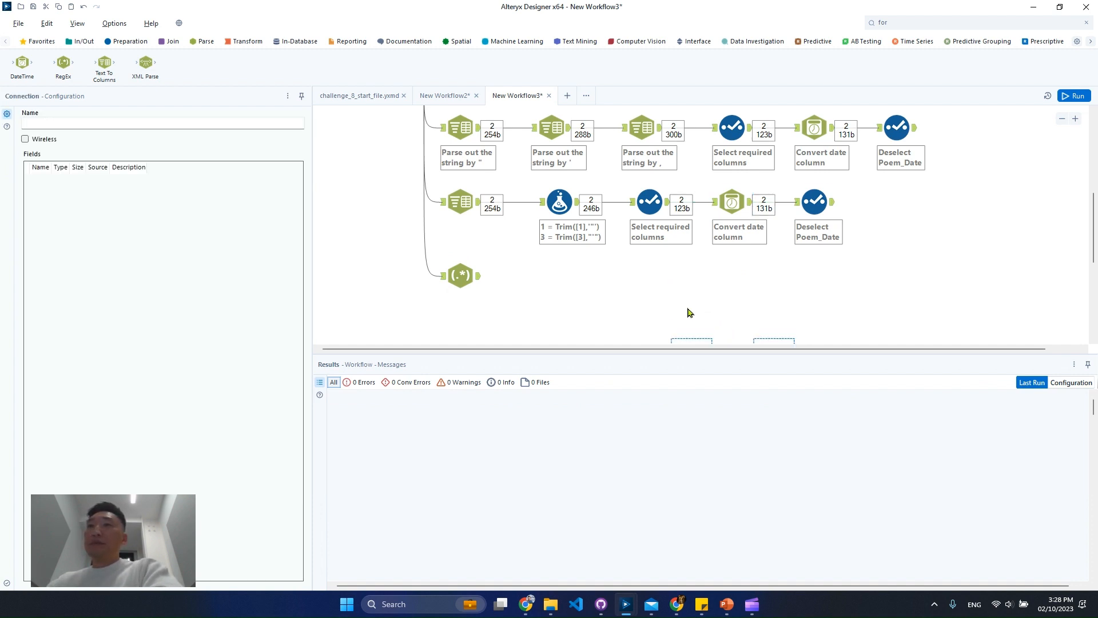
scroll(685, 309, down, 2)
drag(690, 291, 545, 227)
drag(478, 221, 555, 233)
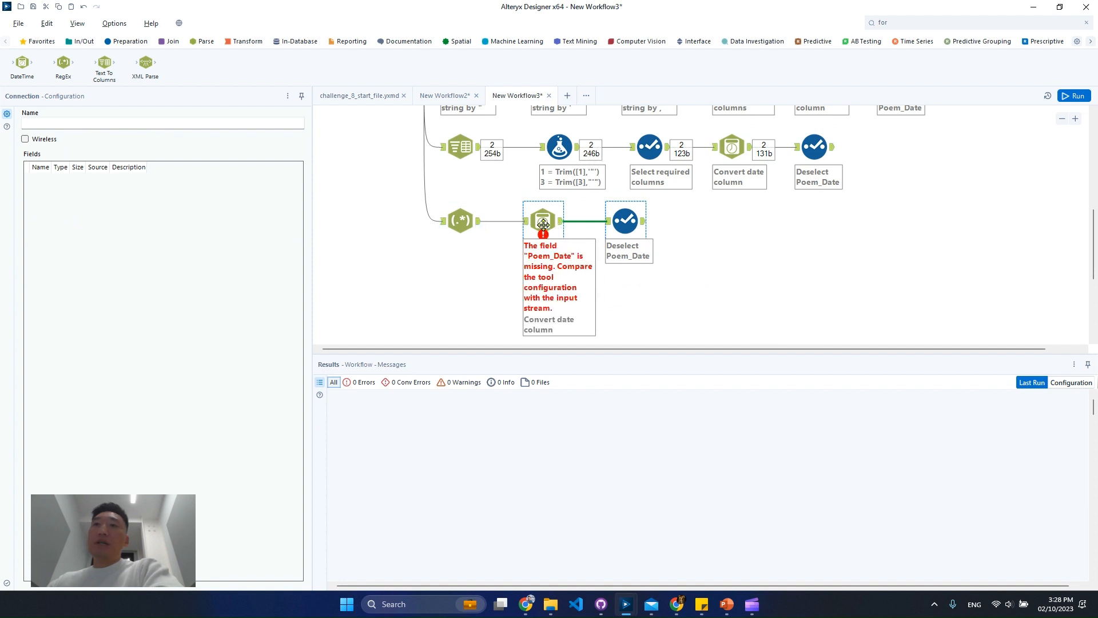
Set the RegEx branch's copied DateTime tool to convert the Date field
click(543, 221)
click(206, 181)
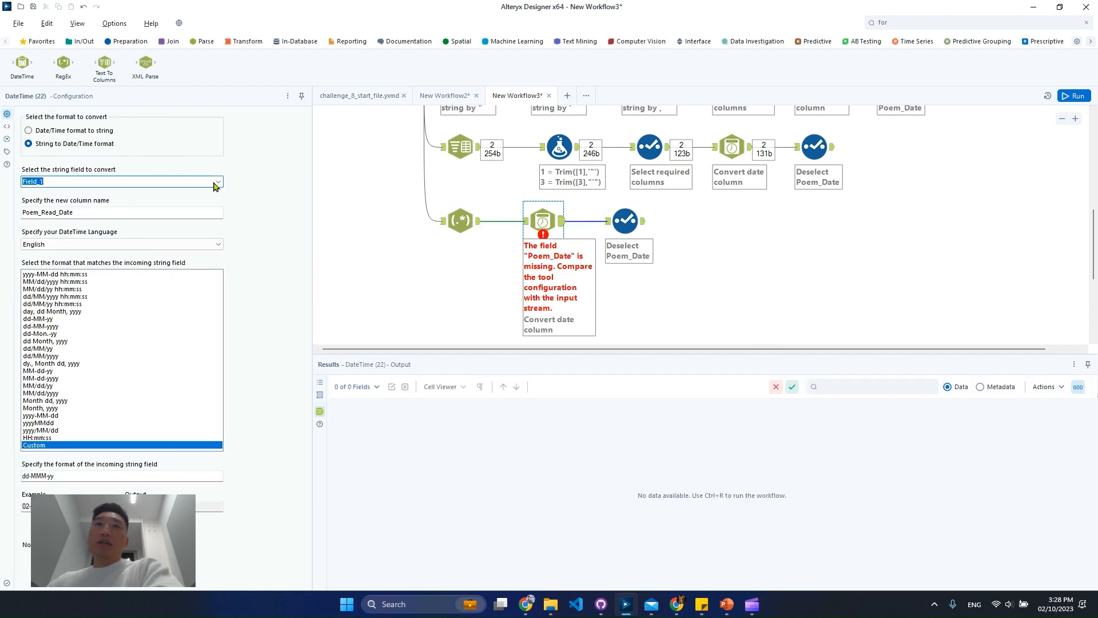
click(63, 205)
Exclude the Date and Field_1 columns in the RegEx branch's Select tool, running the workflow in between to check its output
click(629, 224)
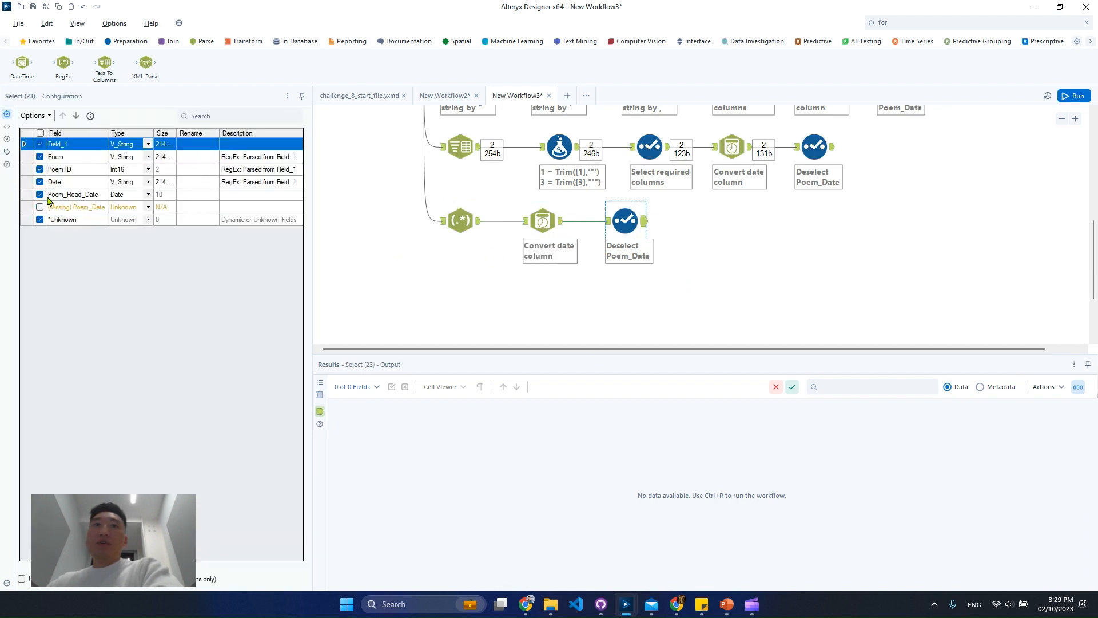
click(40, 181)
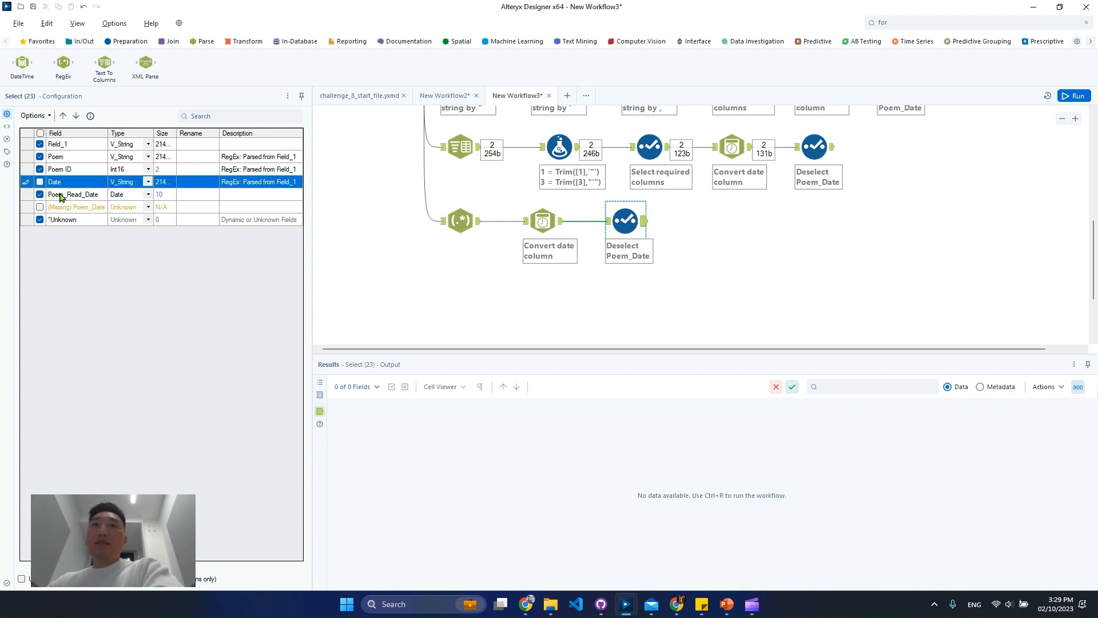
click(1074, 96)
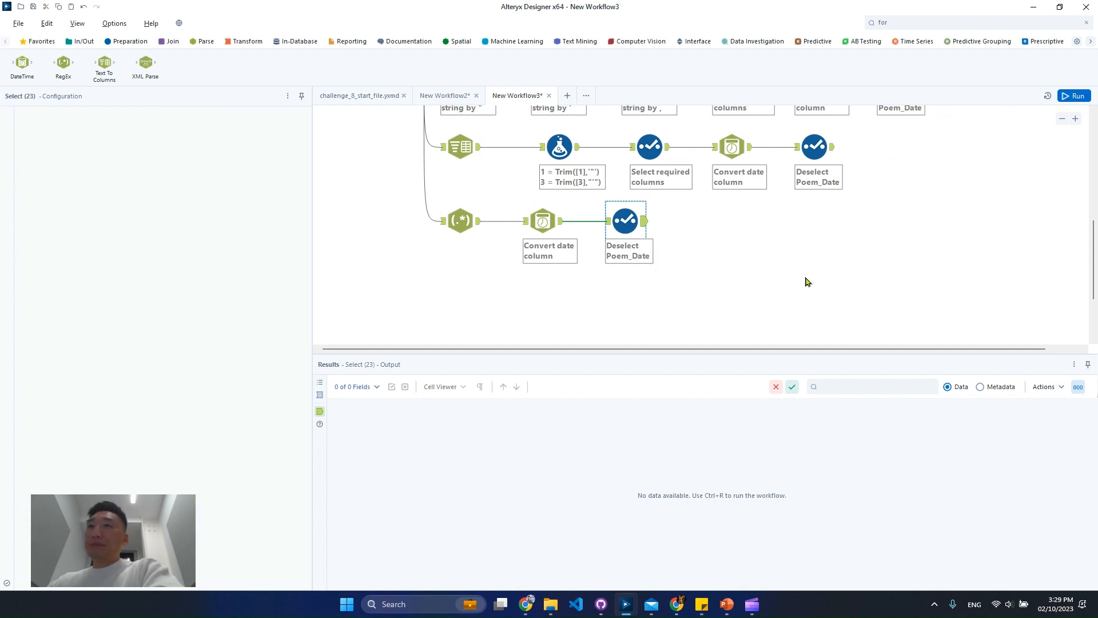
click(644, 223)
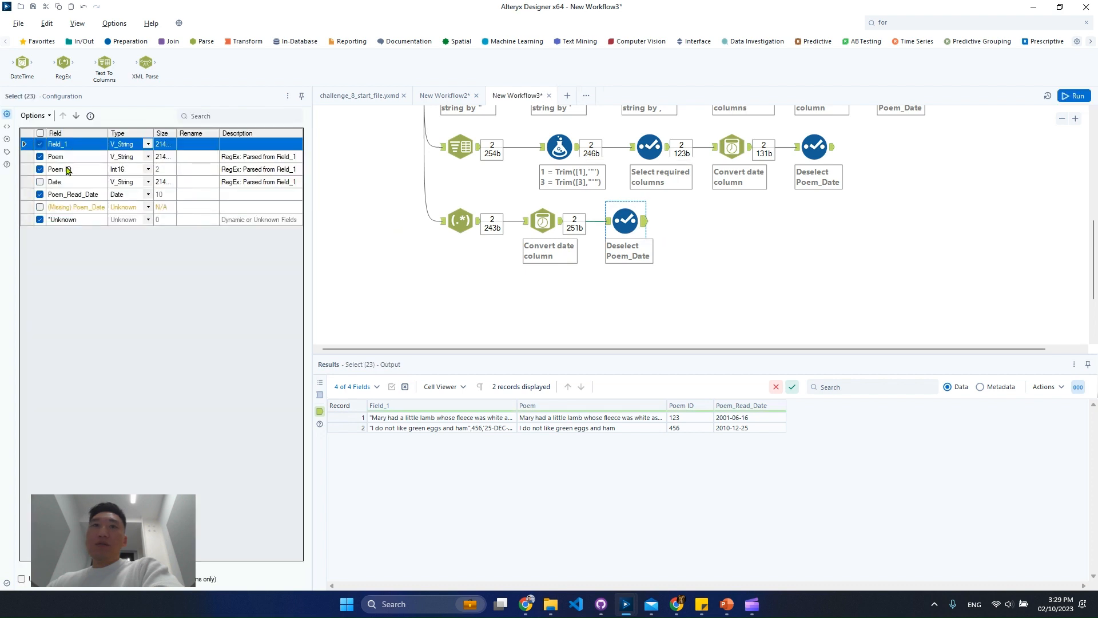
click(40, 144)
Enlarge the canvas area and compare the three solution branches: repeated Text To Columns, Text To Columns with Trim formulas, and RegEx
scroll(780, 275, up, 2)
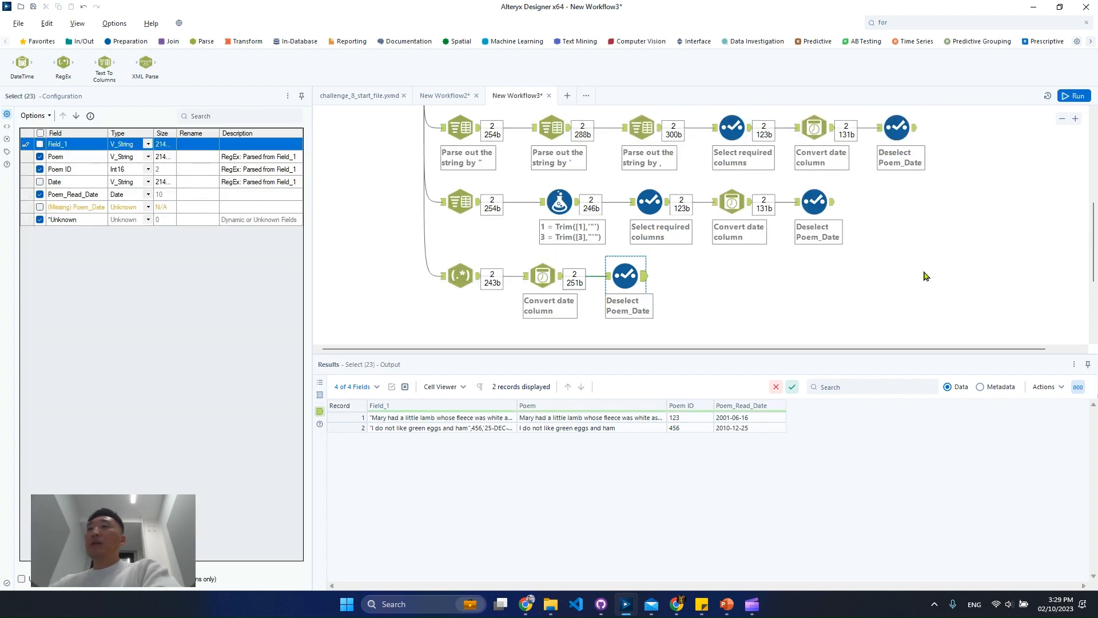
click(1062, 118)
scroll(812, 299, up, 2)
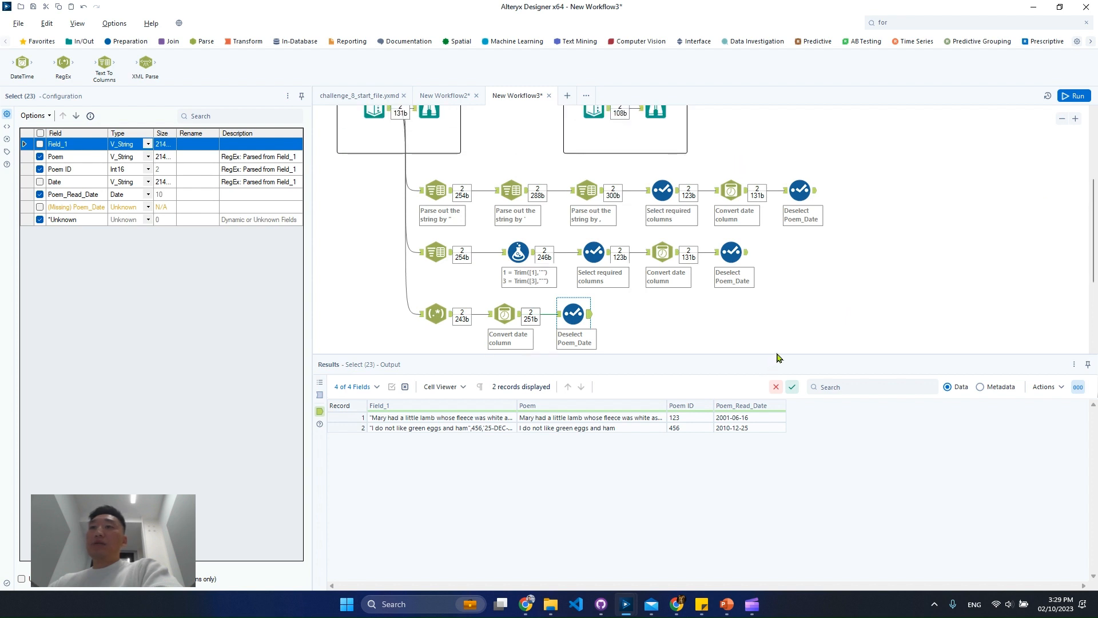
drag(778, 357, 748, 458)
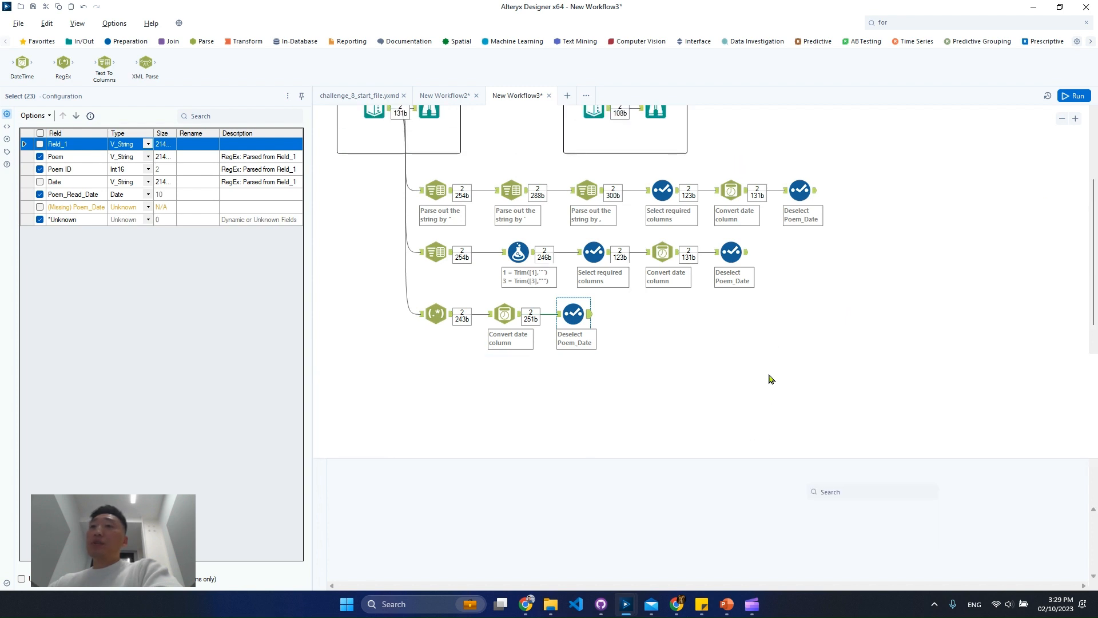
scroll(789, 360, up, 2)
click(1075, 118)
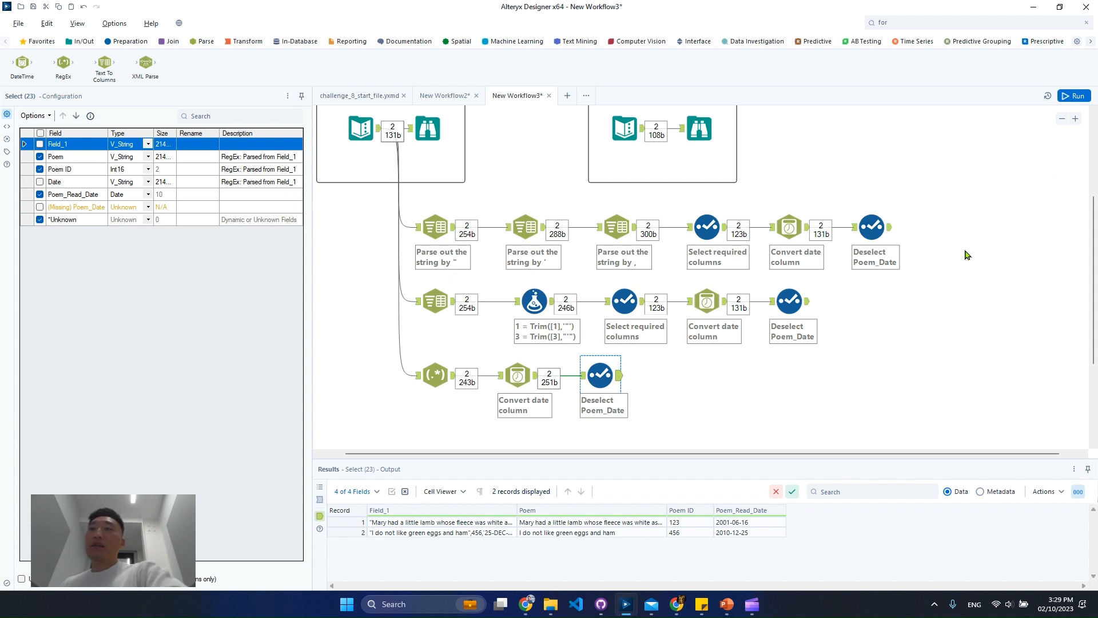
drag(965, 230, 417, 209)
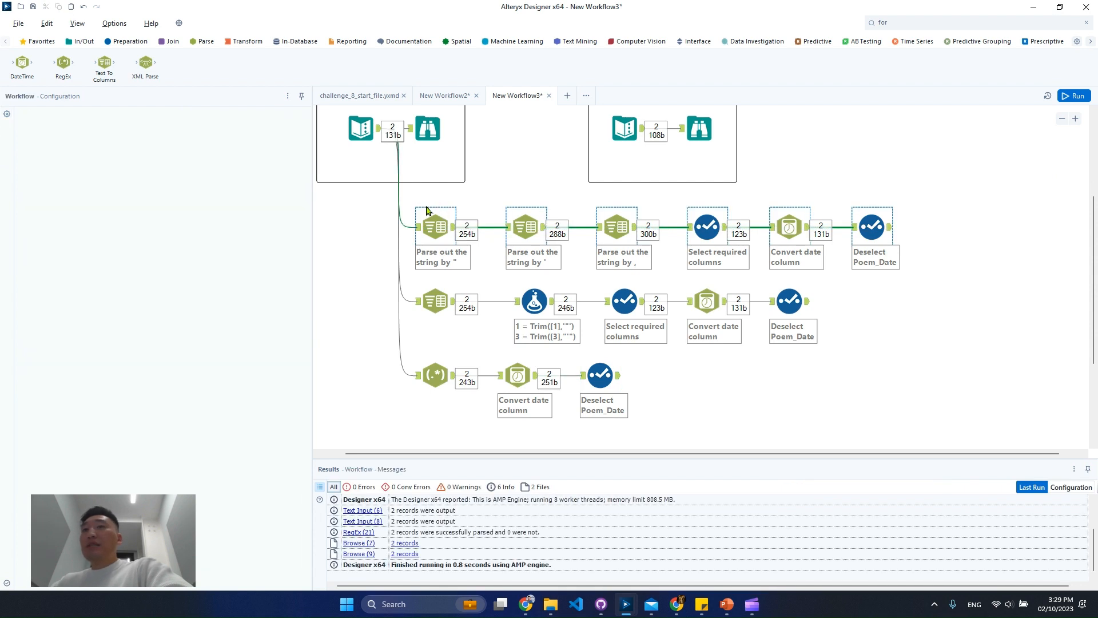
click(426, 210)
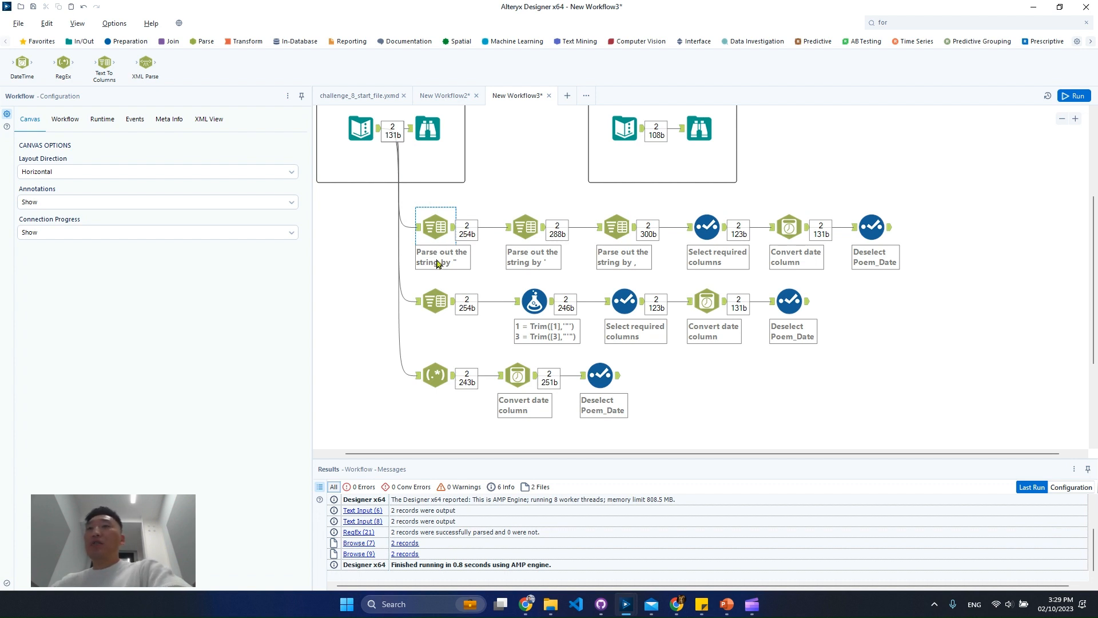
click(457, 310)
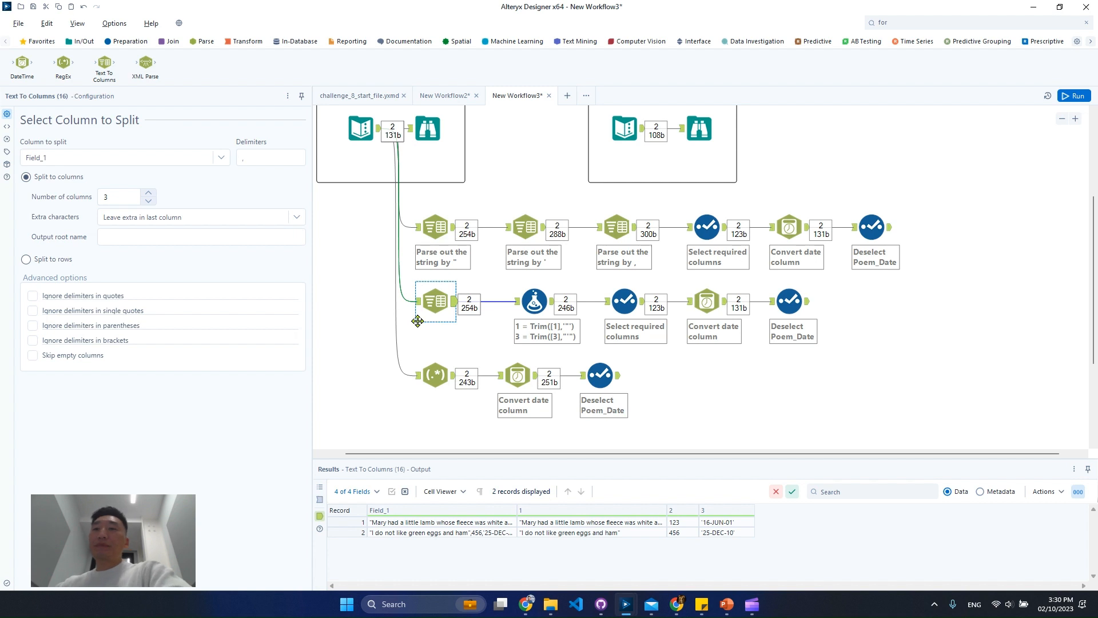
click(437, 377)
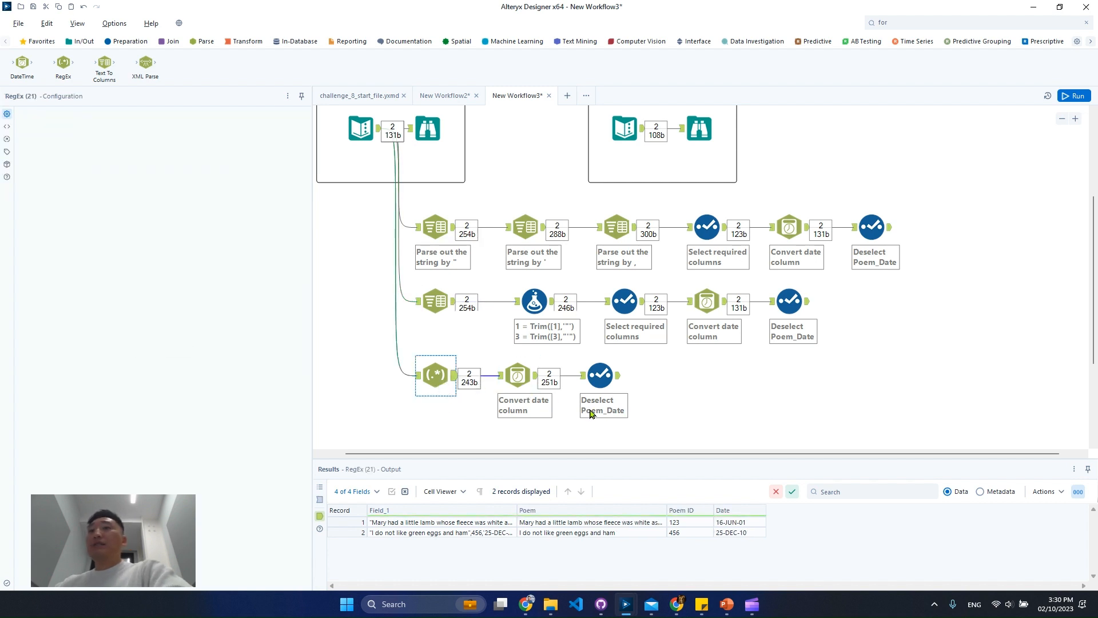